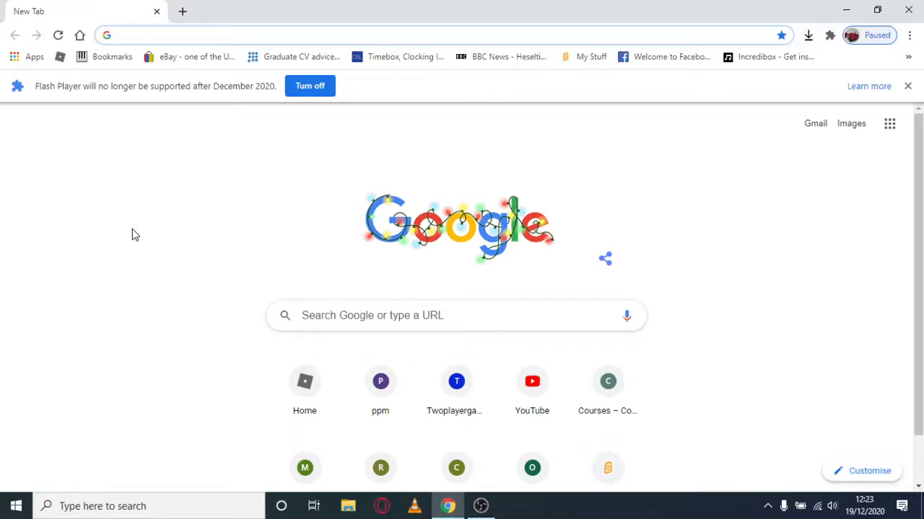
- Open roblox.com/home and log out of the current account
text(roblox.com/home)
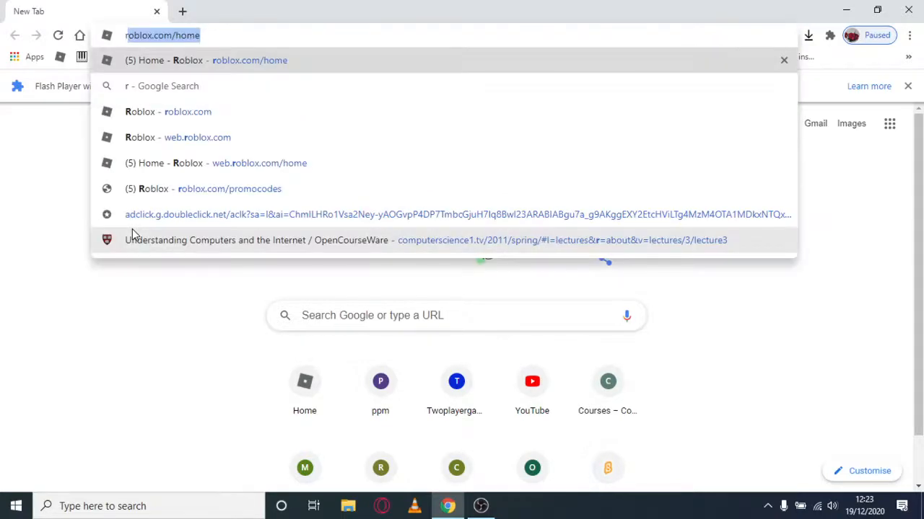
key(Return)
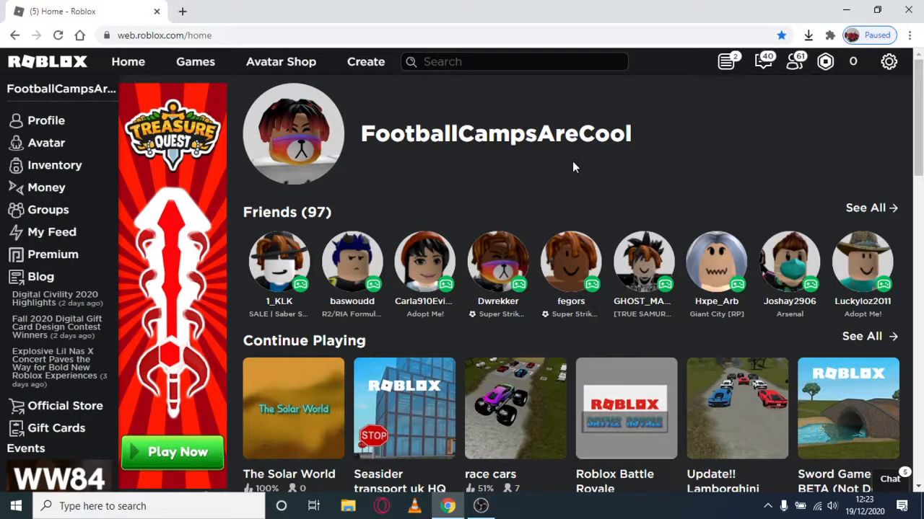
click(888, 62)
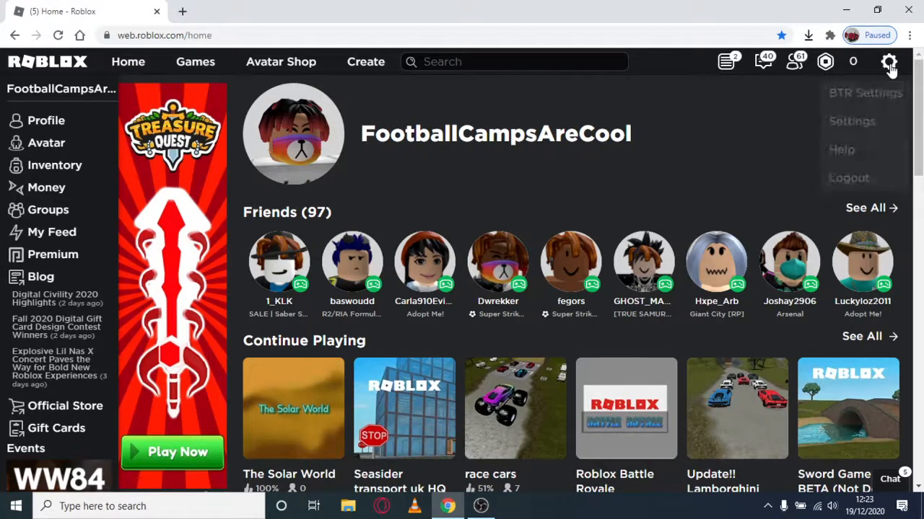
click(860, 178)
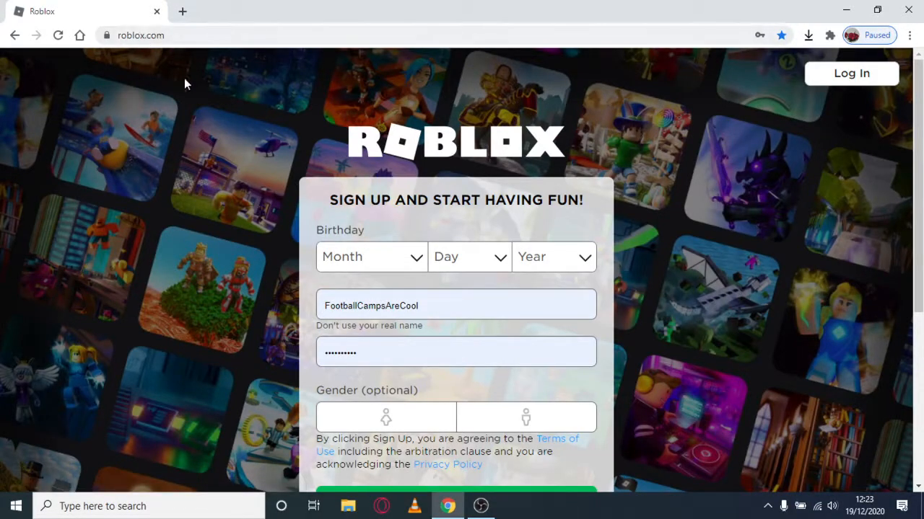
- Examine the Roblox sign-up form, including its birthday, username, password and gender fields
drag(457, 304, 490, 315)
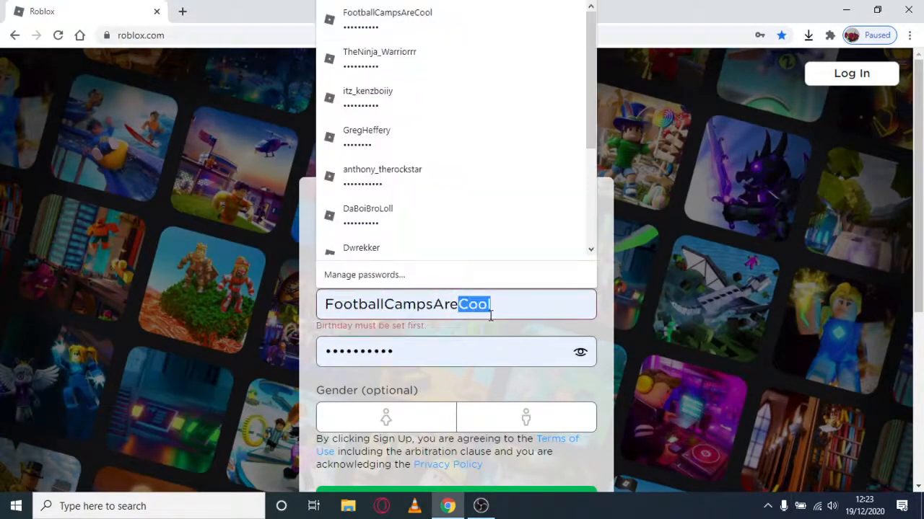
click(669, 330)
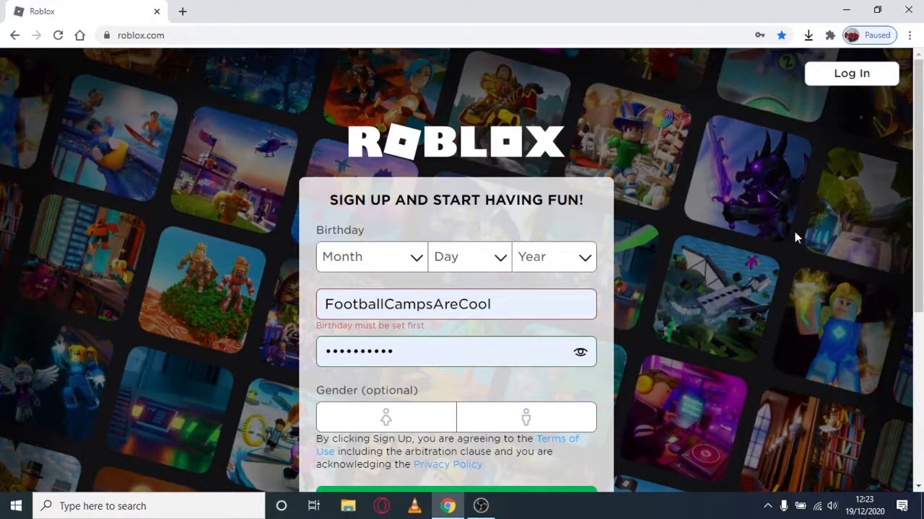
scroll(790, 233, down, 4)
scroll(785, 233, up, 4)
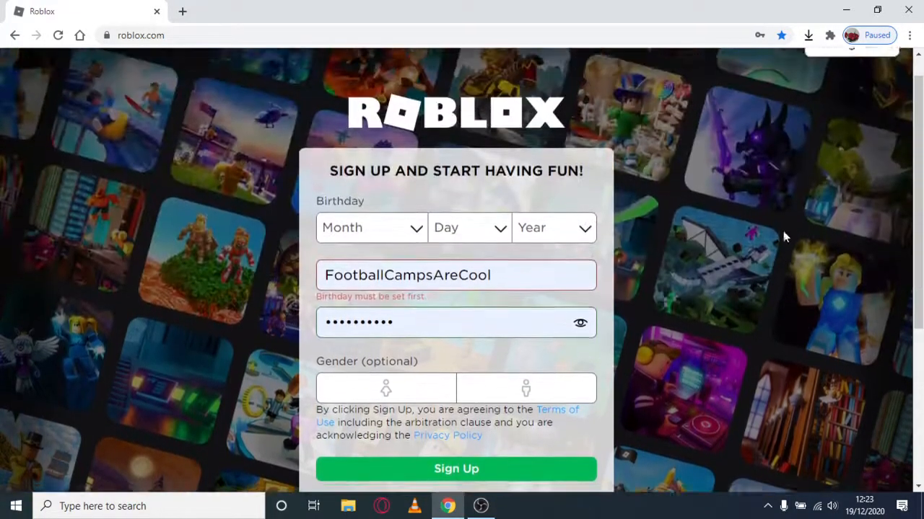
scroll(782, 230, up, 1)
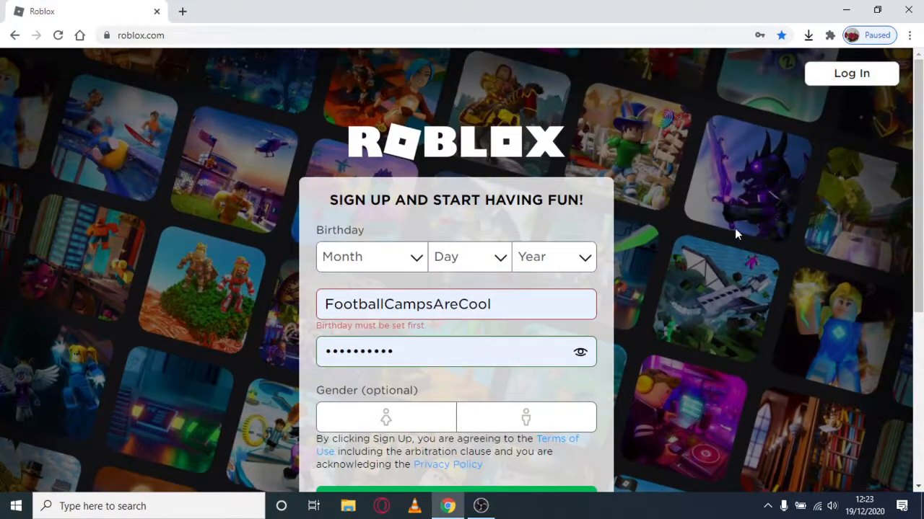
scroll(777, 173, down, 1)
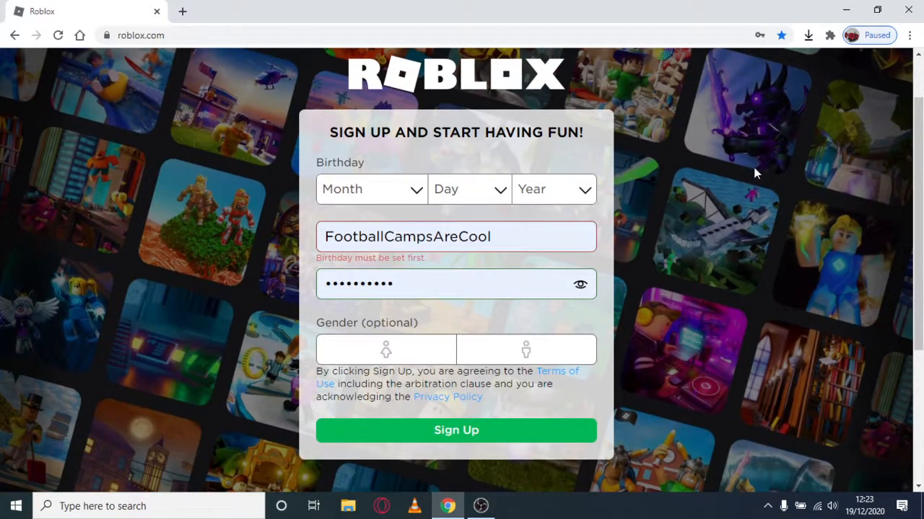
scroll(754, 173, up, 1)
scroll(754, 173, down, 4)
scroll(754, 173, up, 2)
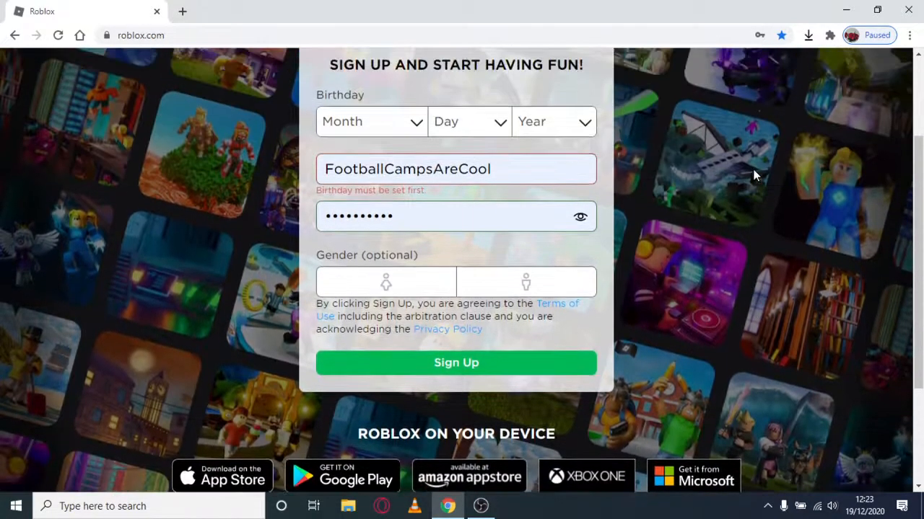
scroll(754, 176, up, 2)
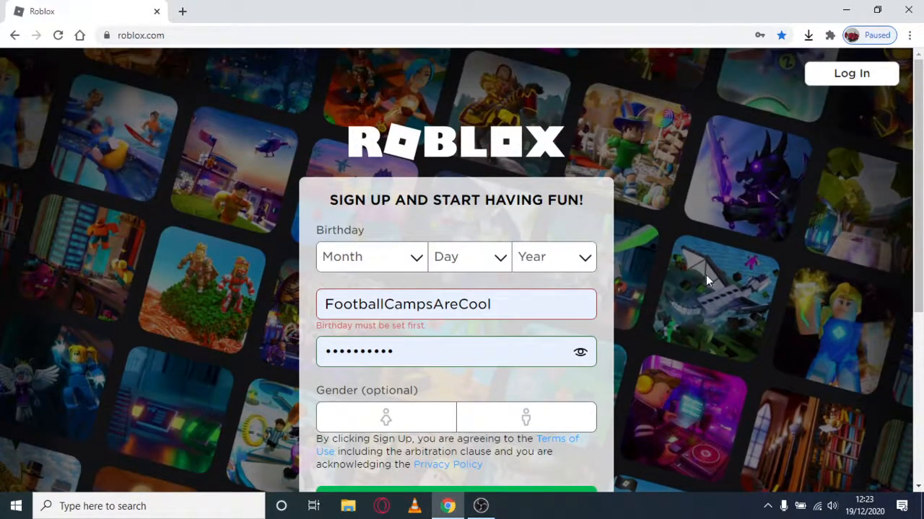
scroll(706, 275, down, 1)
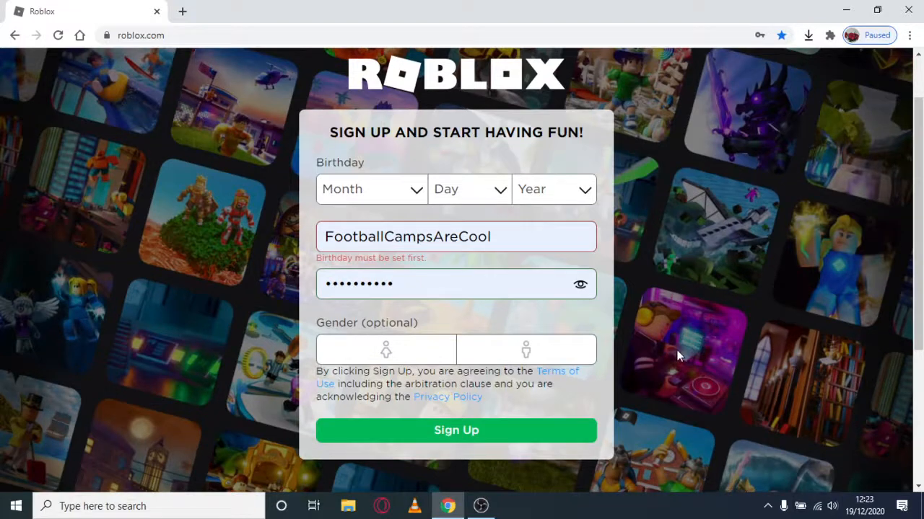
scroll(708, 309, up, 1)
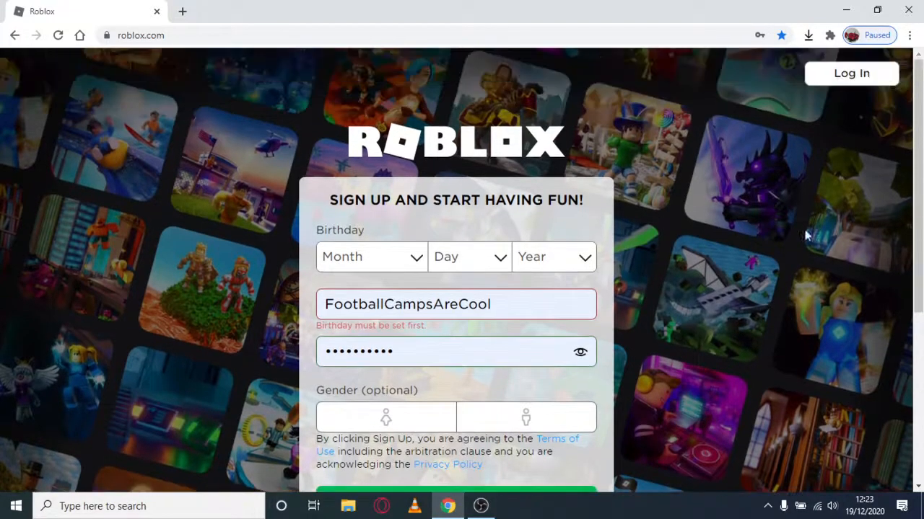
- Log in to the existing Roblox account
click(824, 82)
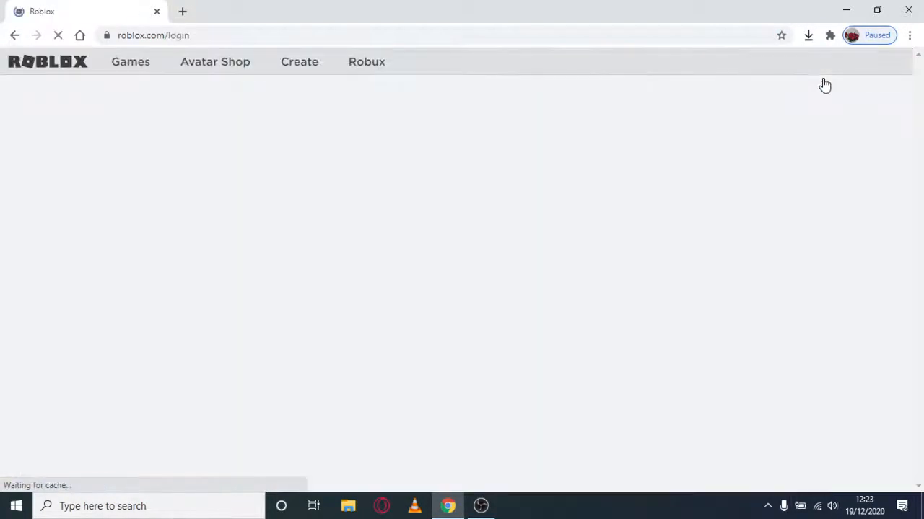
click(533, 230)
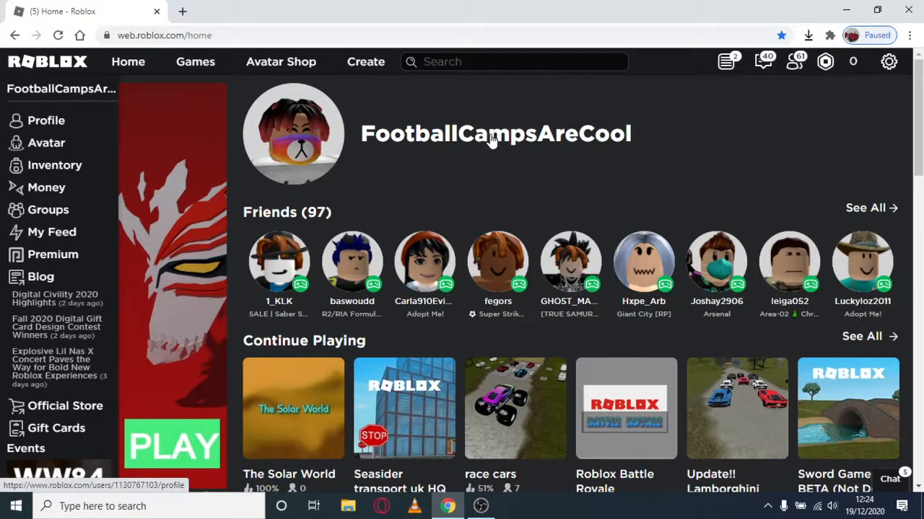
- Open the account's creations page and change its address to web.roblox.com/create
click(364, 72)
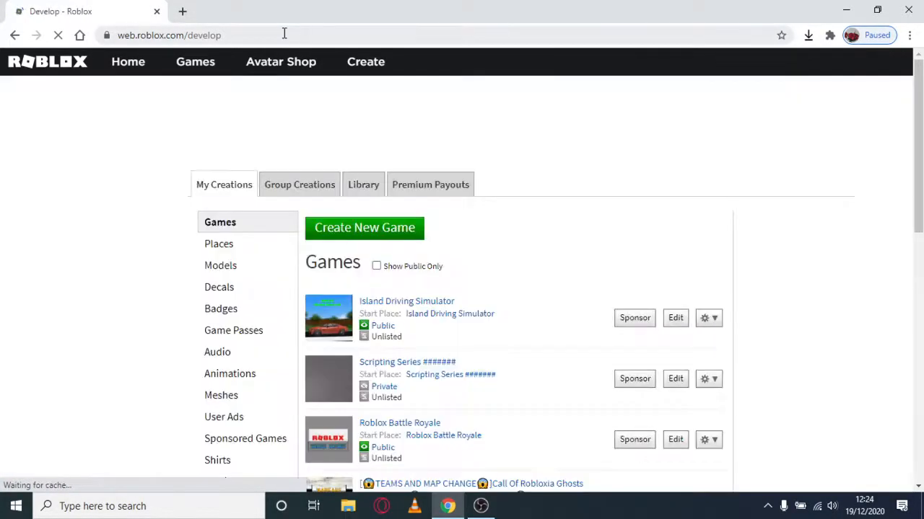
double_click(204, 35)
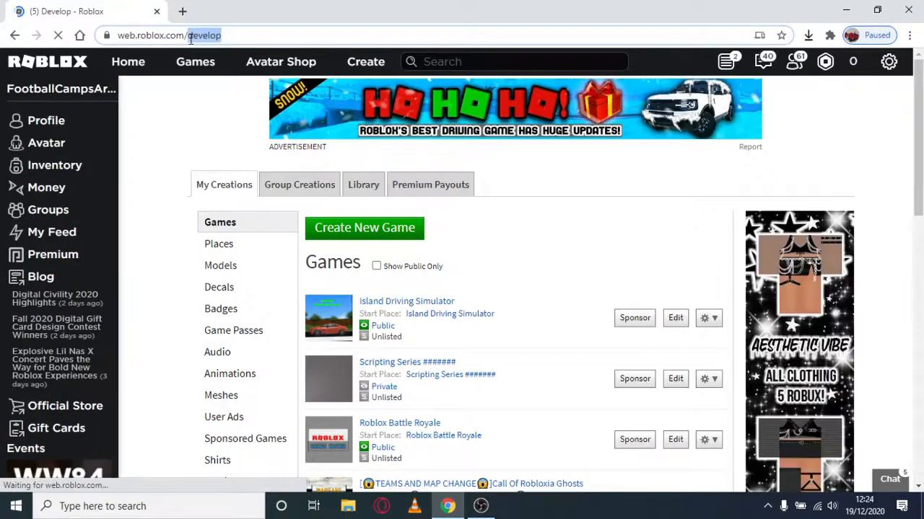
key(BackSpace)
text(cr)
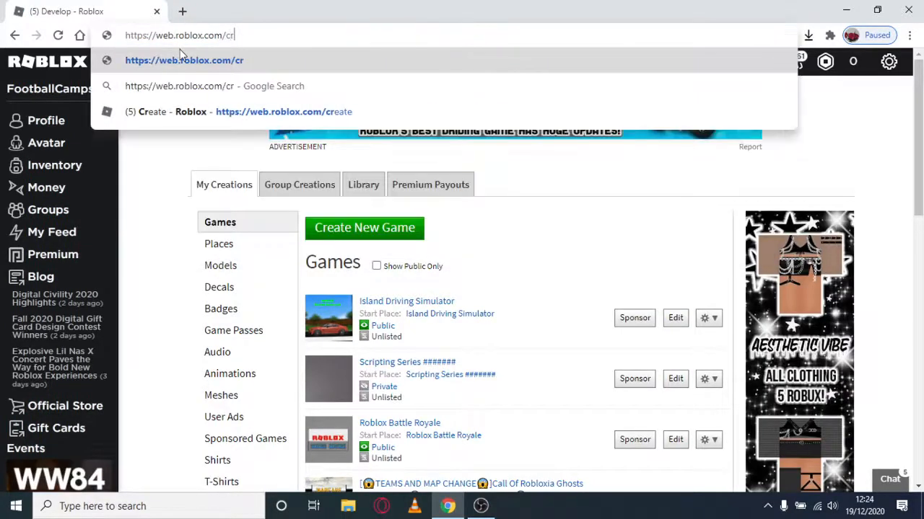
text(eate)
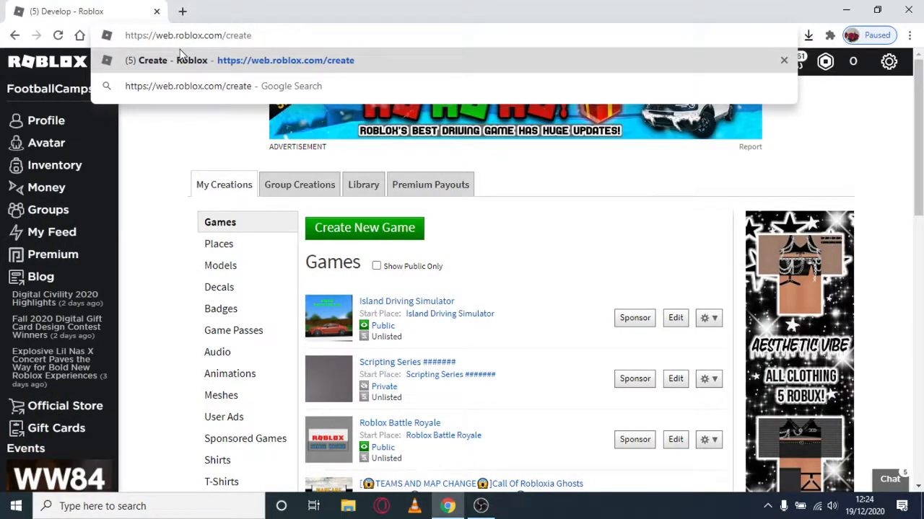
key(Return)
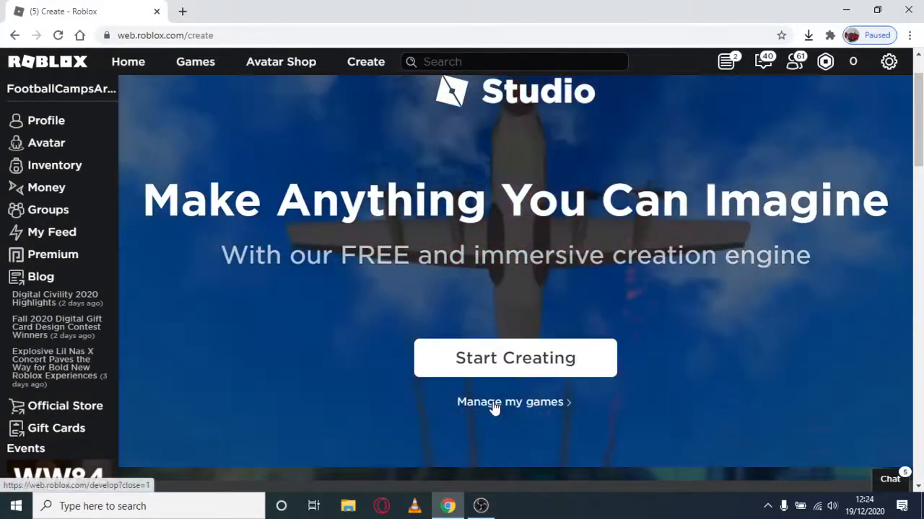
- Go to the page for managing own games and start creating a new game
click(495, 404)
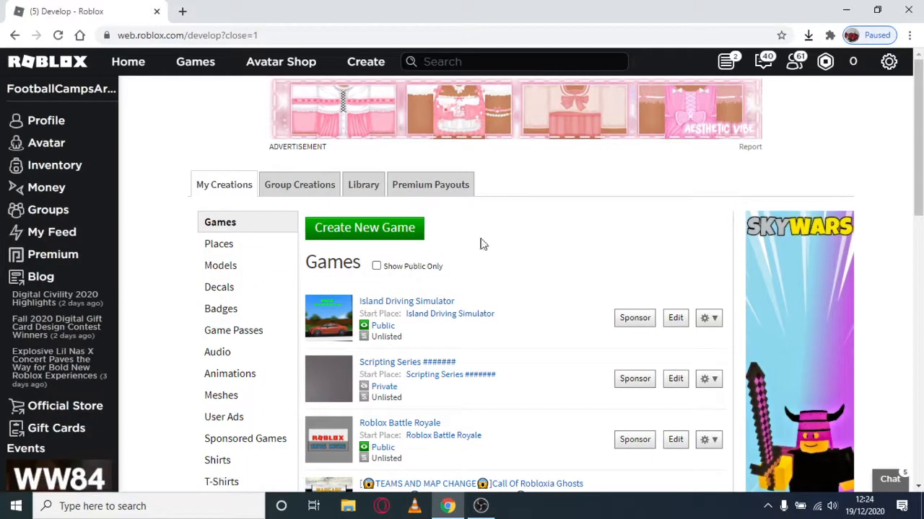
scroll(467, 231, down, 1)
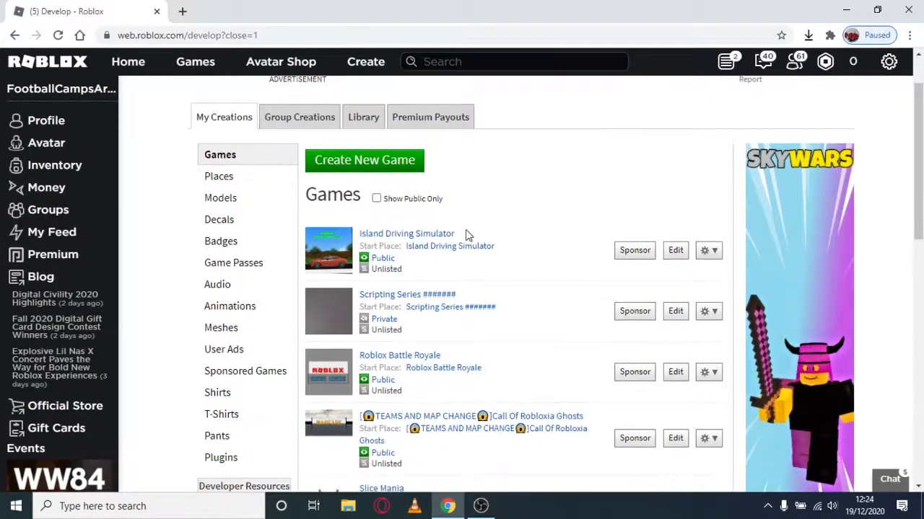
click(390, 161)
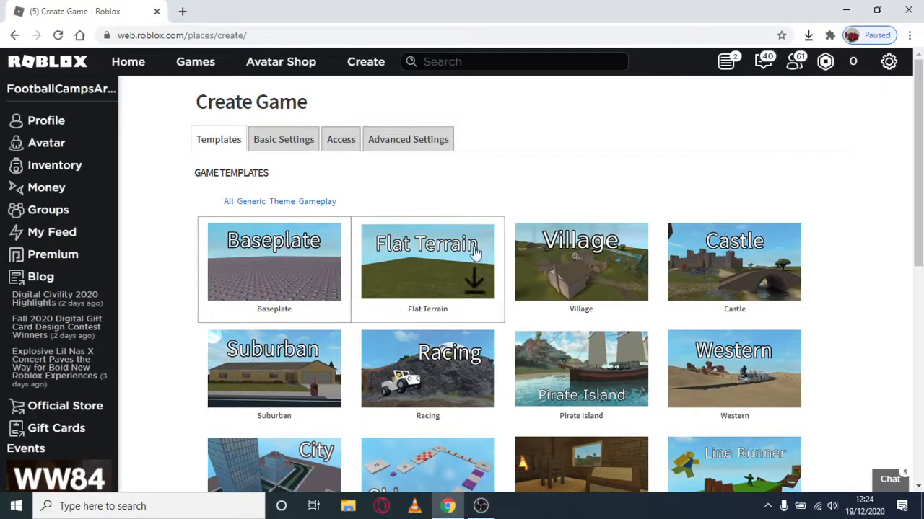
- Look through the available game templates, from Baseplate to Move It Simulator
scroll(437, 406, down, 4)
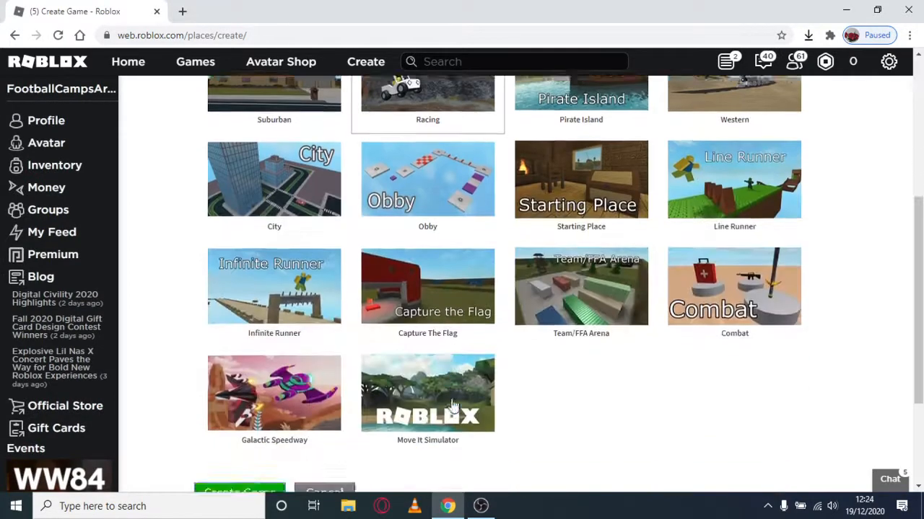
scroll(453, 406, down, 2)
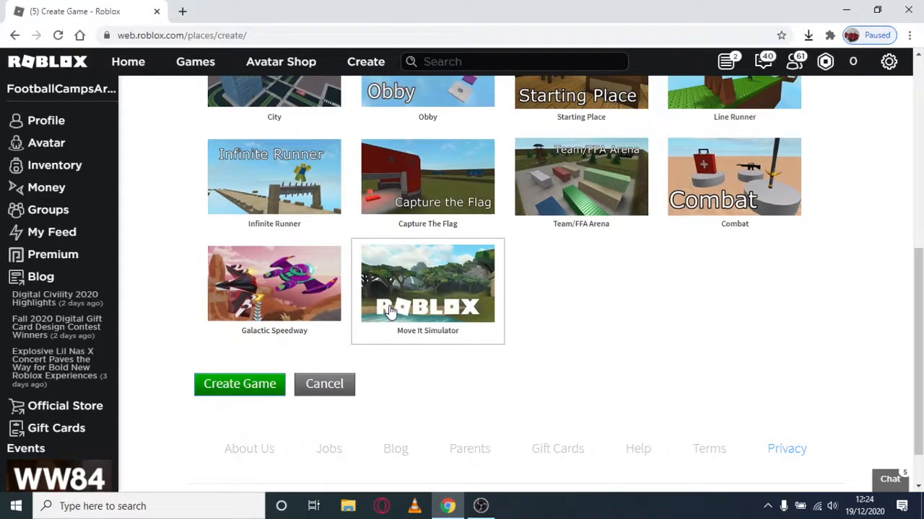
scroll(389, 311, up, 1)
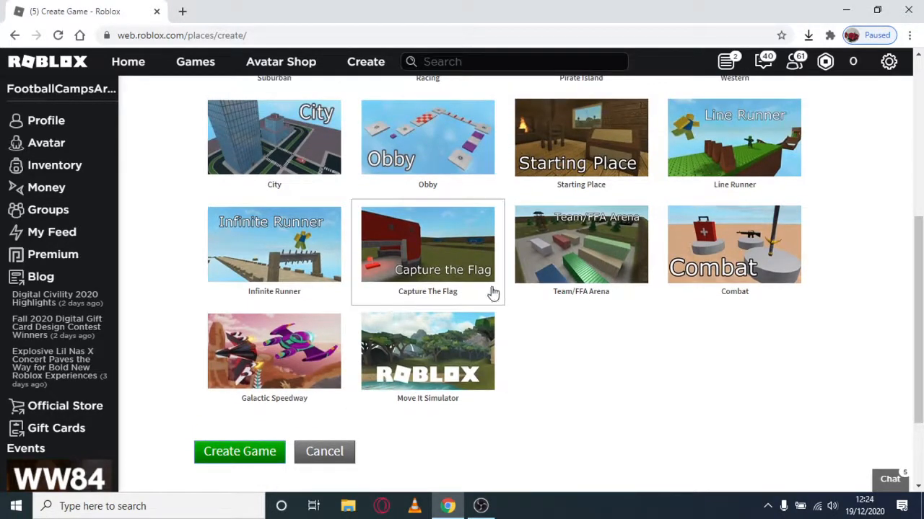
scroll(461, 198, up, 1)
scroll(447, 187, up, 3)
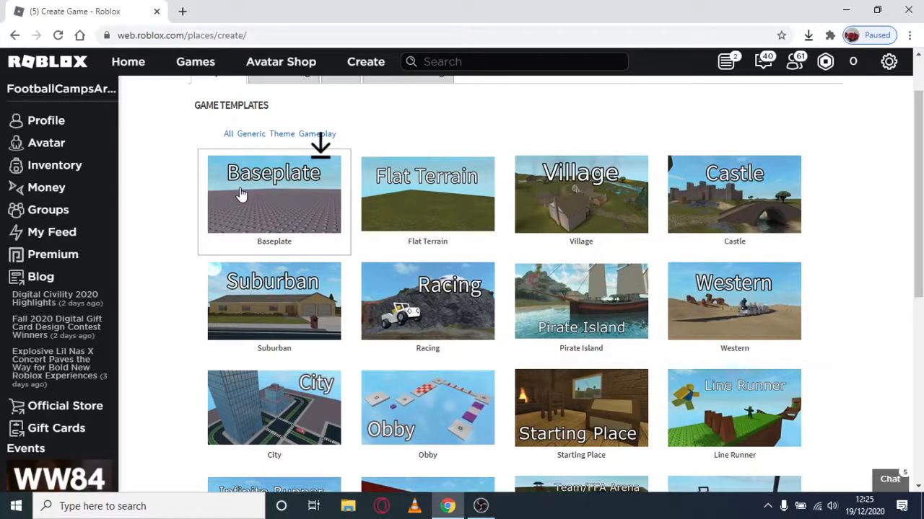
scroll(260, 189, down, 1)
scroll(262, 188, up, 2)
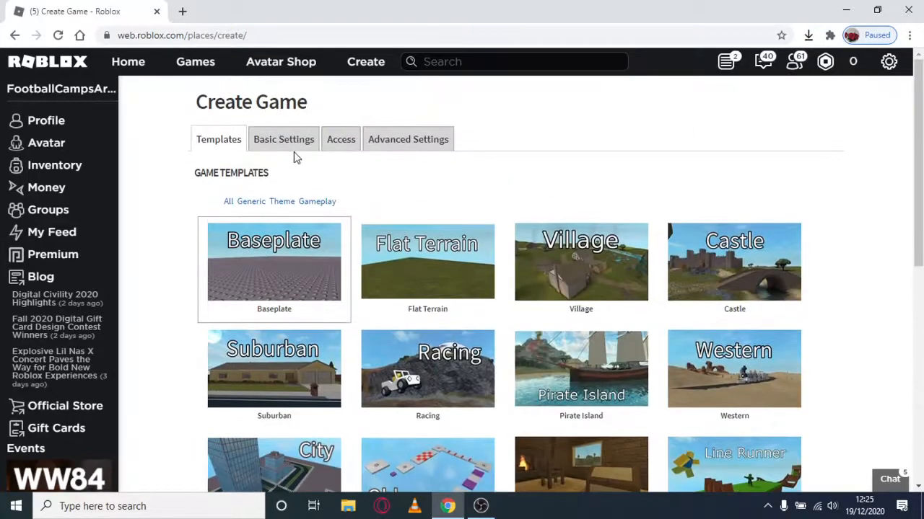
- Name the new game "Roblox Tutorial" in the basic settings and choose All as its genre
click(290, 142)
drag(394, 240, 149, 260)
key(BackSpace)
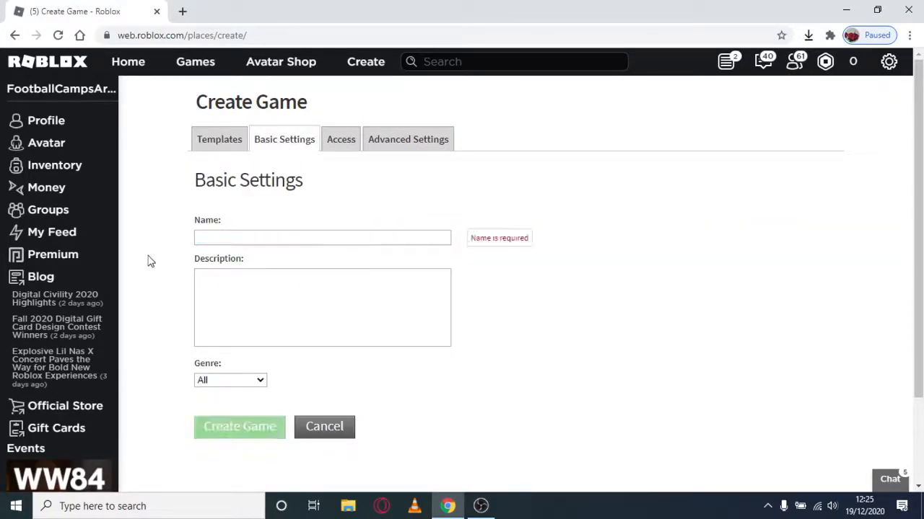
text(Roblox Tuto)
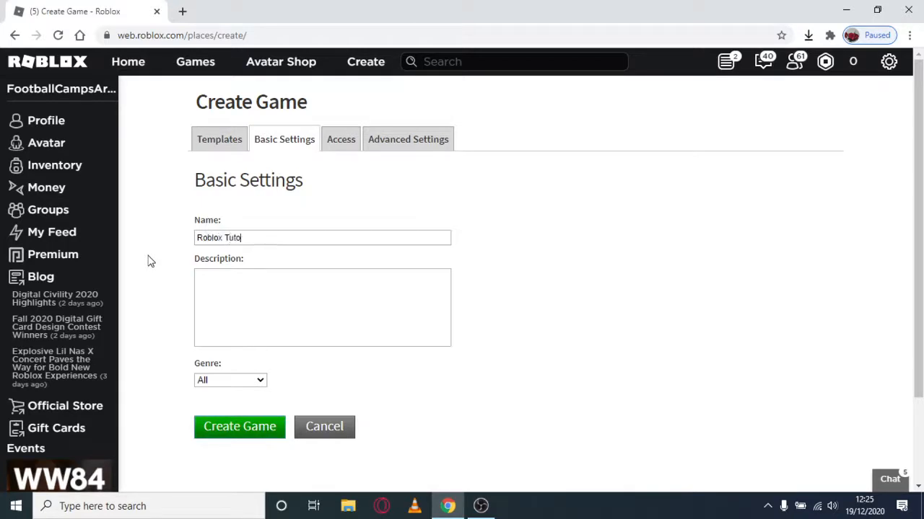
text(rial)
click(307, 297)
click(243, 390)
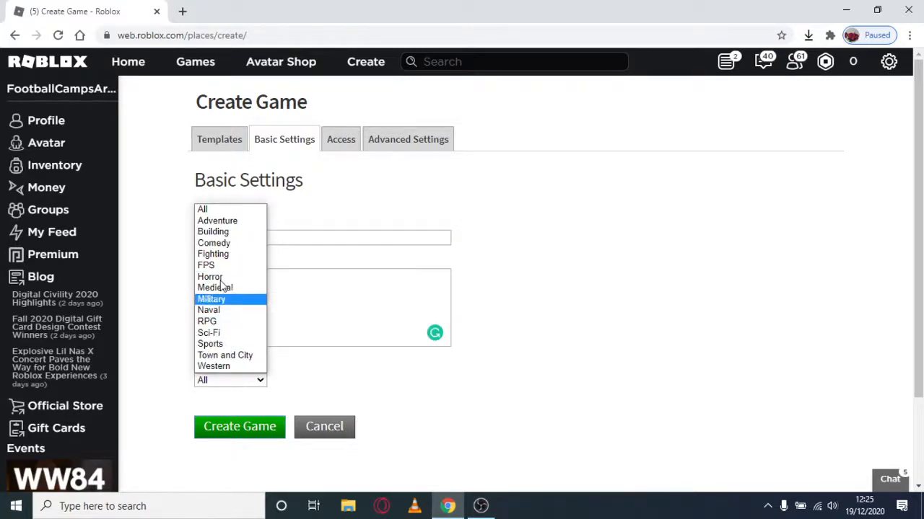
click(212, 211)
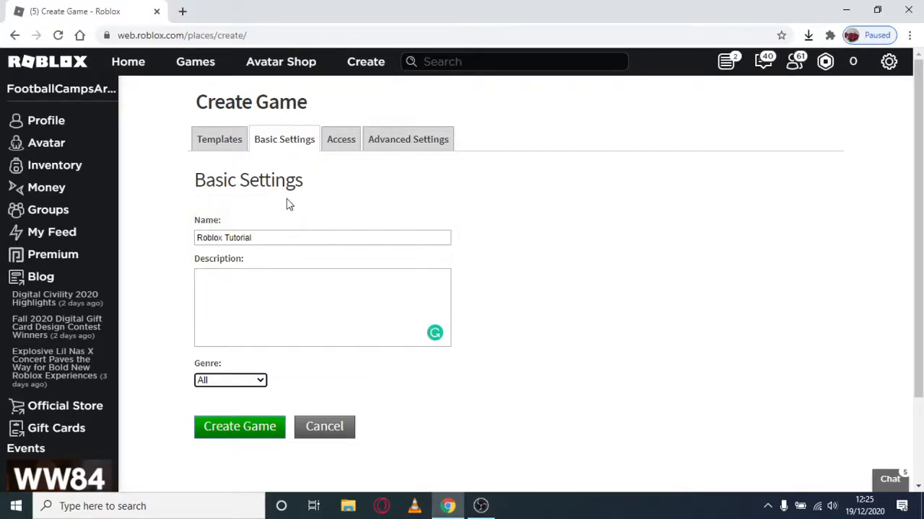
- Review the new game's access settings, including playable devices and maximum player count, and its advanced gear permissions
click(330, 143)
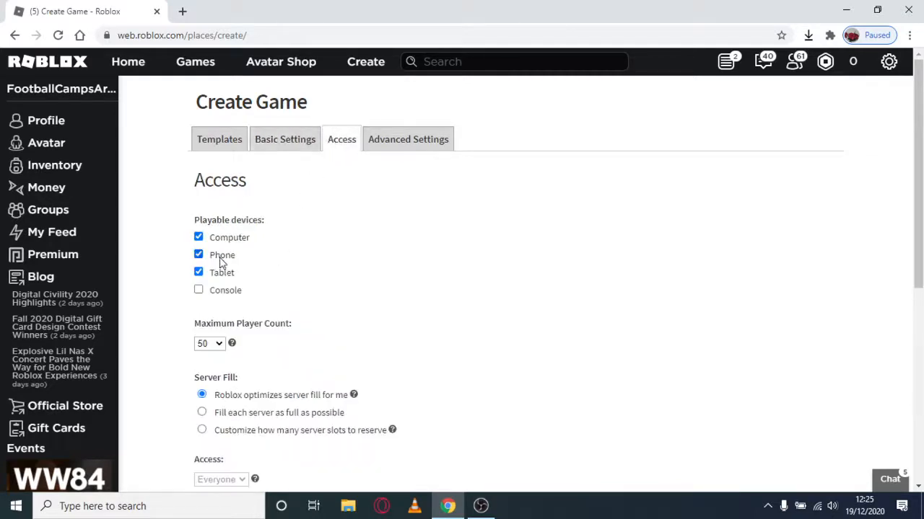
scroll(224, 231, down, 1)
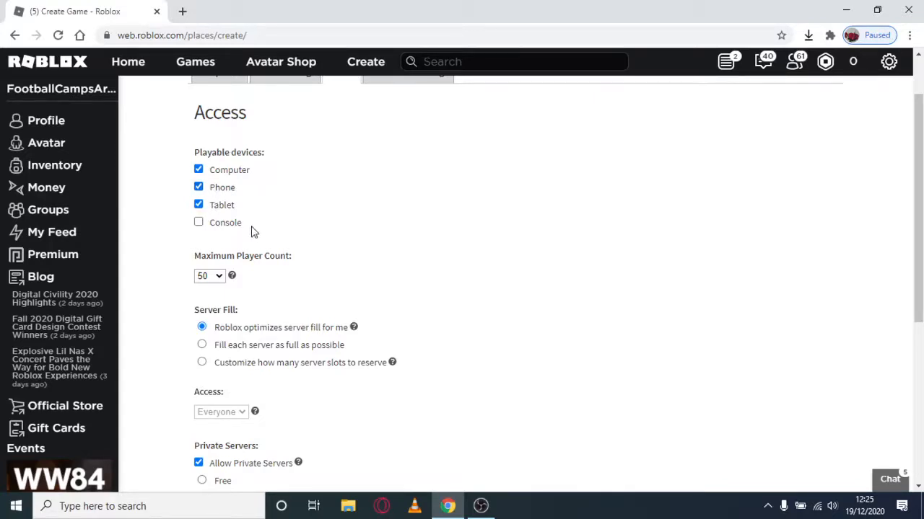
scroll(252, 231, down, 1)
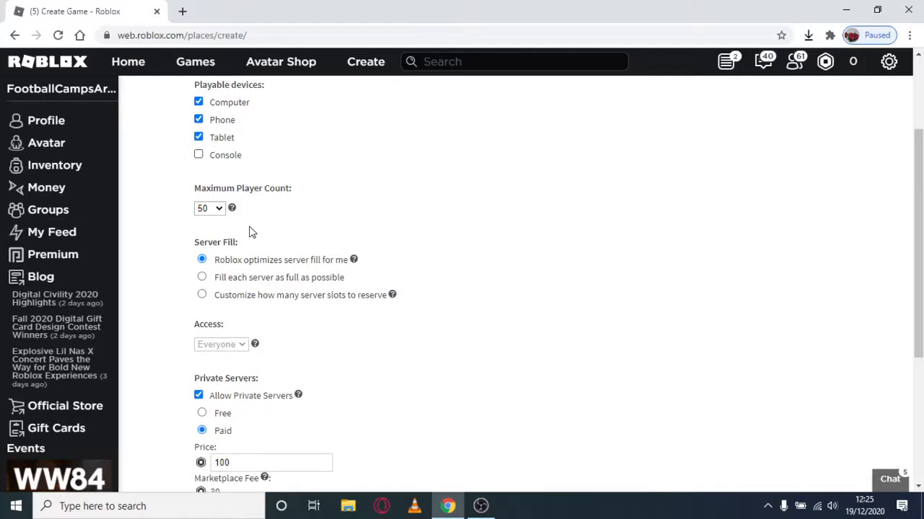
click(217, 208)
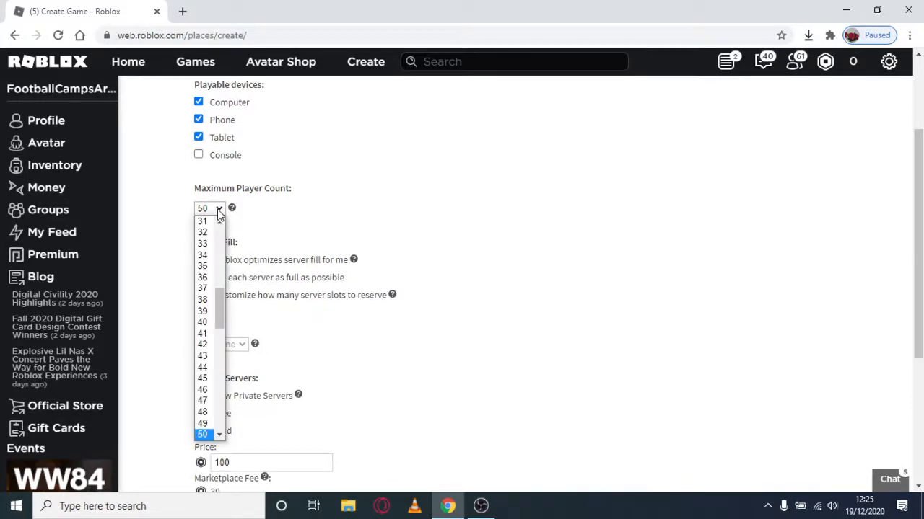
click(224, 208)
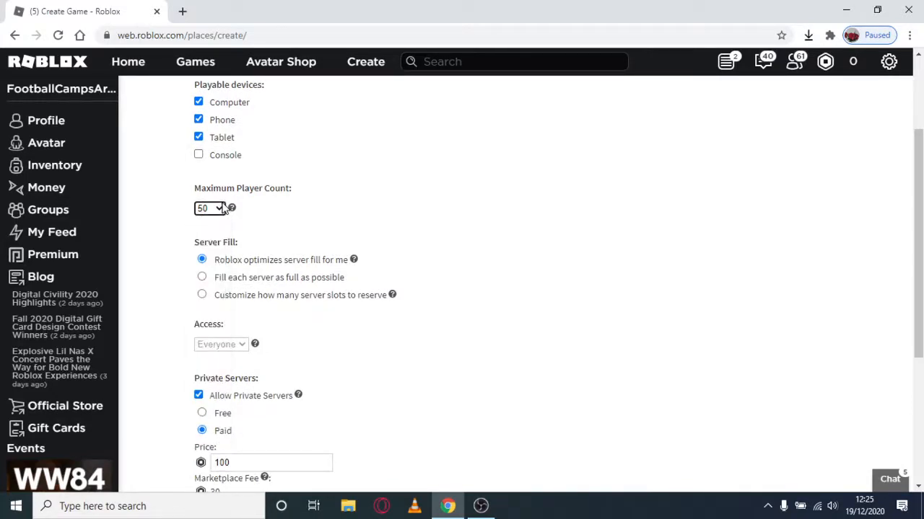
scroll(272, 348, down, 2)
scroll(272, 371, up, 1)
scroll(272, 371, up, 3)
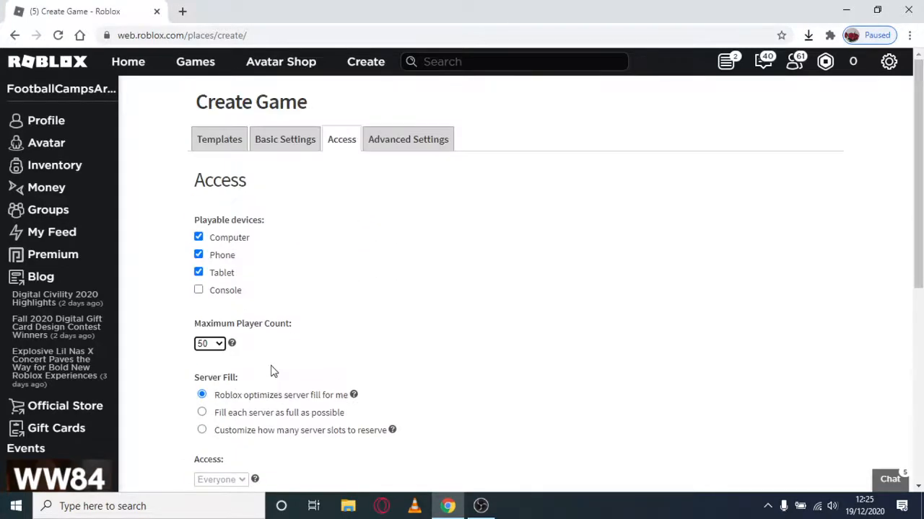
click(404, 139)
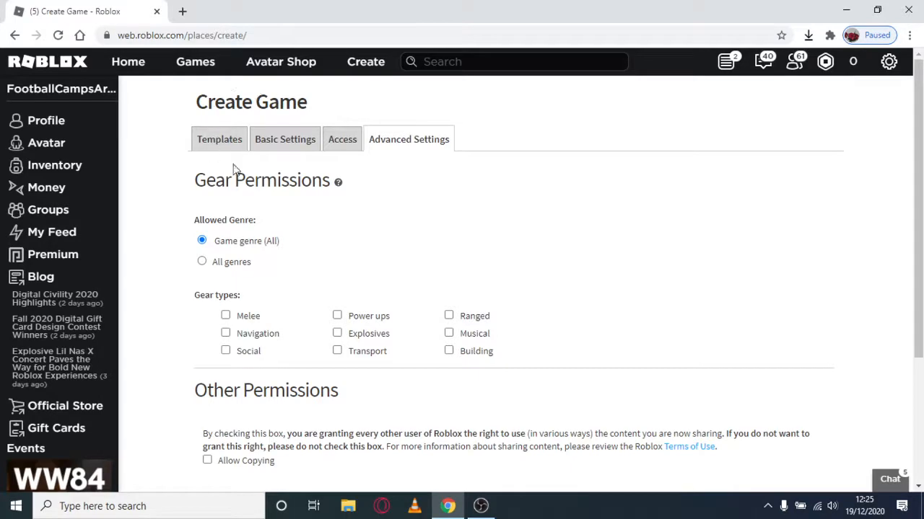
- Create the game from the Baseplate template and open the Roblox Tutorial game for editing in Roblox Studio
click(210, 146)
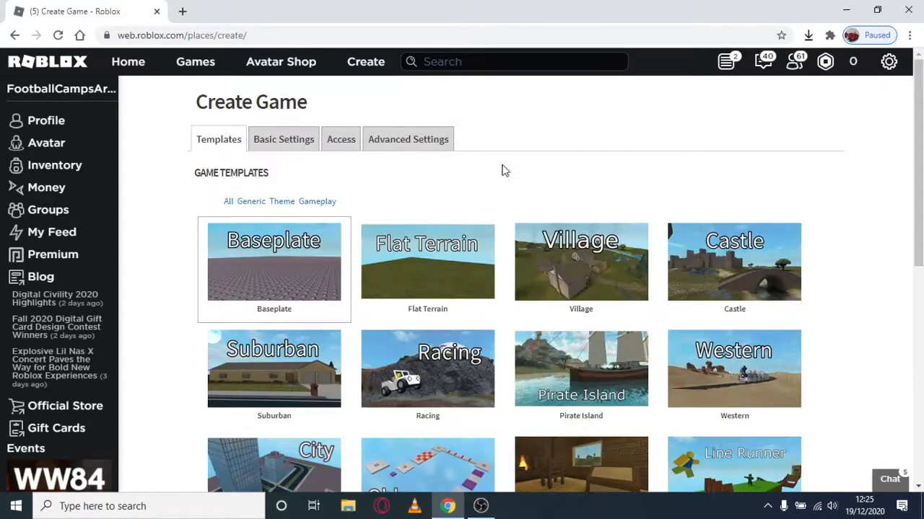
scroll(501, 171, down, 6)
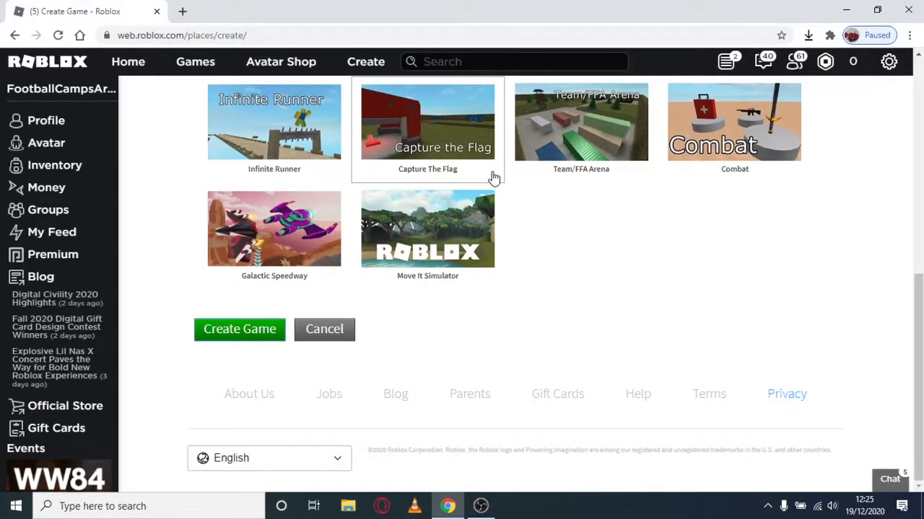
click(226, 336)
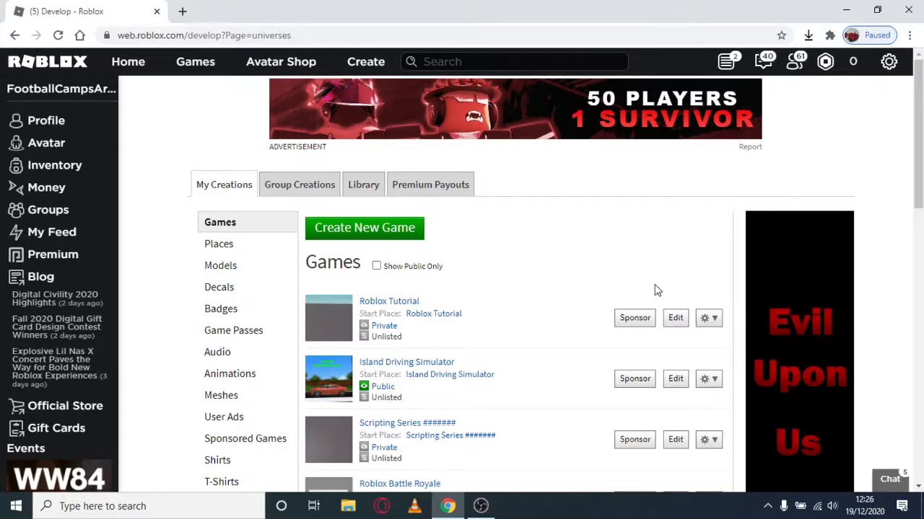
click(679, 319)
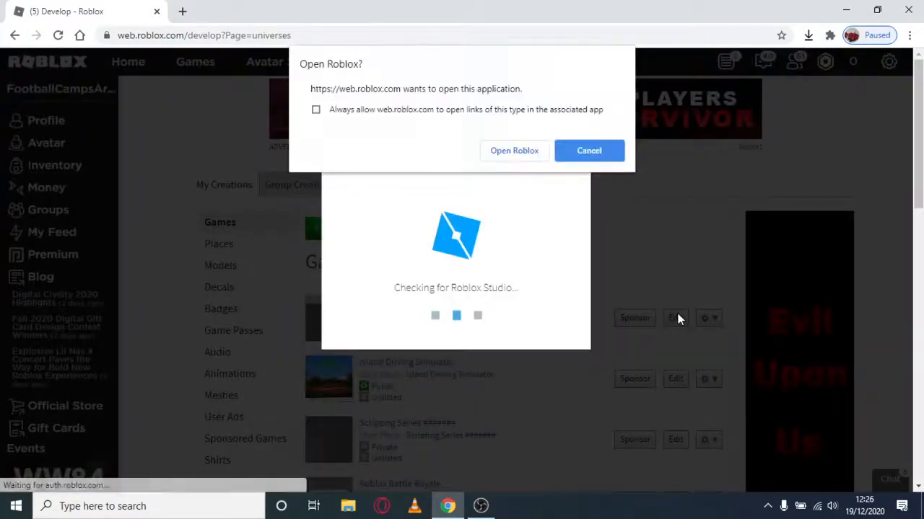
click(503, 149)
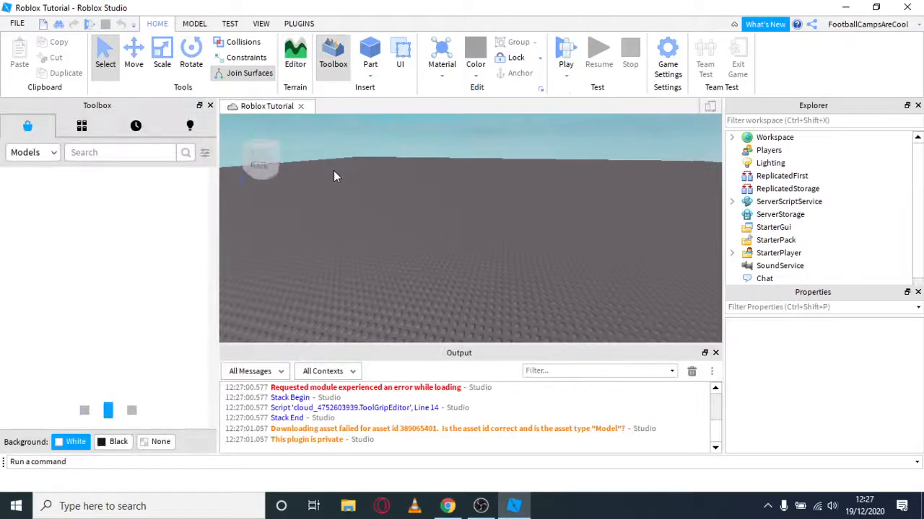
- Look around the empty baseplate from different heights, angles and distances
right_drag(358, 232, 360, 210)
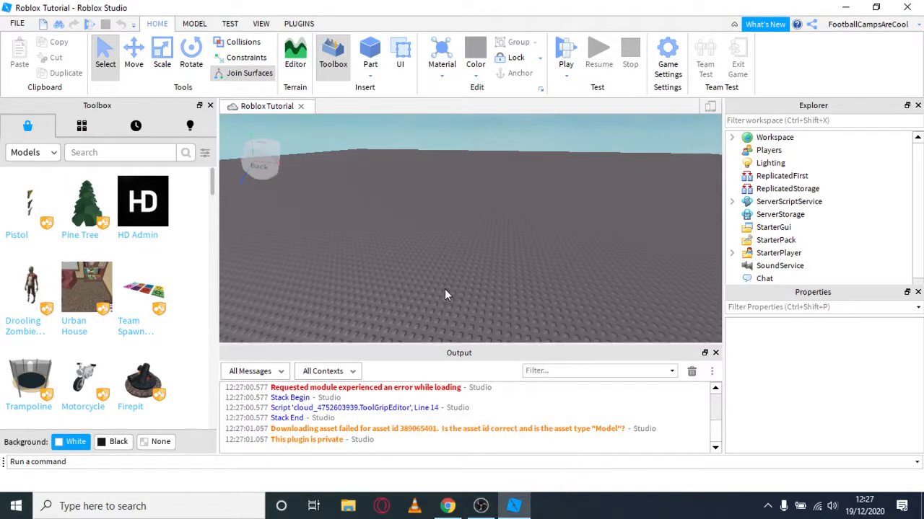
right_drag(445, 289, 444, 290)
key(e)
right_drag(387, 195, 387, 196)
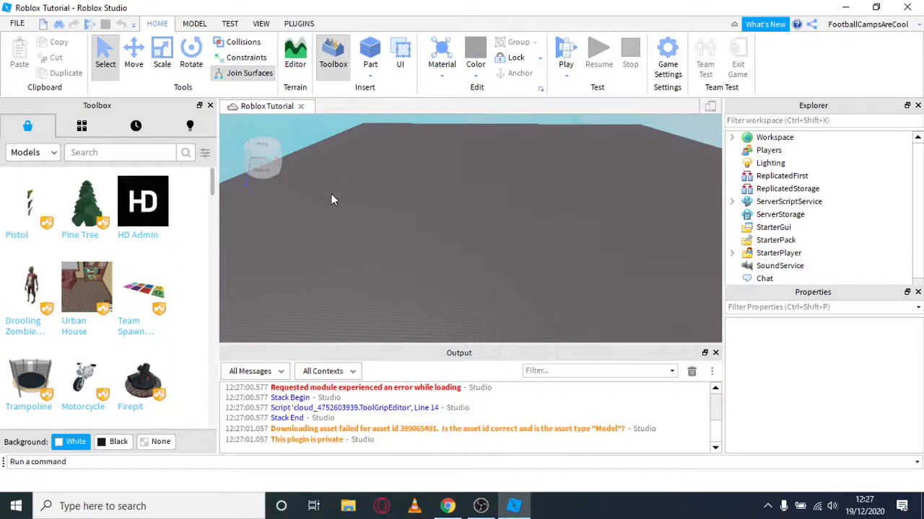
right_drag(342, 182, 336, 194)
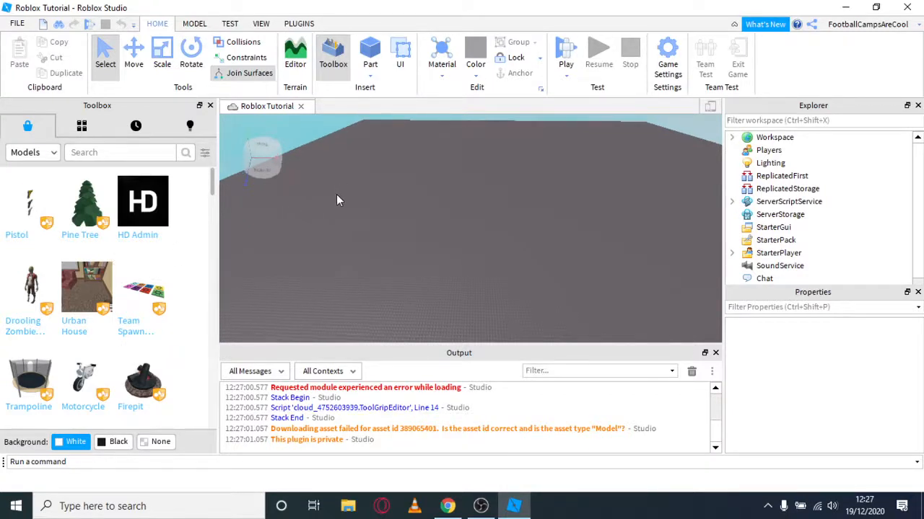
scroll(336, 193, up, 6)
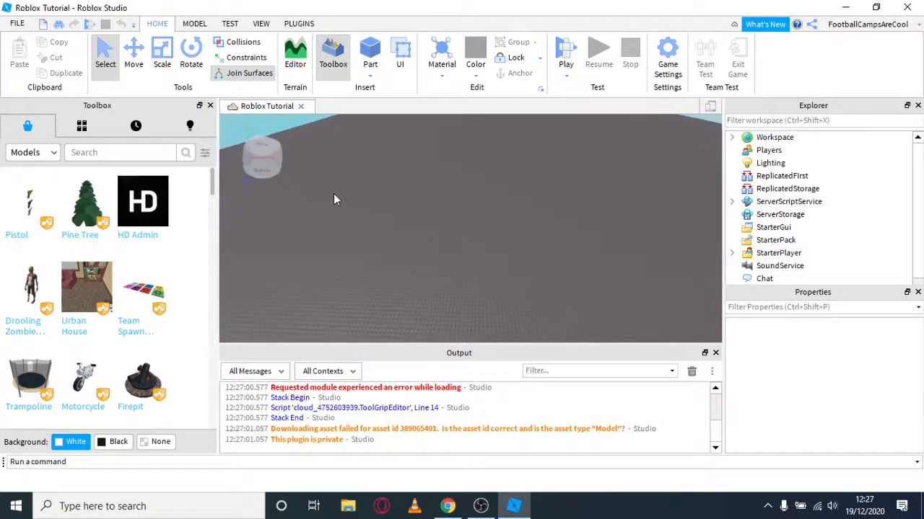
scroll(333, 194, down, 5)
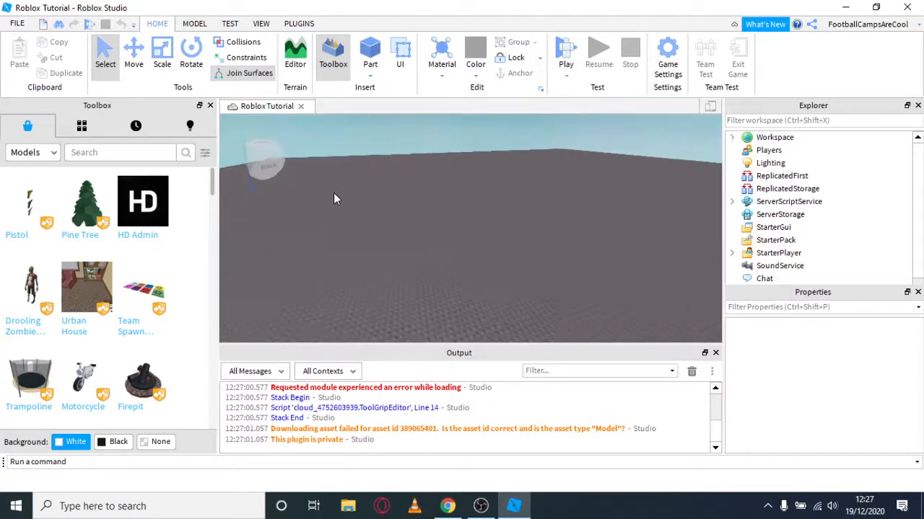
- Insert a block part onto the baseplate and view it from its side
click(369, 52)
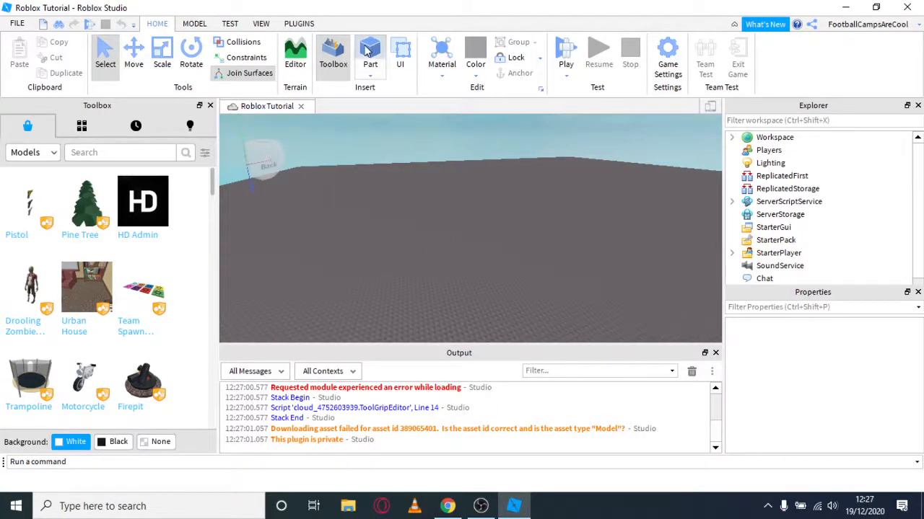
scroll(441, 244, up, 6)
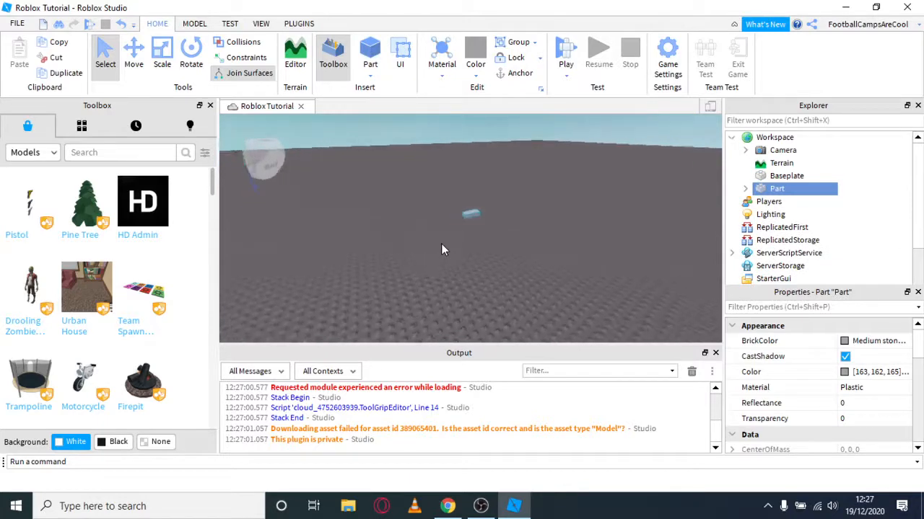
right_drag(440, 244, 439, 243)
scroll(439, 243, up, 3)
scroll(439, 243, down, 5)
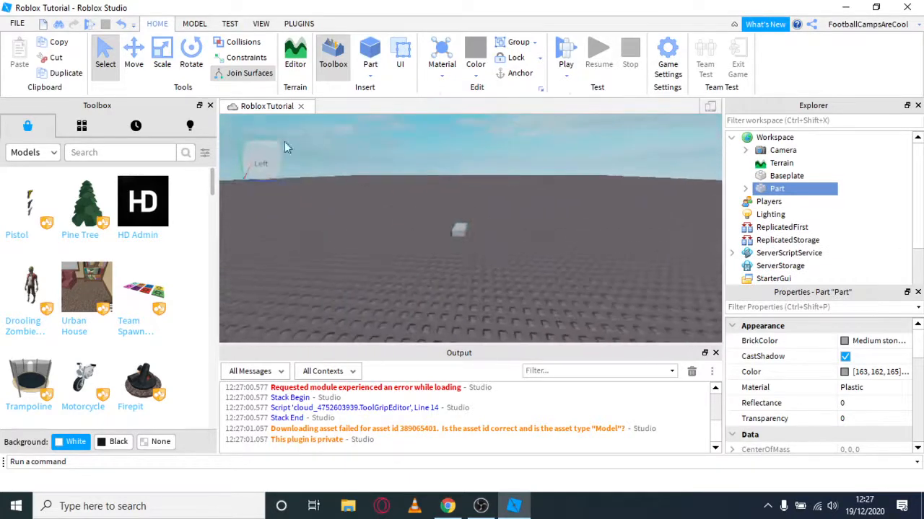
- Compare the Scale, Move and Rotate handles on the selected part, ending with the Select tool
click(169, 65)
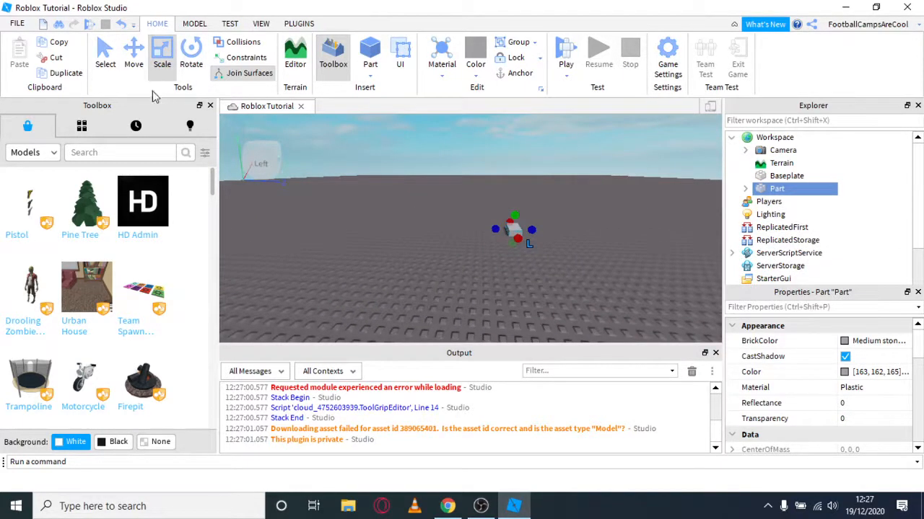
click(105, 54)
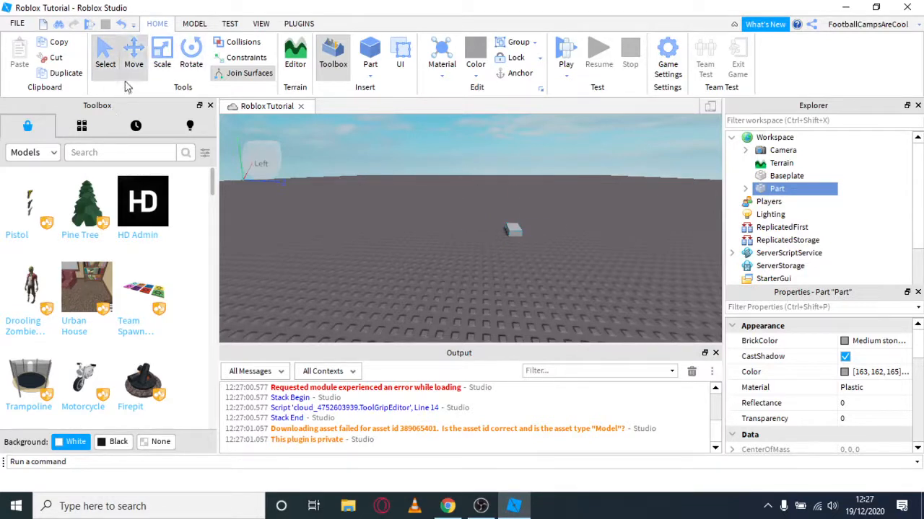
click(134, 56)
click(162, 58)
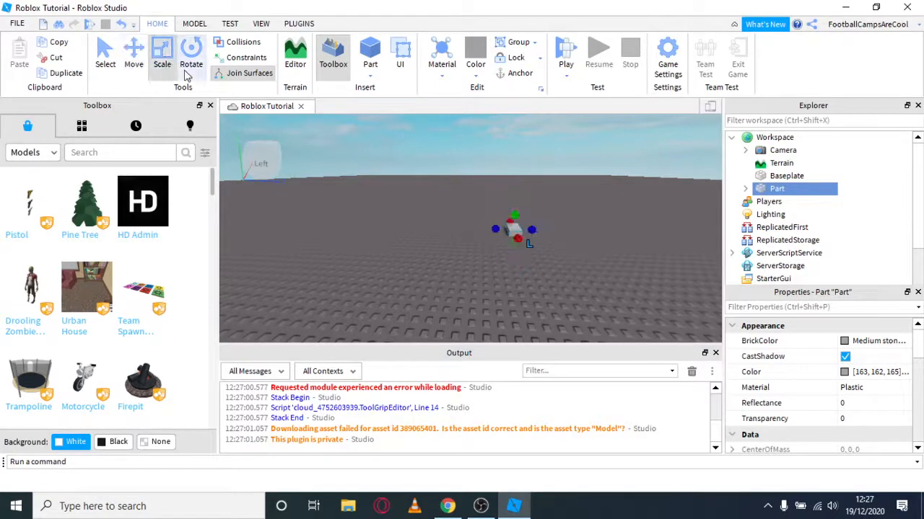
click(188, 74)
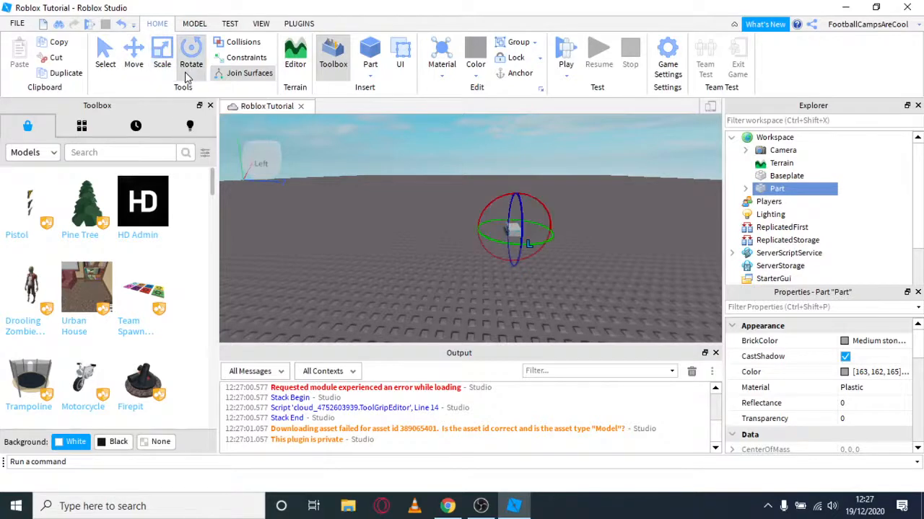
click(101, 65)
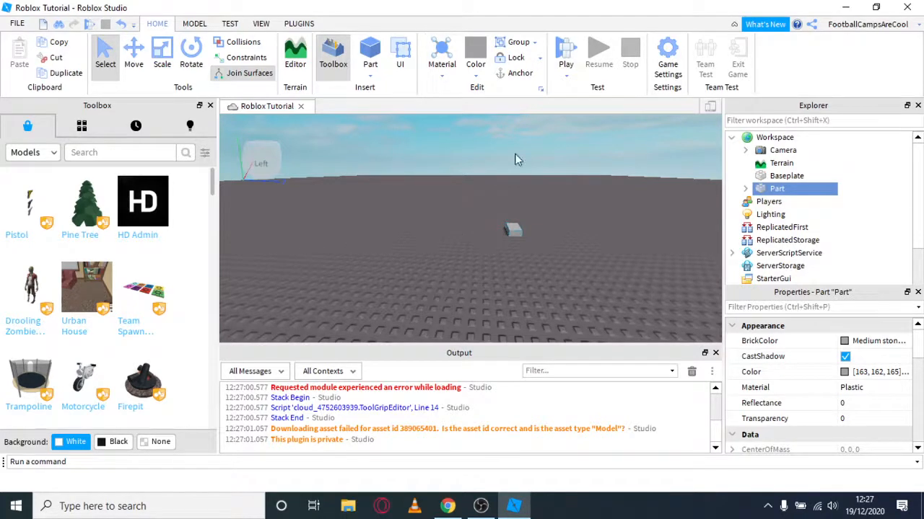
- Reposition the part on the baseplate, first freely with the Select tool and again with the Move tool
drag(508, 230, 419, 240)
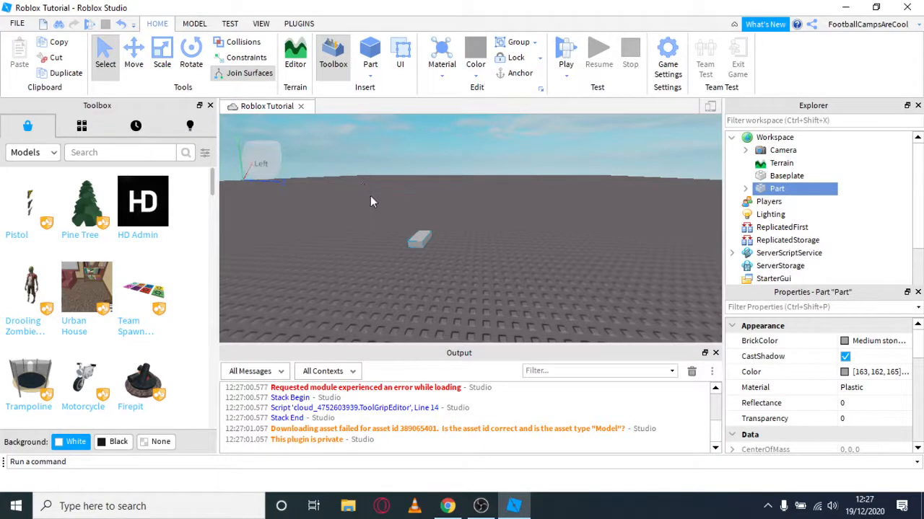
click(132, 69)
mouse_move(461, 253)
mouse_down()
mouse_move(583, 270)
mouse_move(601, 282)
mouse_move(456, 294)
mouse_move(437, 226)
mouse_move(519, 192)
mouse_move(491, 248)
mouse_move(511, 215)
mouse_move(462, 262)
mouse_up()
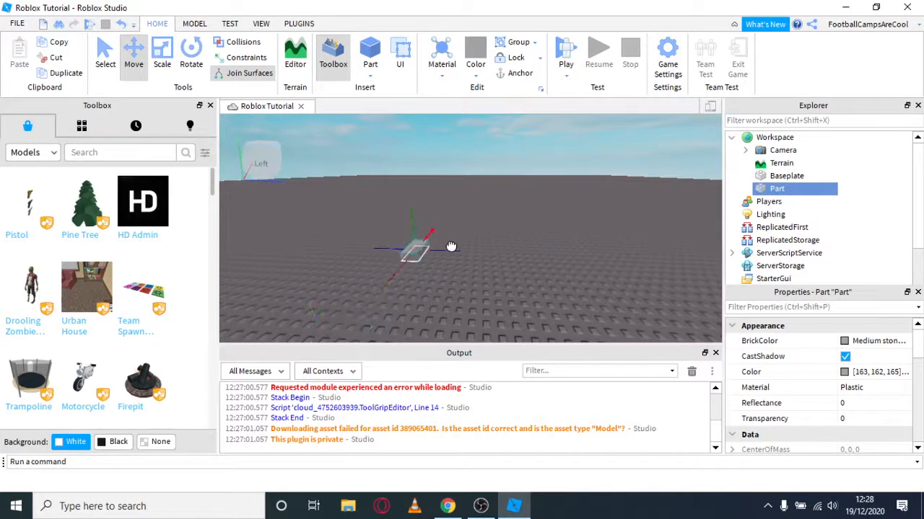
right_drag(455, 273, 455, 273)
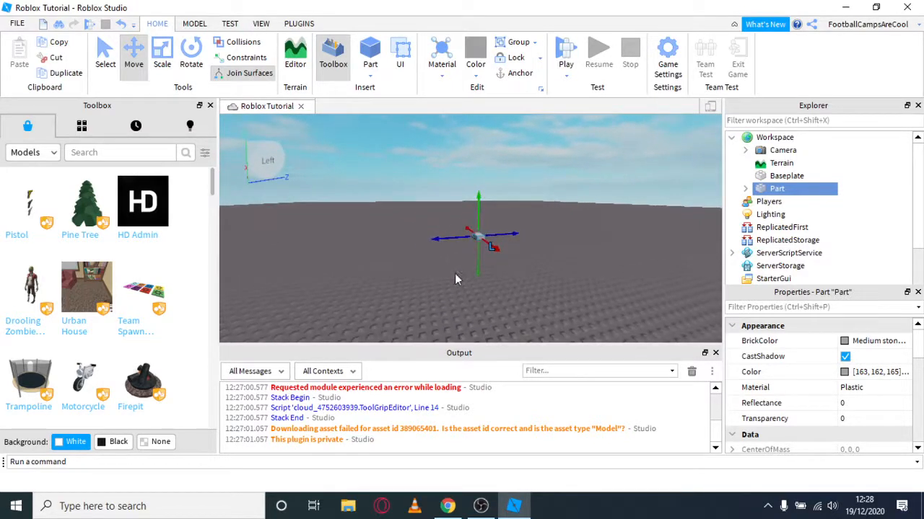
- Scale the part up in height, length and width into a large rectangular block
click(162, 58)
drag(445, 224, 447, 177)
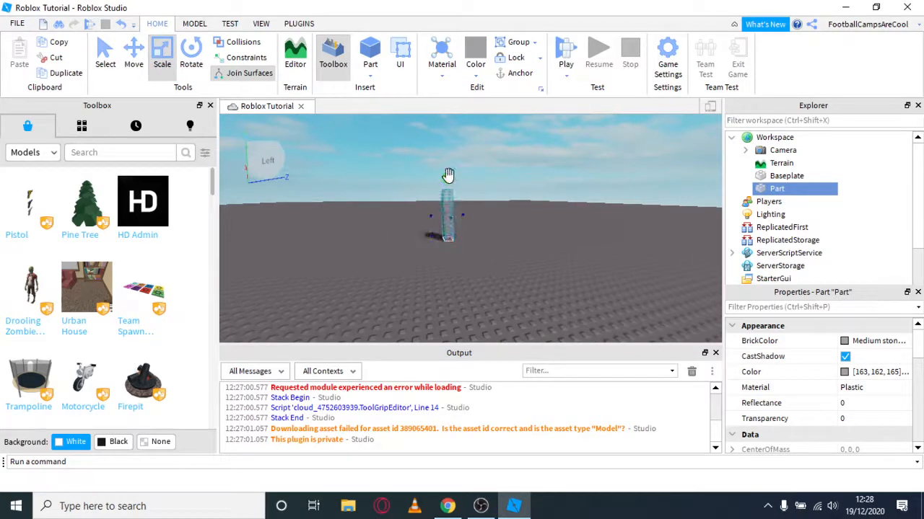
drag(464, 209, 534, 212)
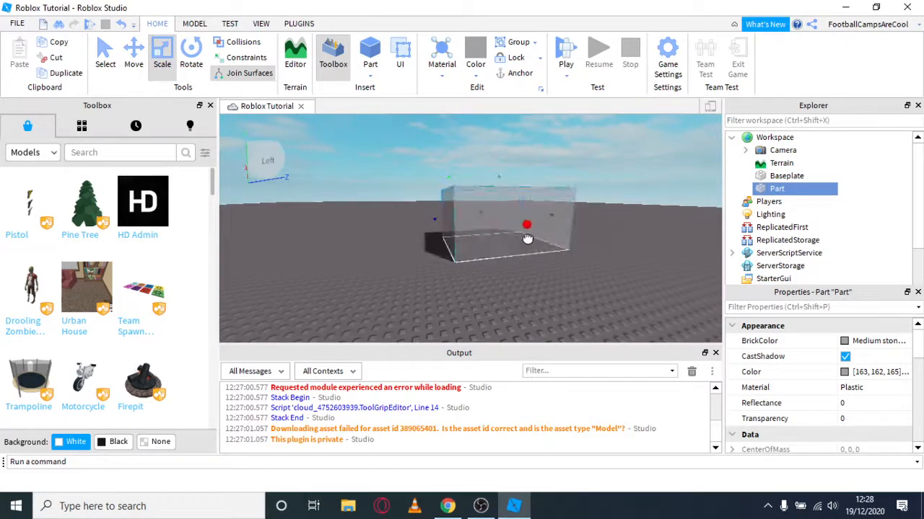
drag(431, 217, 385, 221)
right_drag(454, 254, 455, 254)
scroll(454, 254, down, 5)
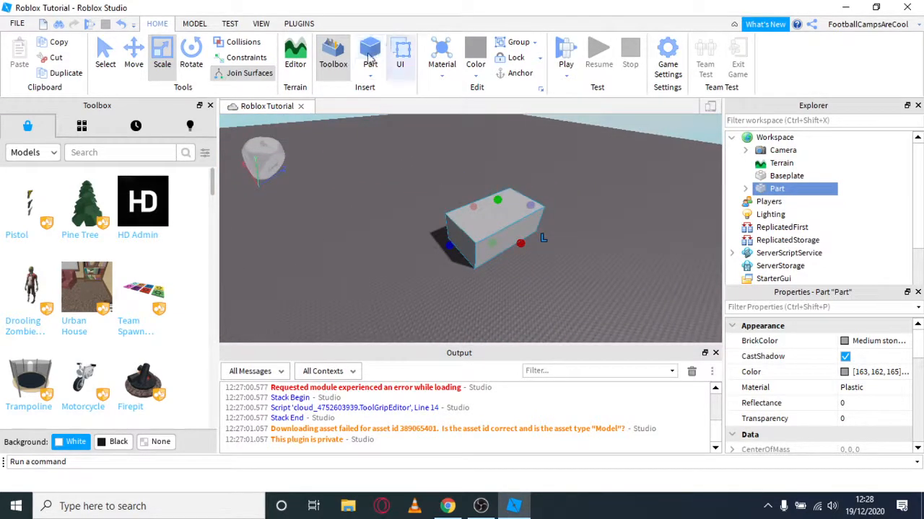
- View the part shapes available for insertion: Block, Sphere, Wedge and Cylinder
click(370, 76)
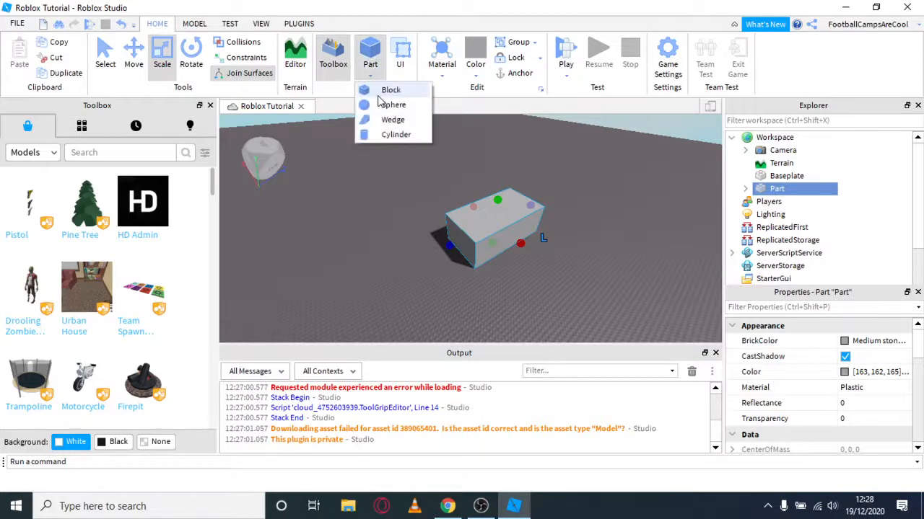
click(366, 44)
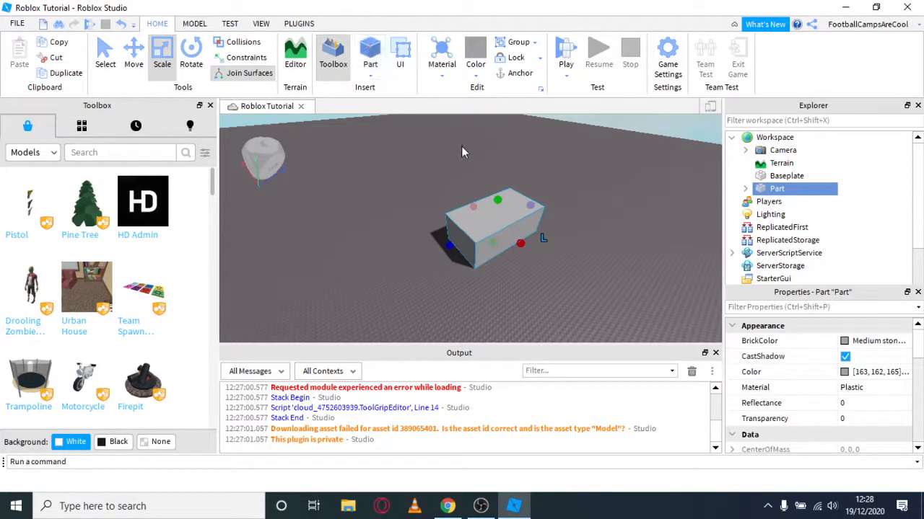
- Rotate the block horizontally on the baseplate with the Rotate tool and deselect it
scroll(524, 183, up, 3)
right_drag(524, 183, 524, 182)
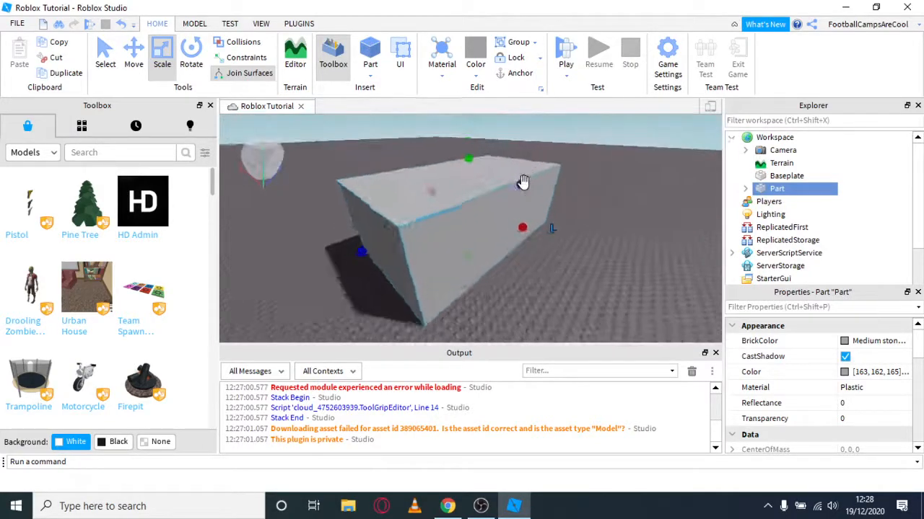
scroll(524, 183, down, 8)
key(ctrl+4)
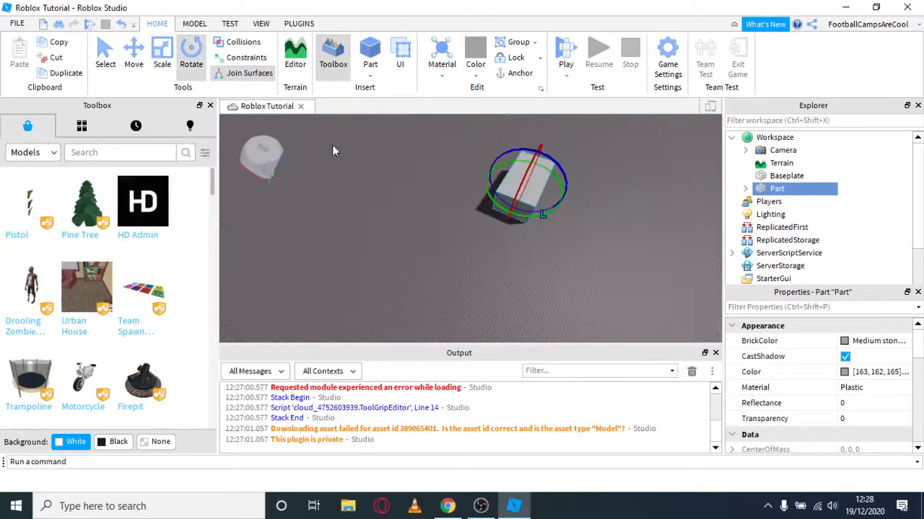
drag(522, 212, 558, 223)
right_drag(540, 260, 489, 233)
click(535, 256)
key(w)
key(w)
key(s)
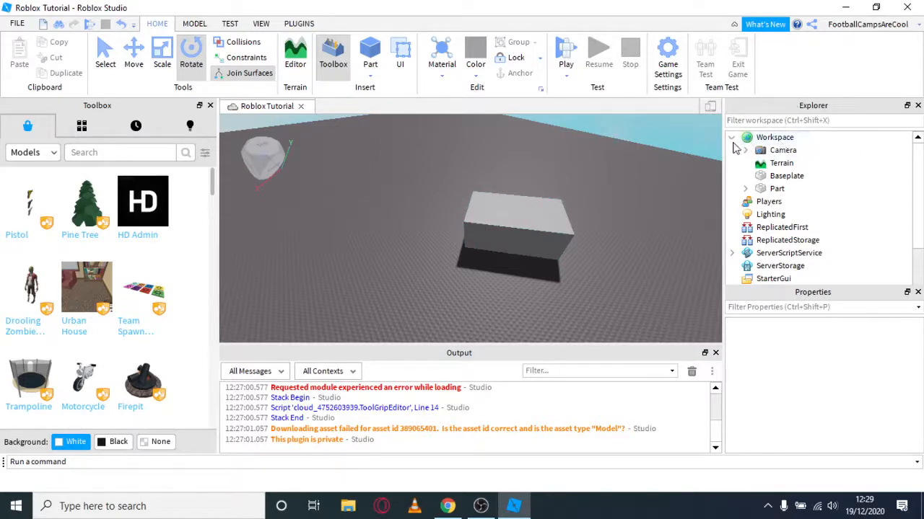
- Examine the Workspace contents in the object hierarchy and select the Part, checking its child items
scroll(751, 150, down, 2)
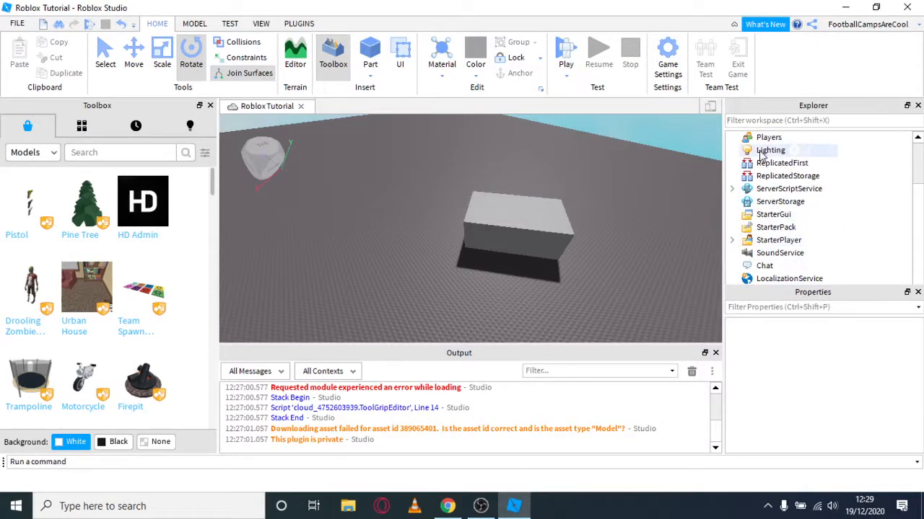
scroll(759, 189, up, 1)
scroll(748, 182, up, 1)
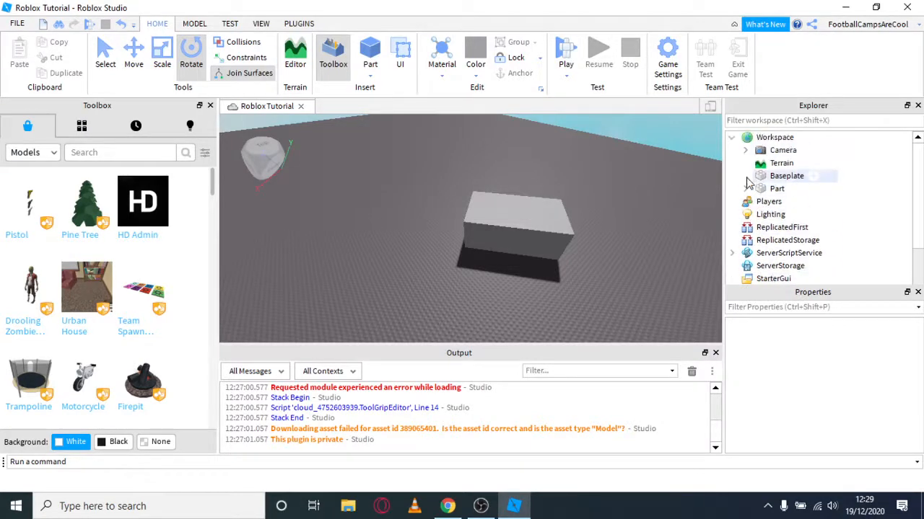
click(753, 141)
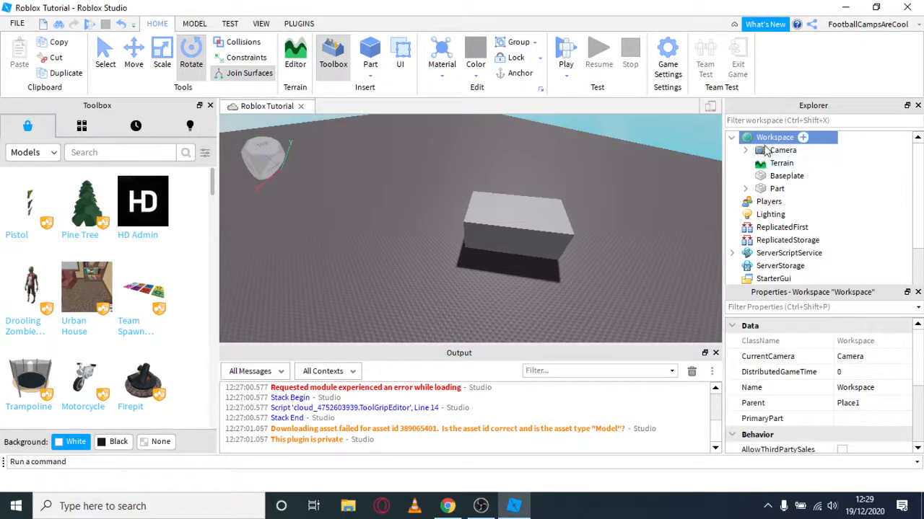
click(769, 190)
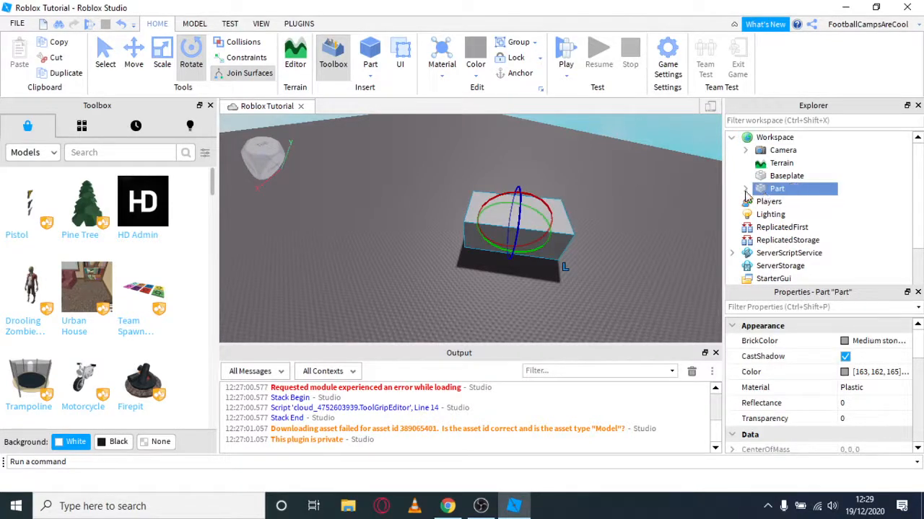
click(746, 190)
click(745, 190)
mouse_move(790, 188)
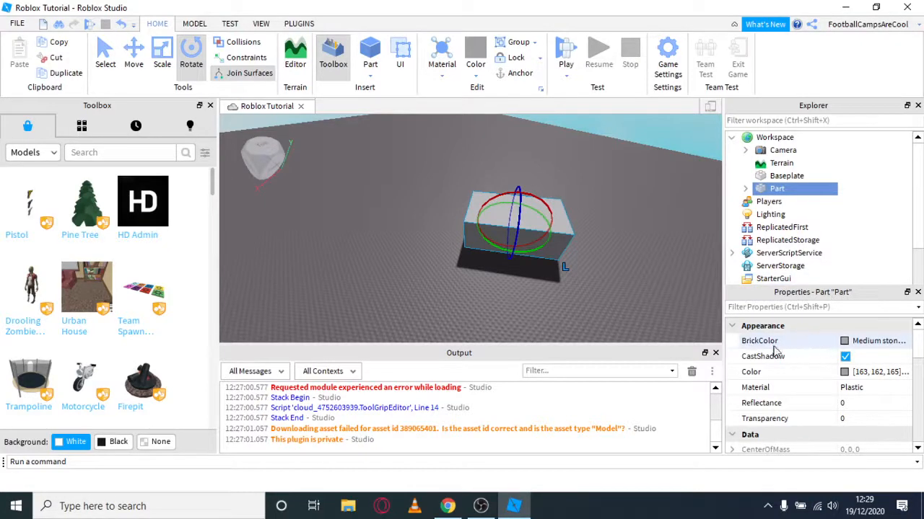
- Look through the selected part's properties, from Appearance to the Shape and Size entries
scroll(756, 354, down, 3)
scroll(757, 361, down, 6)
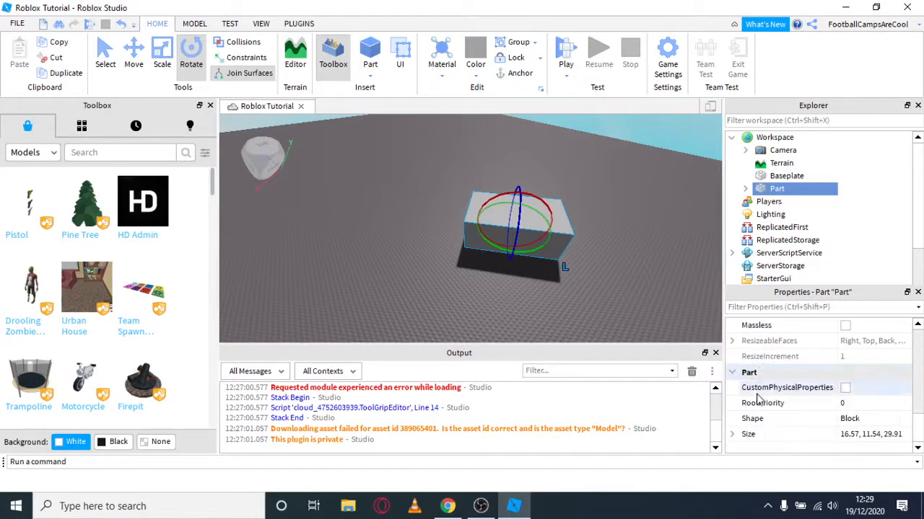
scroll(776, 409, up, 1)
scroll(778, 410, down, 1)
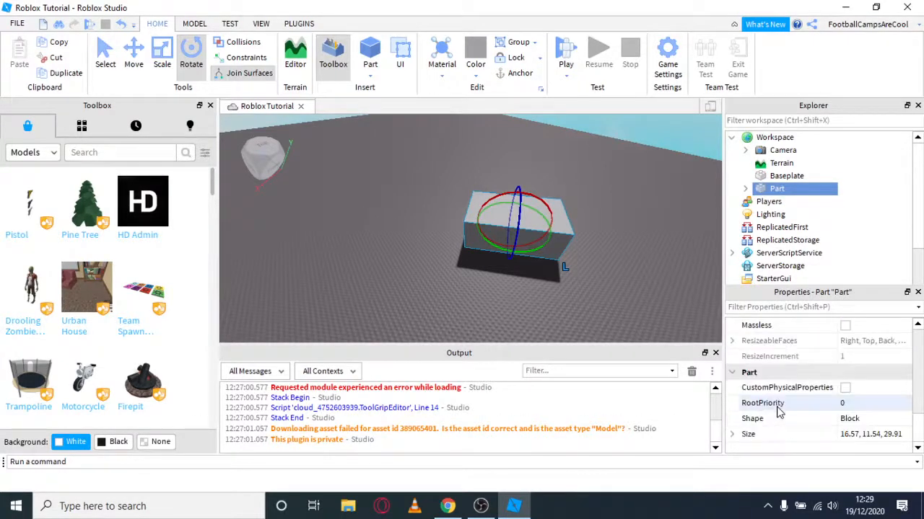
scroll(778, 410, up, 5)
scroll(777, 409, up, 2)
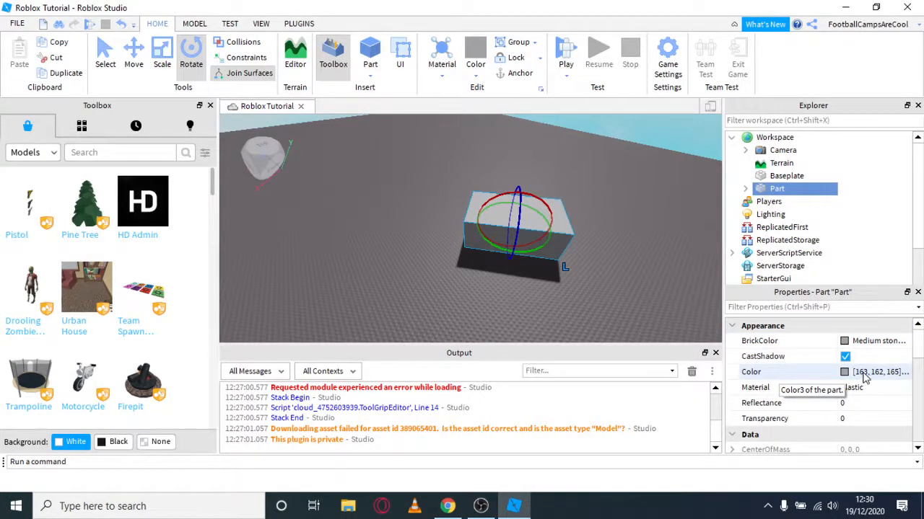
click(844, 341)
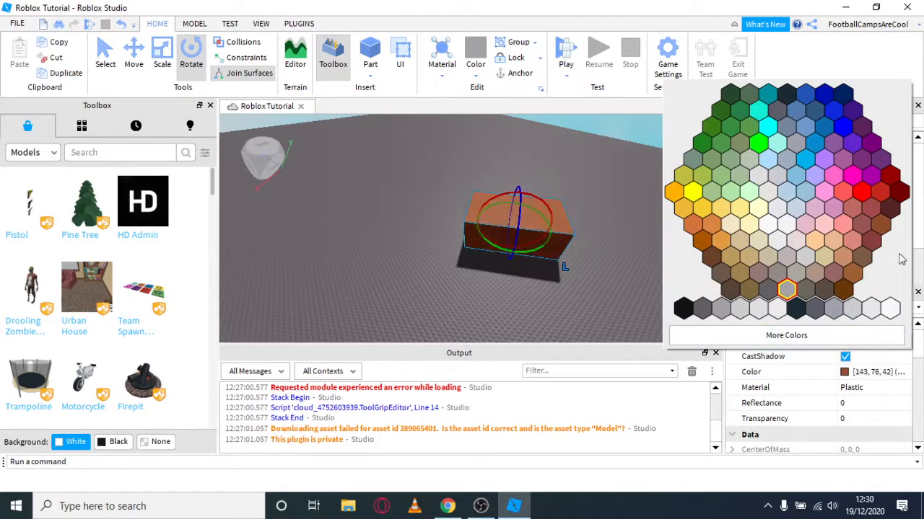
click(775, 336)
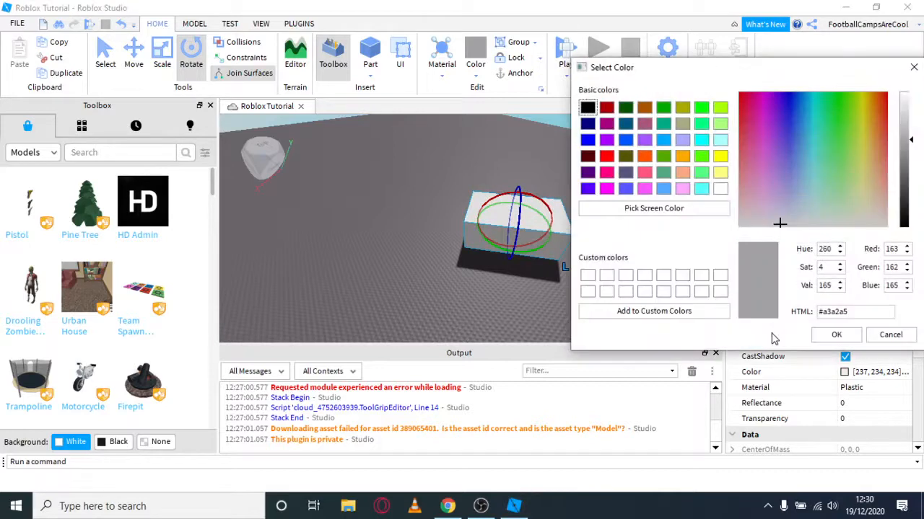
click(914, 68)
- Set the part's Color property to the purple shade 103, 84, 165
click(845, 373)
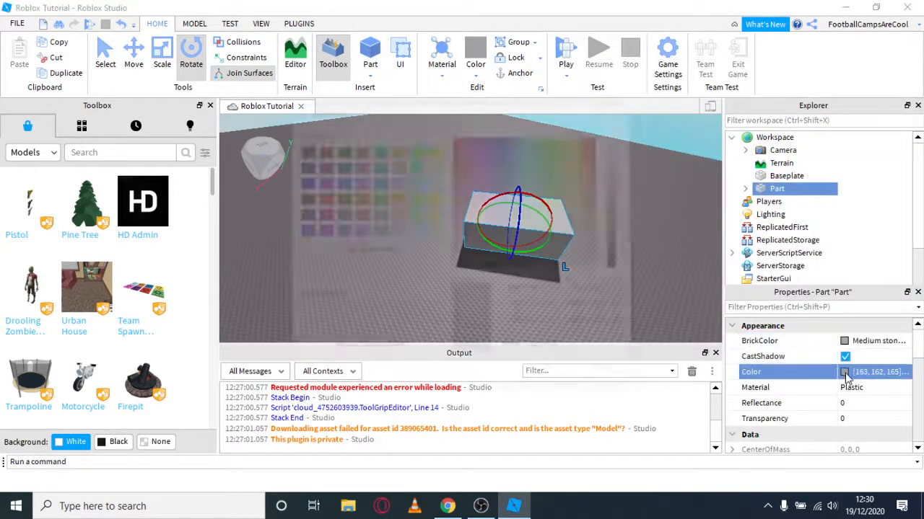
drag(495, 264, 497, 205)
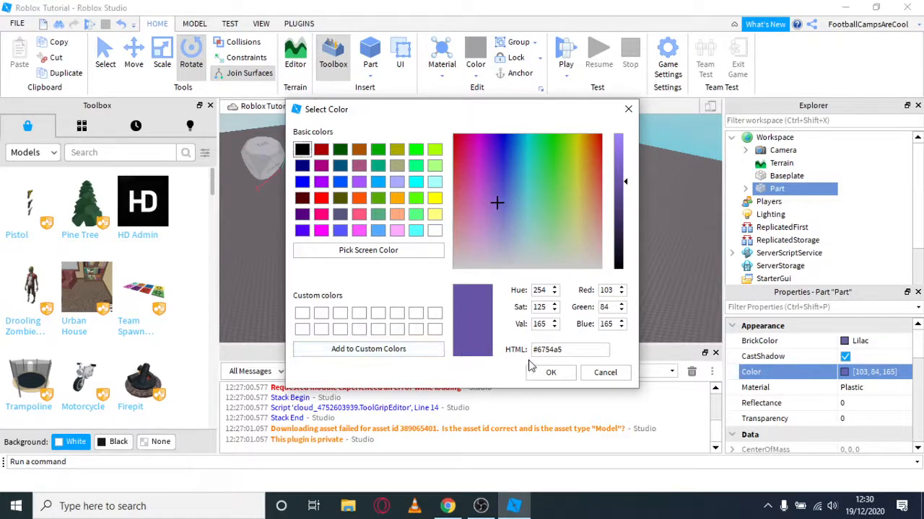
click(548, 373)
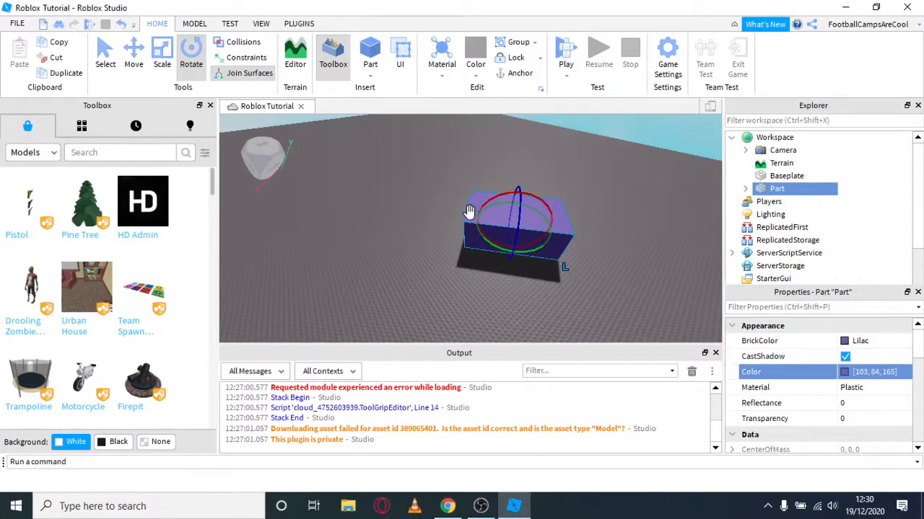
- Set the part's material to Marble and inspect its surface up close from several sides
click(852, 387)
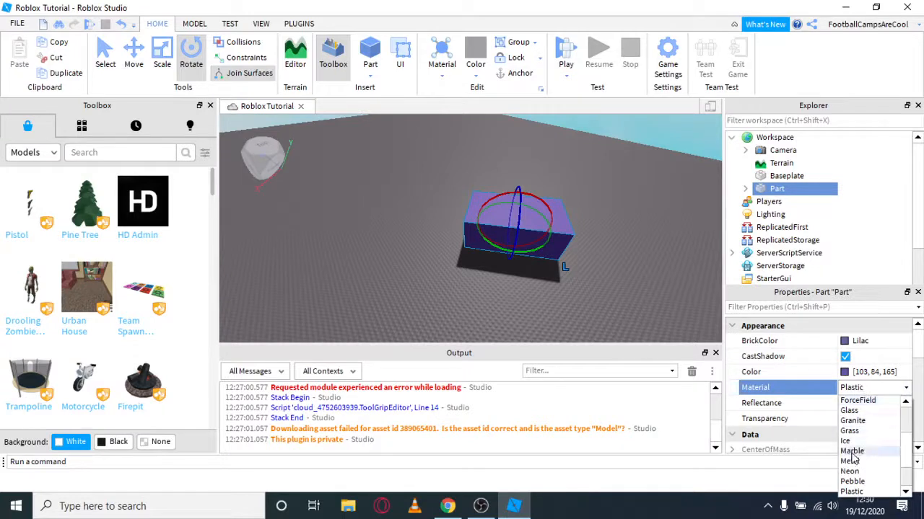
click(852, 451)
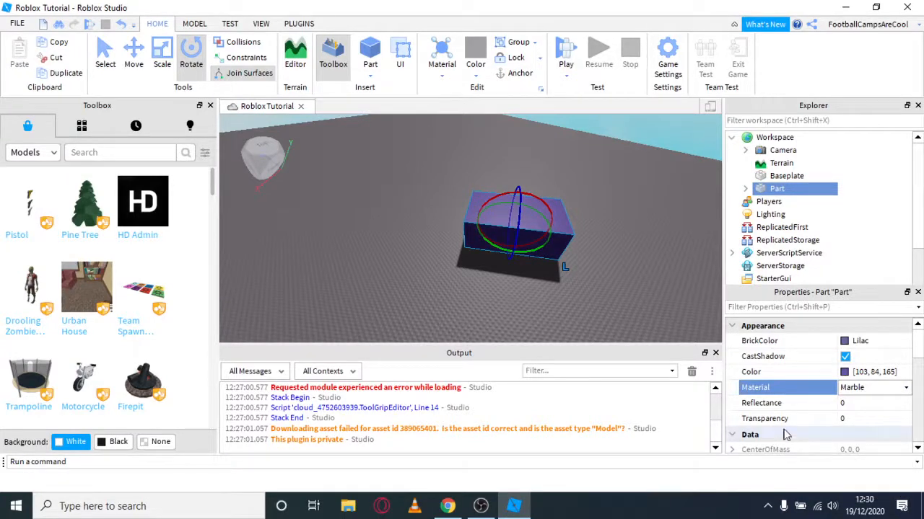
scroll(547, 298, up, 3)
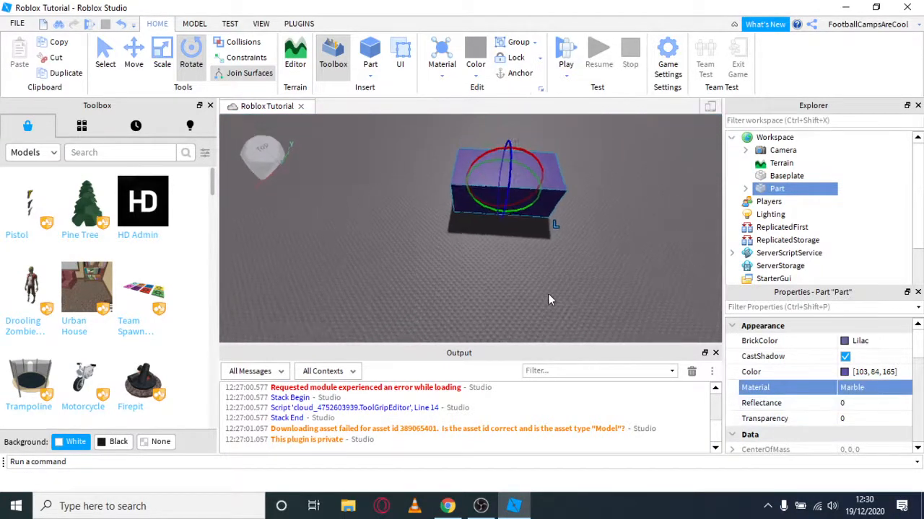
scroll(548, 299, up, 8)
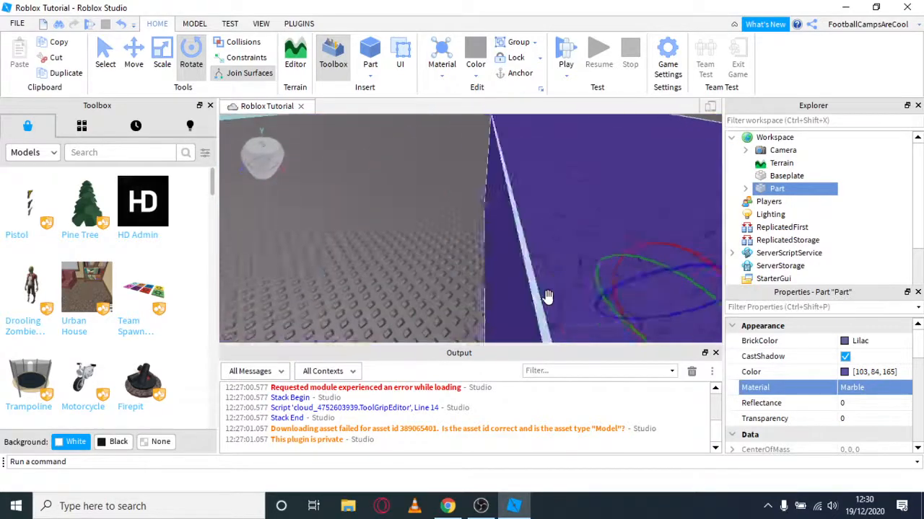
key(d)
scroll(546, 298, down, 10)
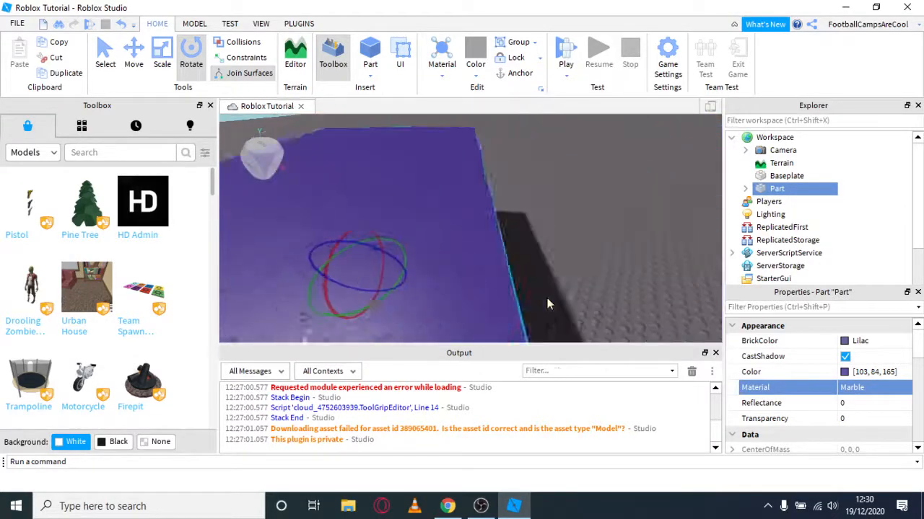
right_drag(546, 299, 569, 280)
scroll(570, 277, down, 4)
scroll(570, 276, up, 5)
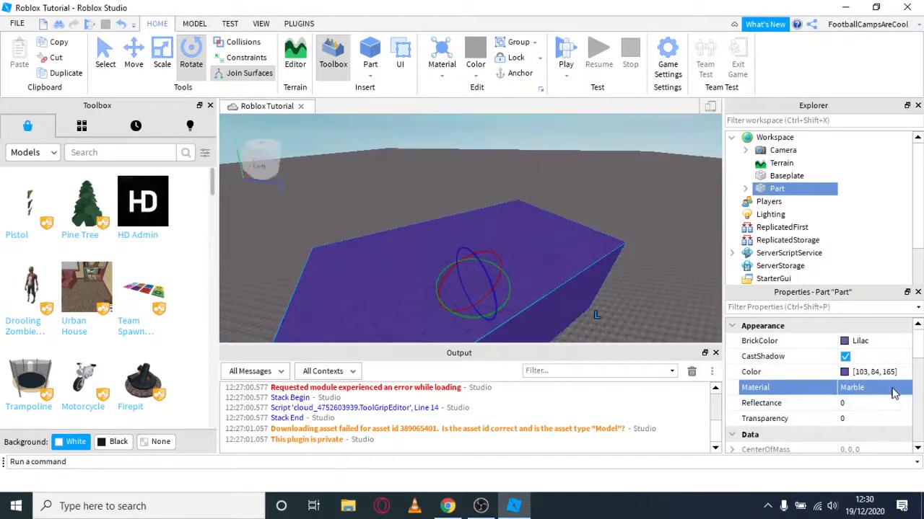
- Try the DiamondPlate material on the part and return it to Marble
click(895, 388)
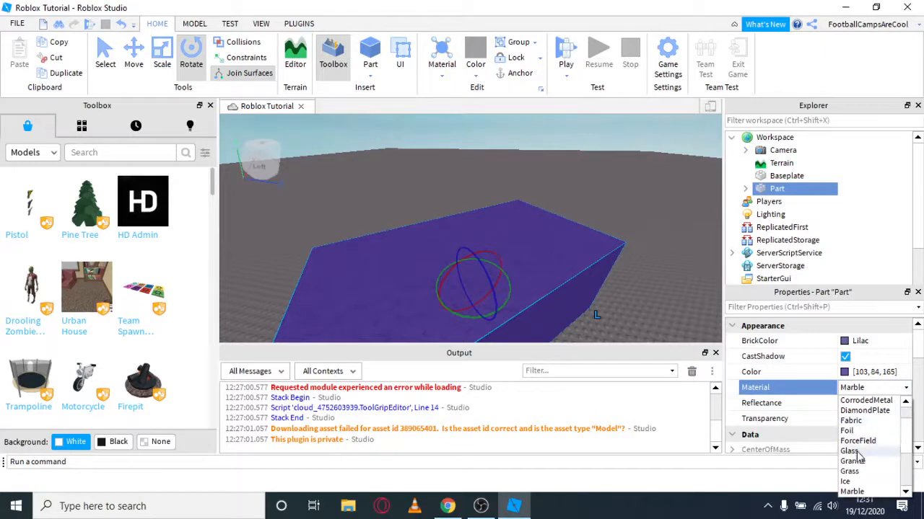
click(868, 390)
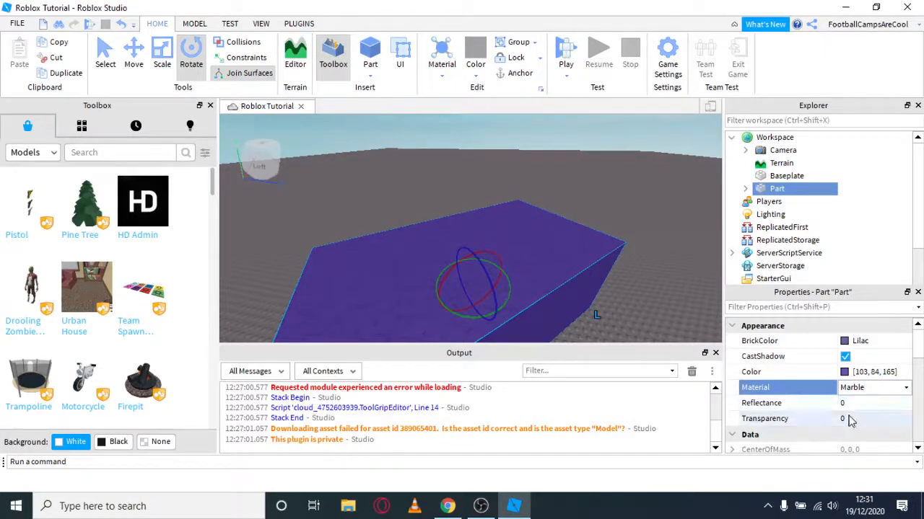
key(d)
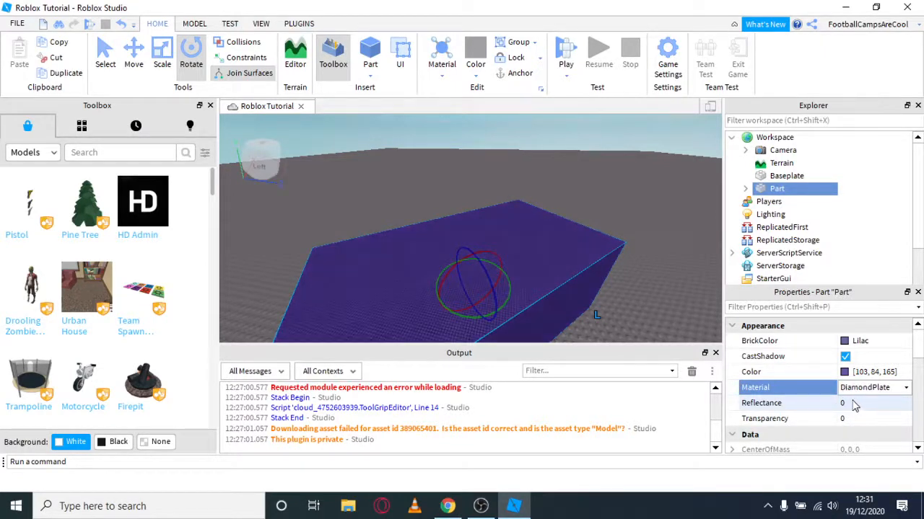
click(854, 407)
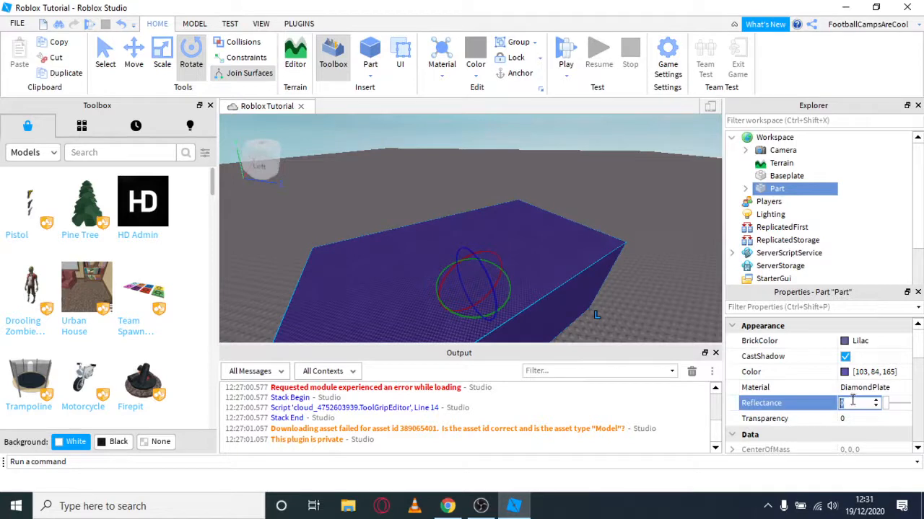
click(900, 388)
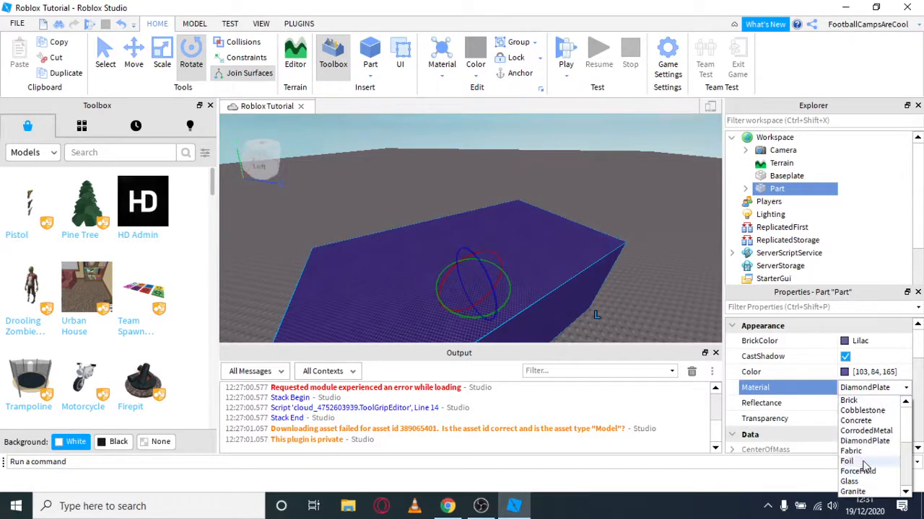
scroll(863, 465, down, 5)
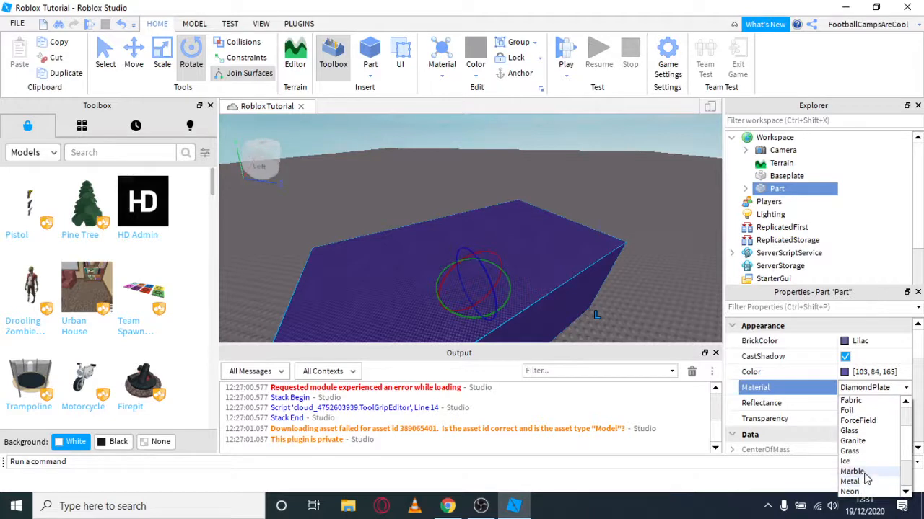
click(864, 472)
click(866, 406)
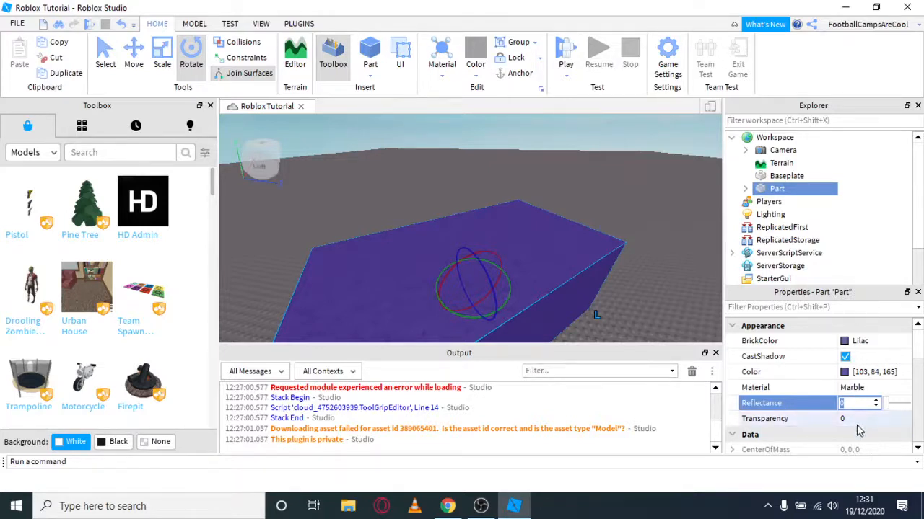
- Set the part's transparency to 0.3, check the see-through block from further away and reselect it
click(856, 418)
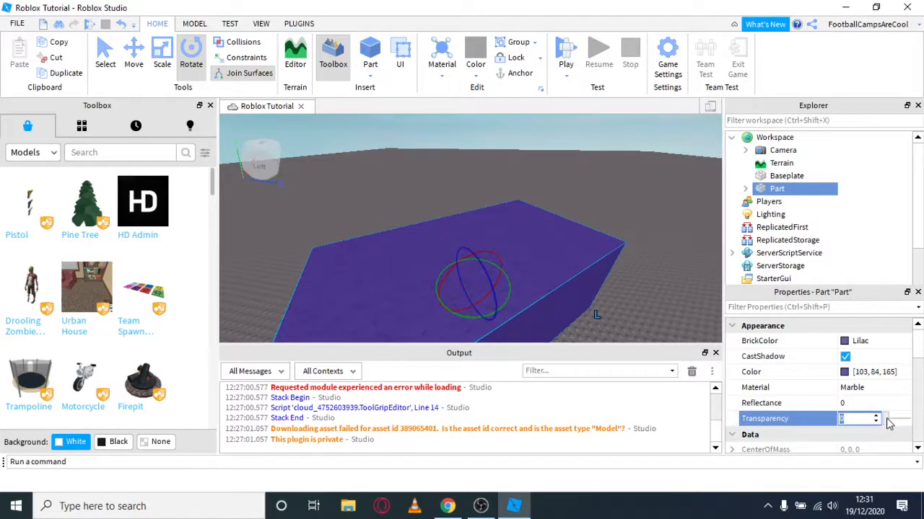
mouse_move(889, 424)
mouse_down()
mouse_move(901, 427)
mouse_move(893, 425)
mouse_up()
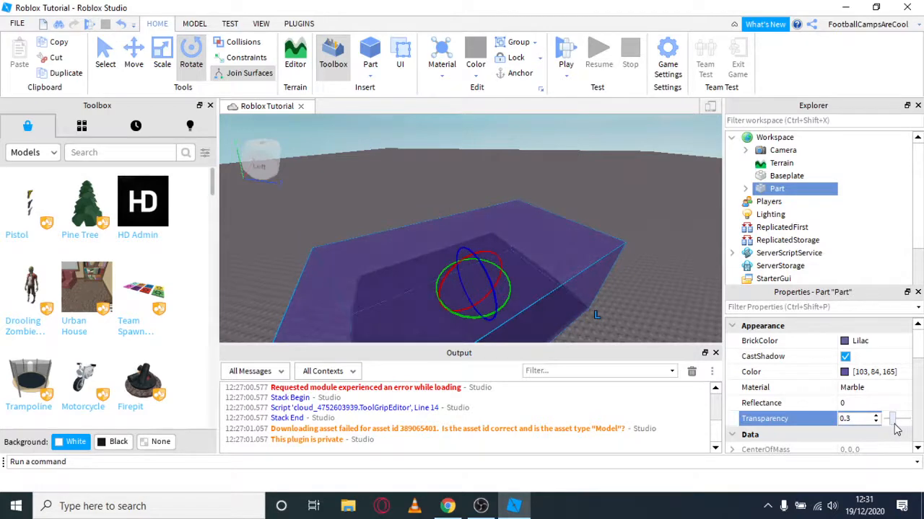
click(710, 268)
scroll(710, 269, down, 3)
right_drag(710, 267, 710, 267)
scroll(710, 272, down, 3)
click(531, 245)
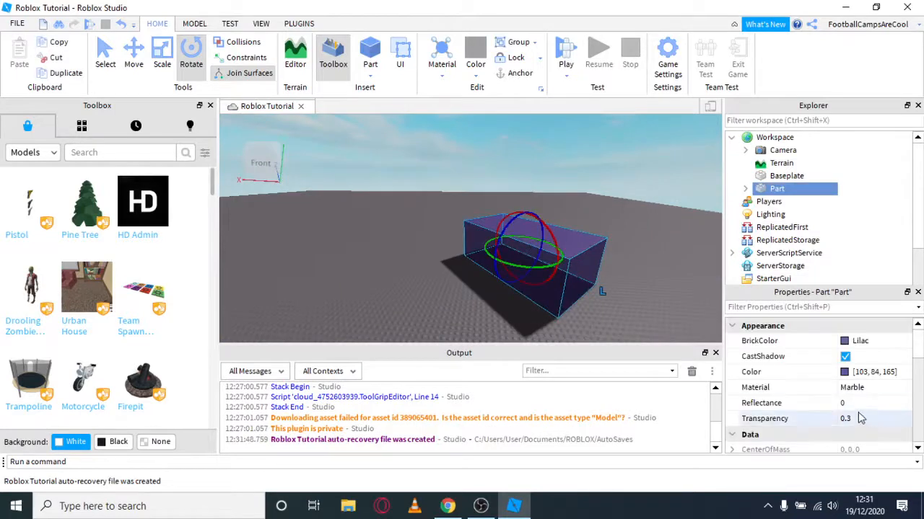
- Rename the part to NicePart in its properties, deselect it and view the block from another side
scroll(848, 413, down, 3)
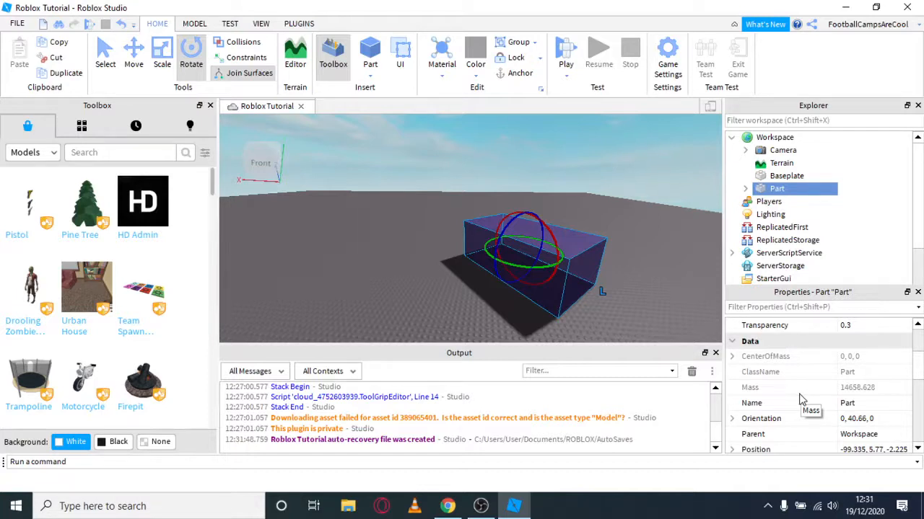
scroll(822, 419, down, 2)
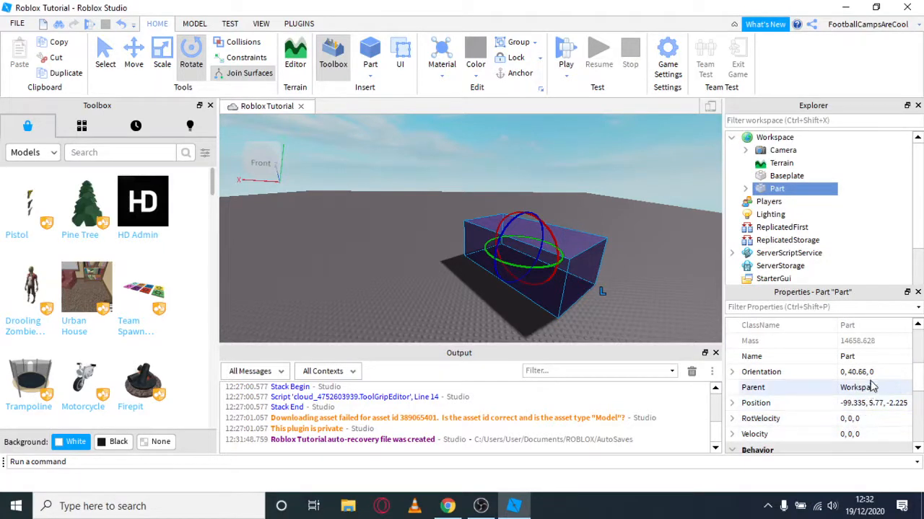
click(858, 356)
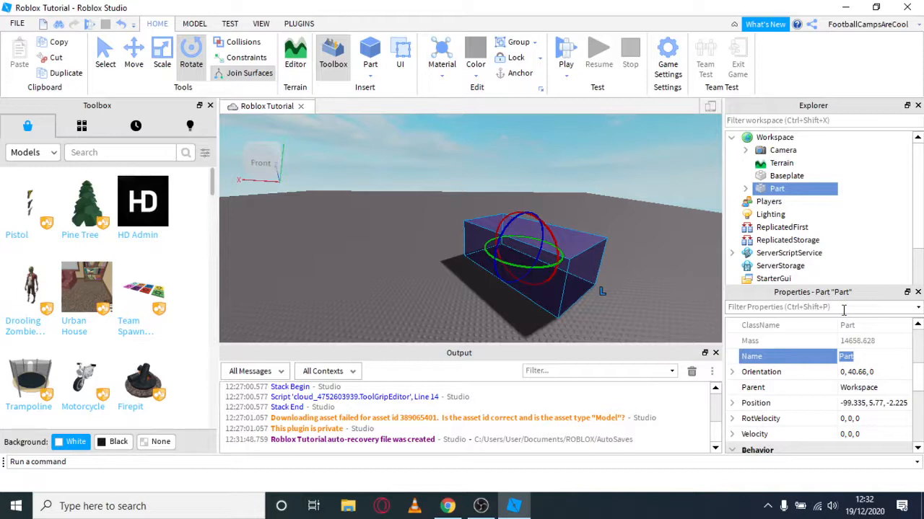
key(BackSpace)
click(649, 299)
scroll(648, 299, down, 3)
right_drag(648, 299, 649, 299)
scroll(647, 297, up, 5)
scroll(646, 297, down, 4)
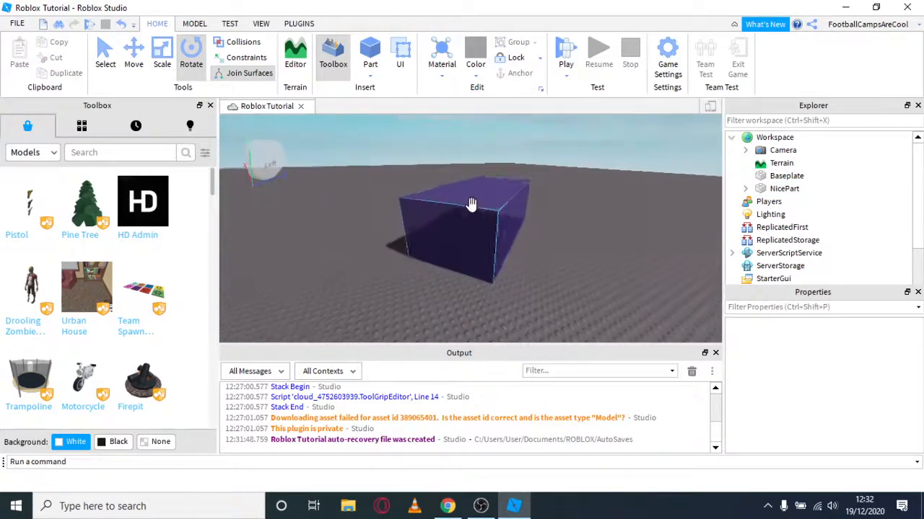
- Select NicePart and examine its Data and Behavior properties, including Orientation, Parent, Position, Velocity and Anchored
click(473, 210)
scroll(829, 388, down, 3)
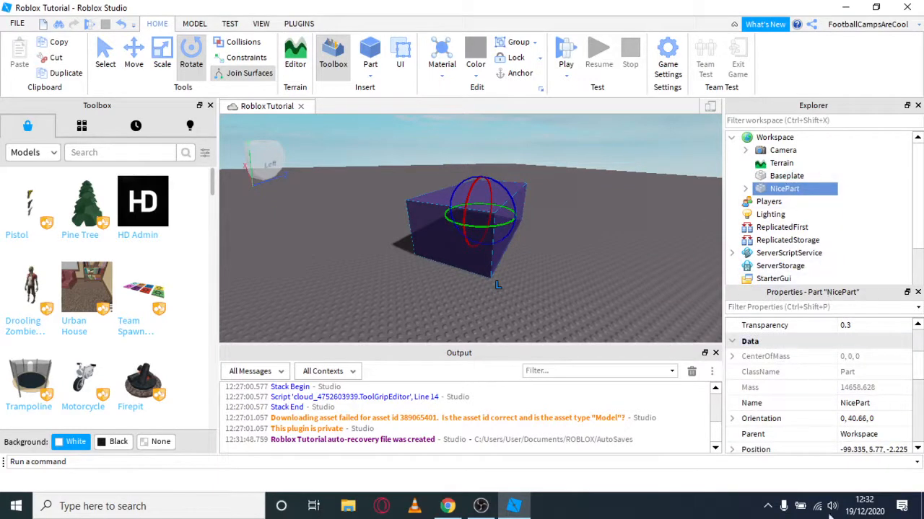
scroll(869, 429, down, 3)
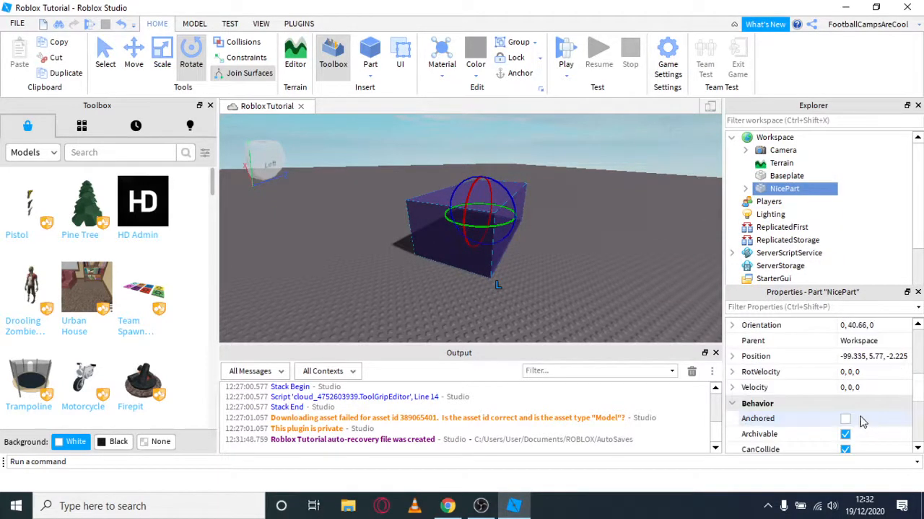
scroll(815, 386, up, 2)
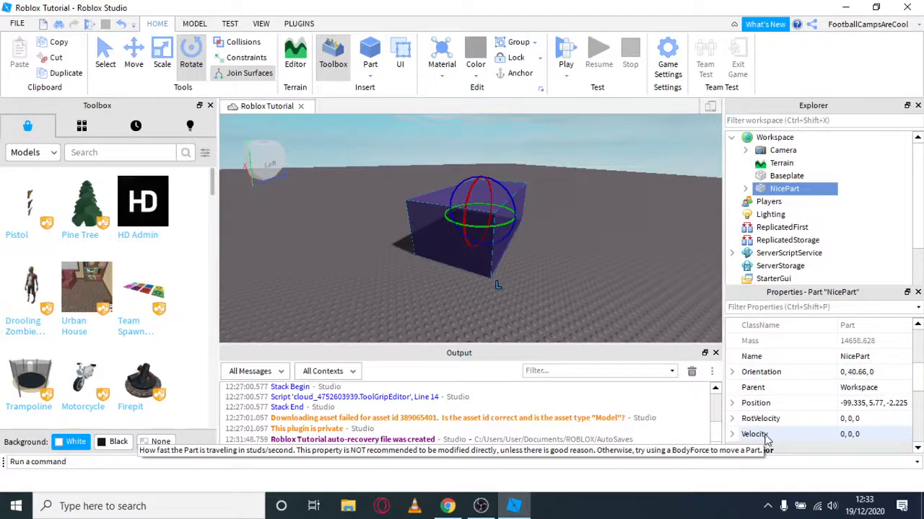
scroll(768, 423, up, 2)
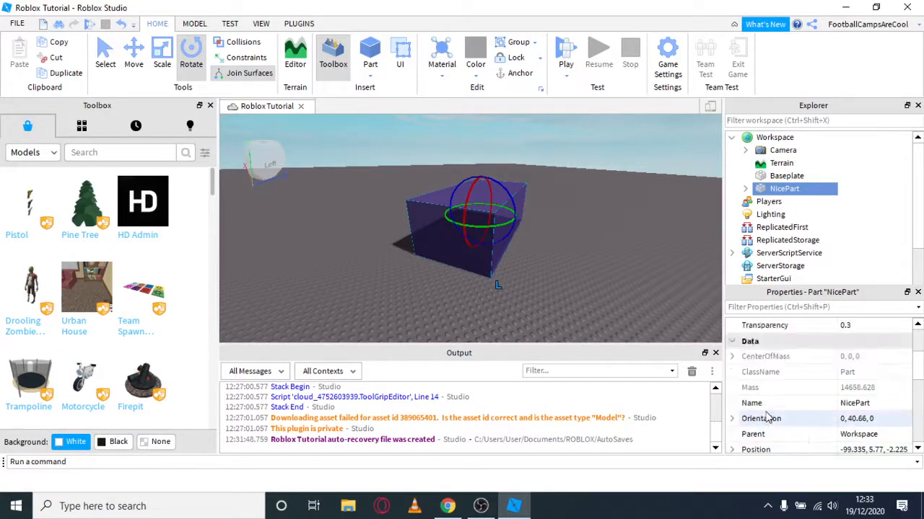
scroll(768, 420, up, 1)
scroll(766, 424, down, 4)
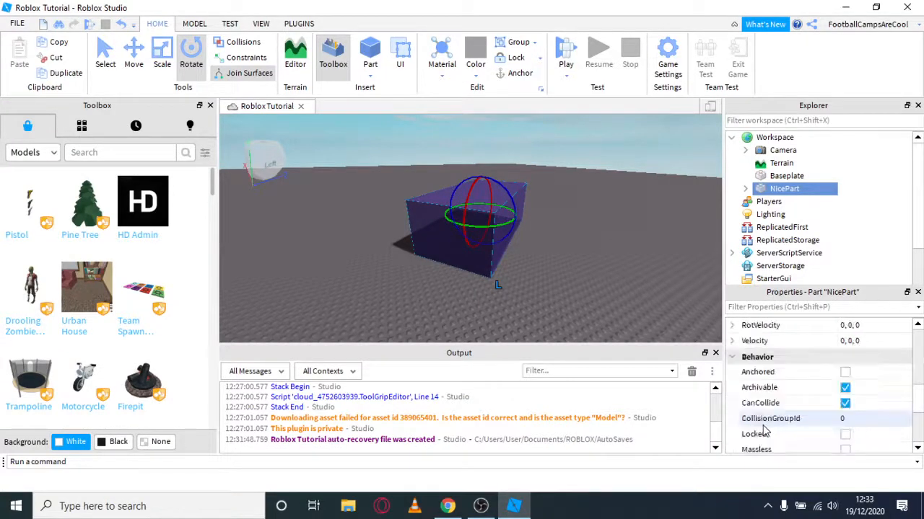
scroll(766, 431, up, 3)
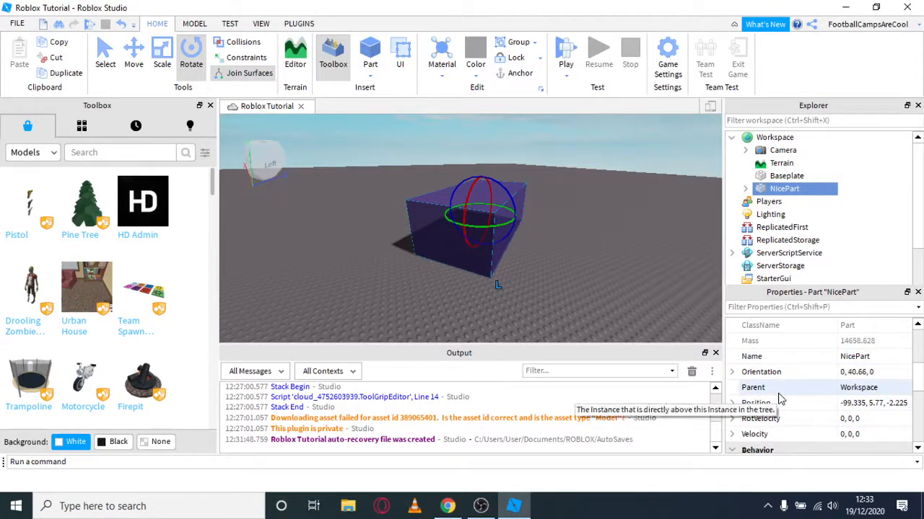
scroll(779, 400, down, 1)
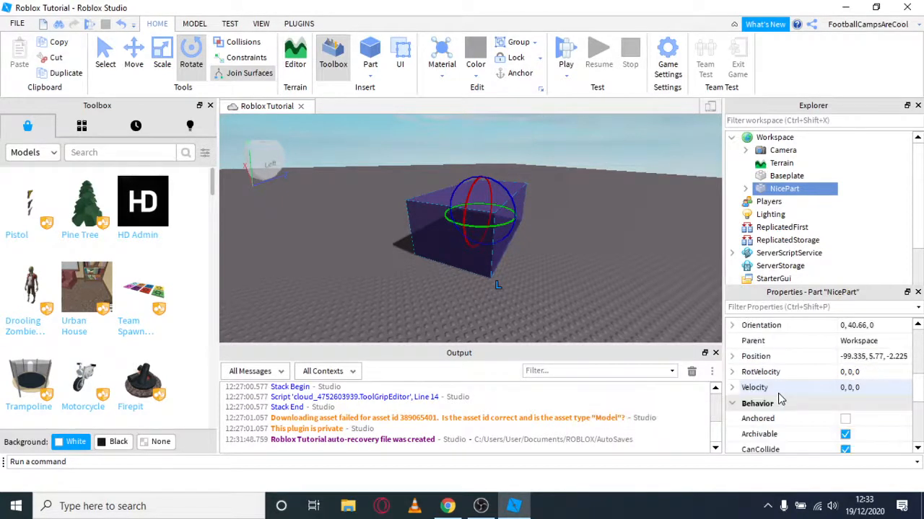
scroll(780, 400, down, 1)
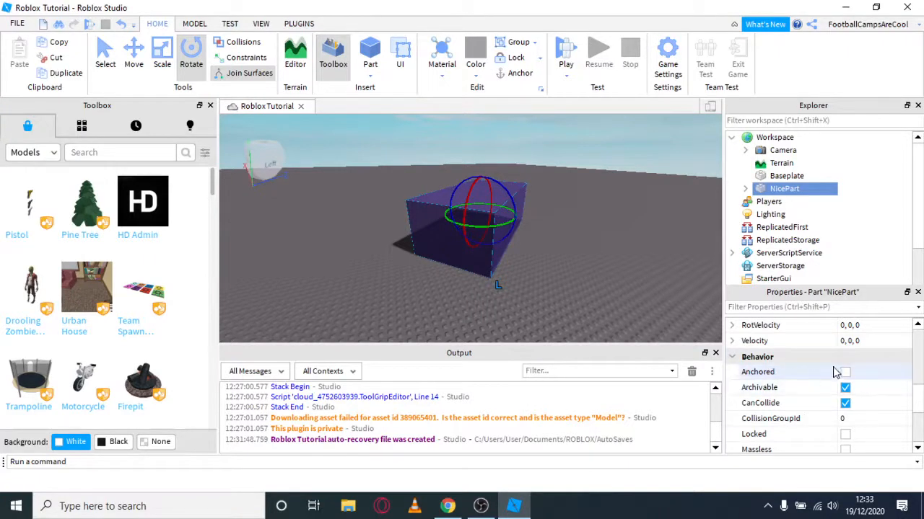
- Move NicePart straight up so that it floats above the baseplate
click(134, 54)
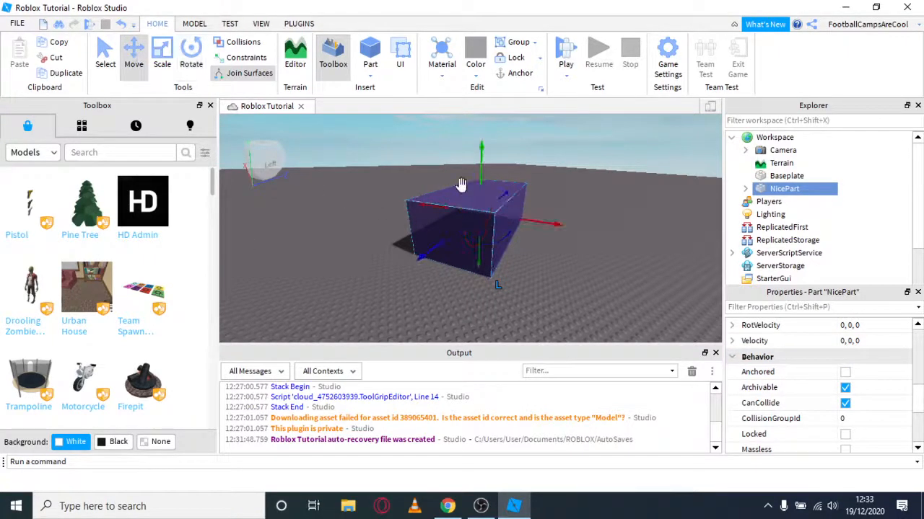
drag(480, 162, 533, 106)
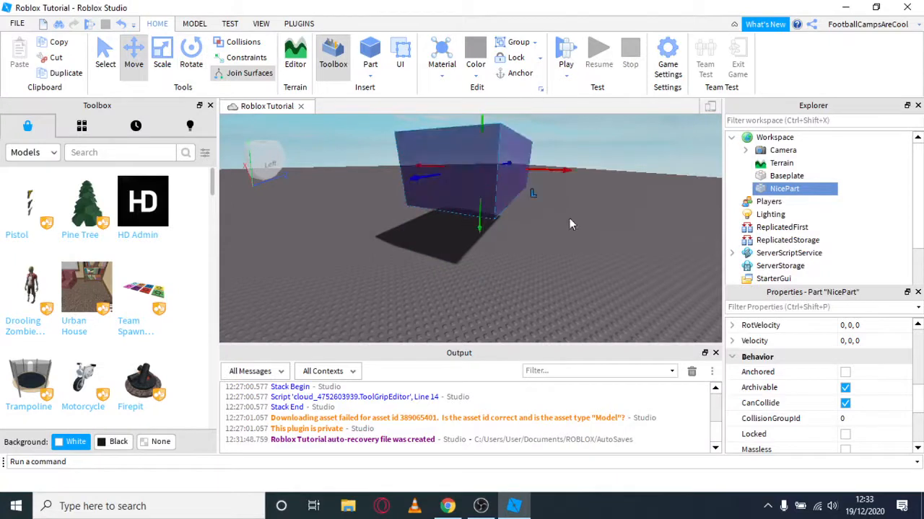
scroll(565, 215, down, 3)
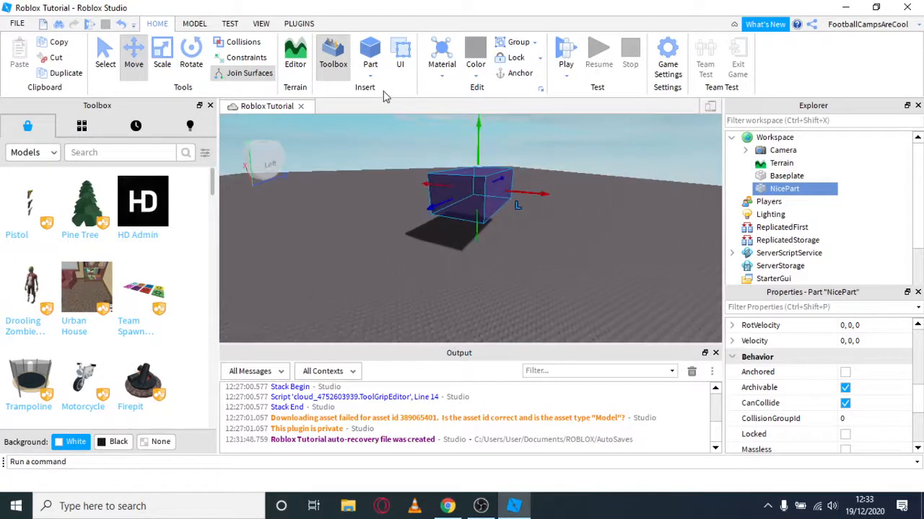
- Run the simulation without a player to observe how the unanchored block behaves, and stop it
click(229, 24)
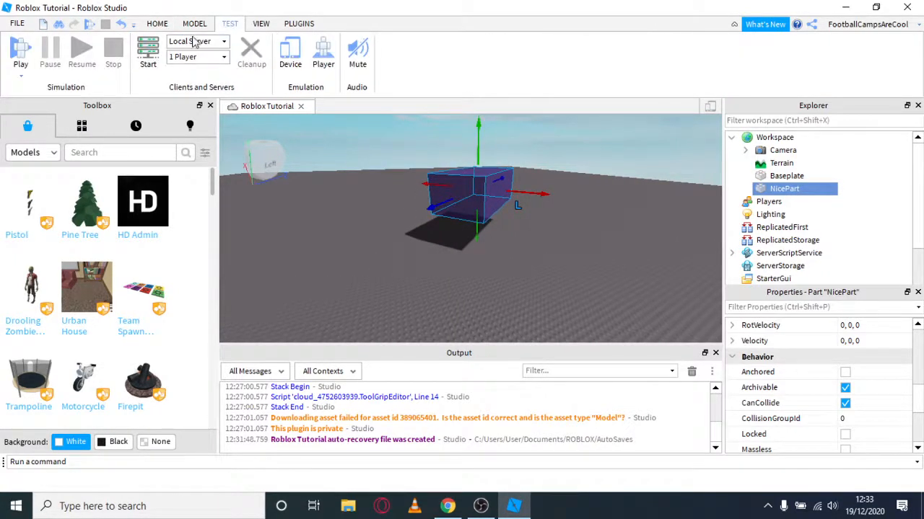
click(22, 72)
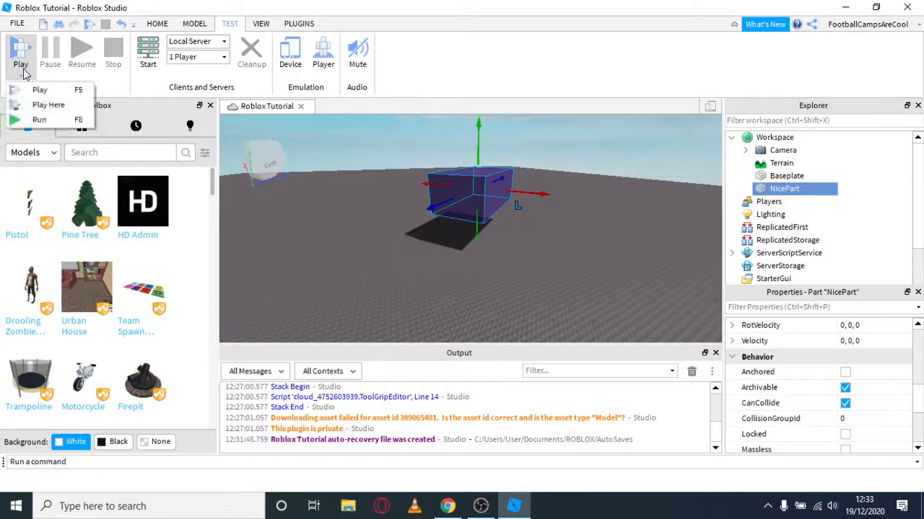
click(37, 120)
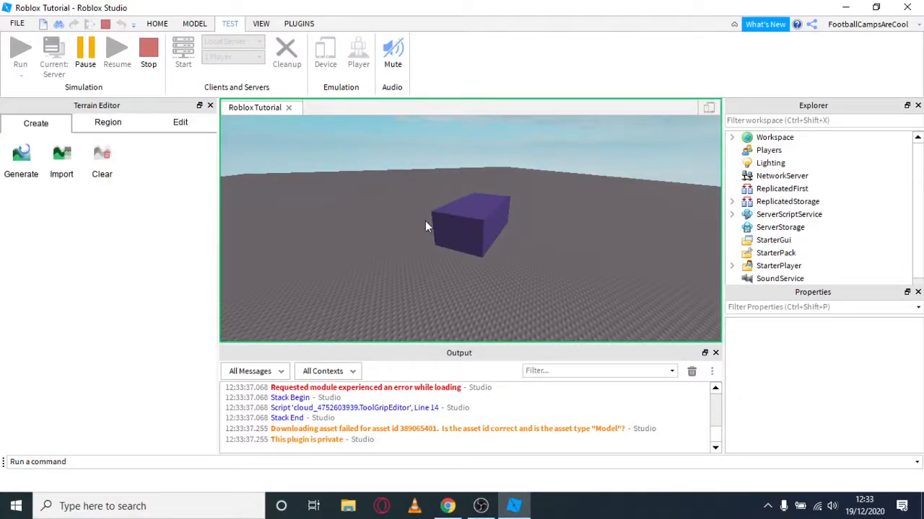
click(149, 58)
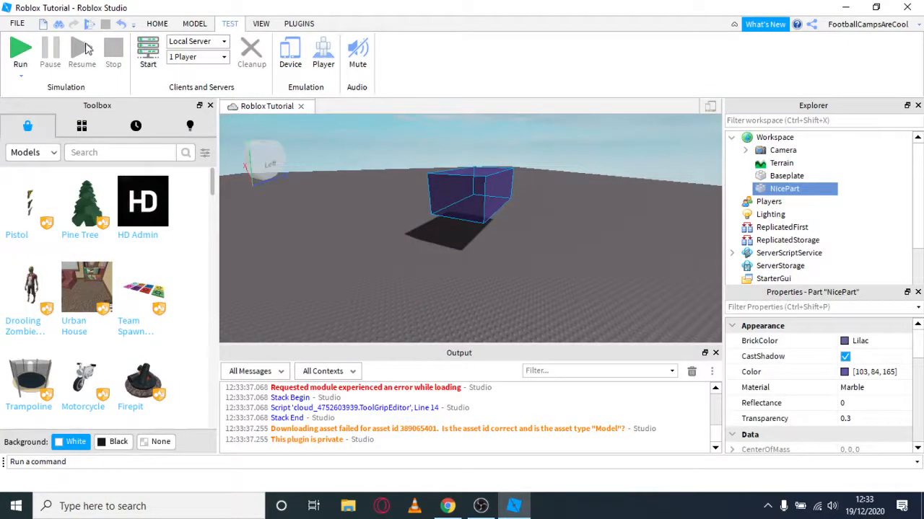
- Turn on the Anchored property of NicePart
click(146, 25)
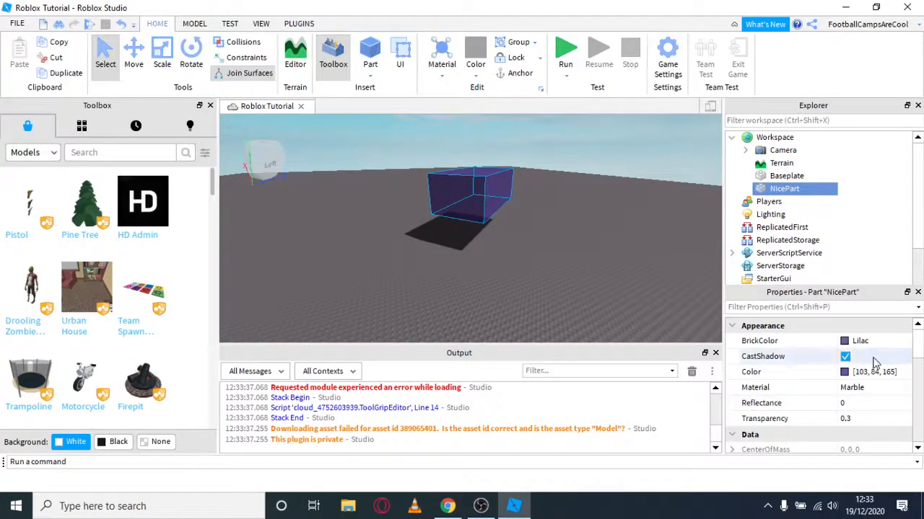
scroll(873, 402, down, 5)
scroll(870, 399, down, 2)
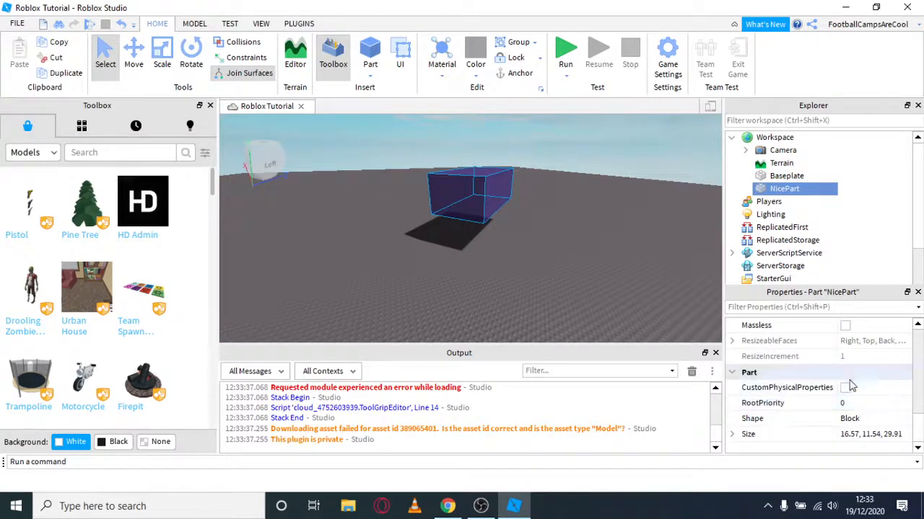
scroll(859, 393, up, 3)
scroll(850, 387, up, 2)
scroll(850, 387, down, 1)
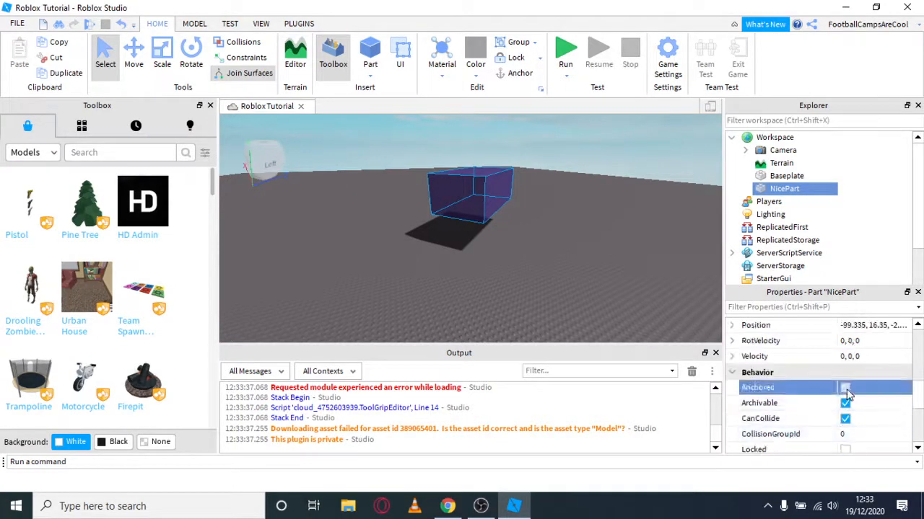
click(845, 389)
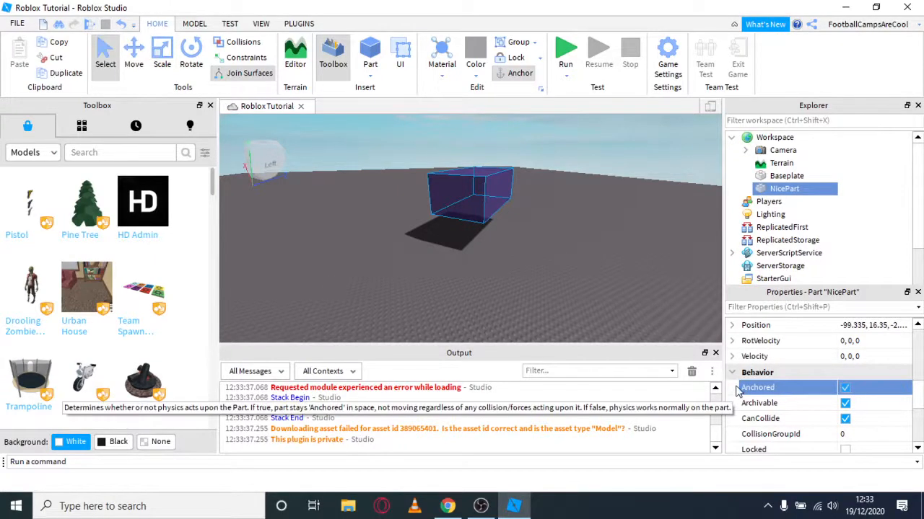
- Run the simulation without a player, view the anchored block from several sides and stop the run
click(88, 28)
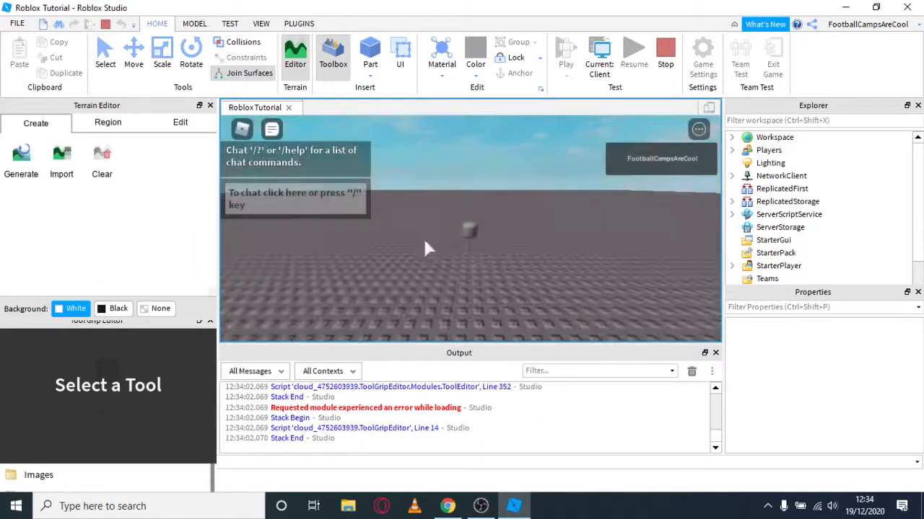
click(105, 24)
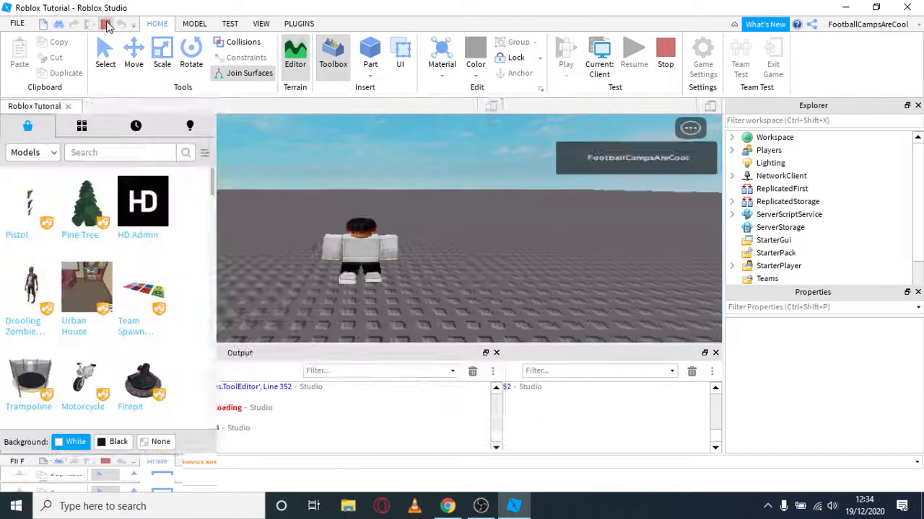
click(230, 23)
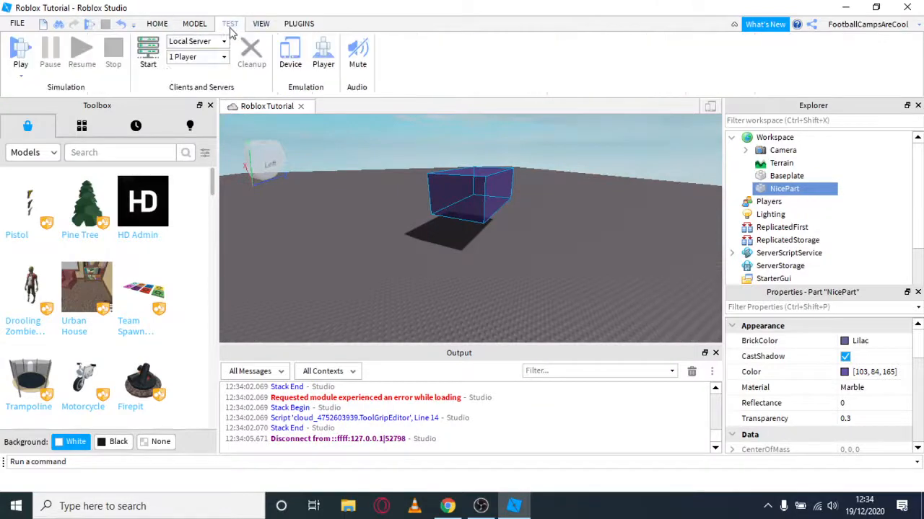
click(21, 73)
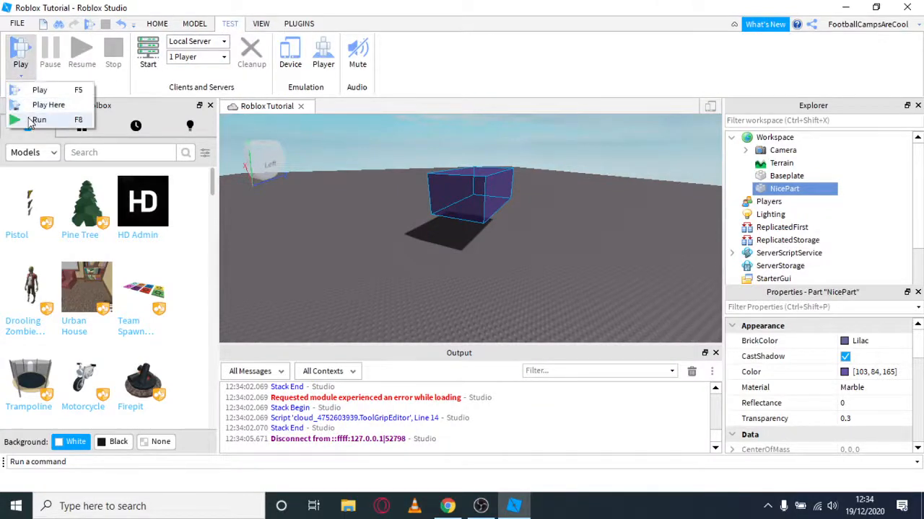
click(36, 119)
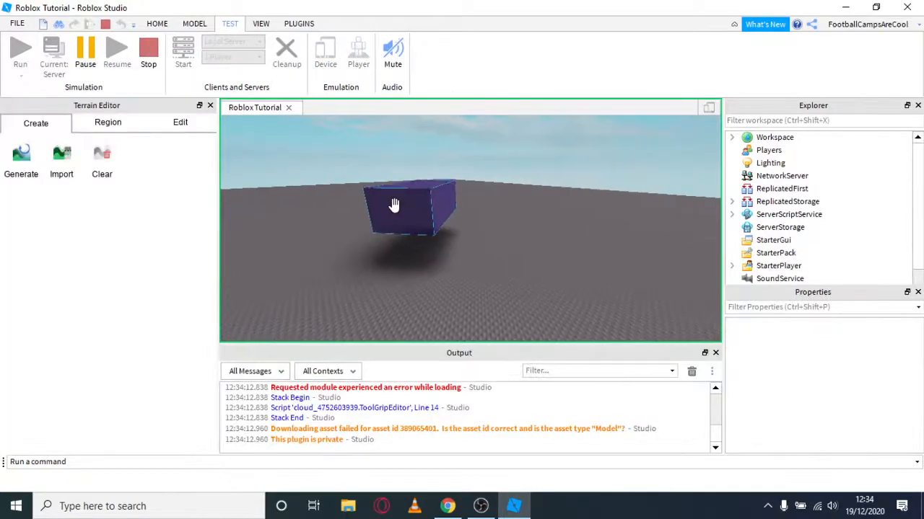
right_drag(394, 205, 394, 206)
key(w)
key(a)
key(w)
key(d)
key(s)
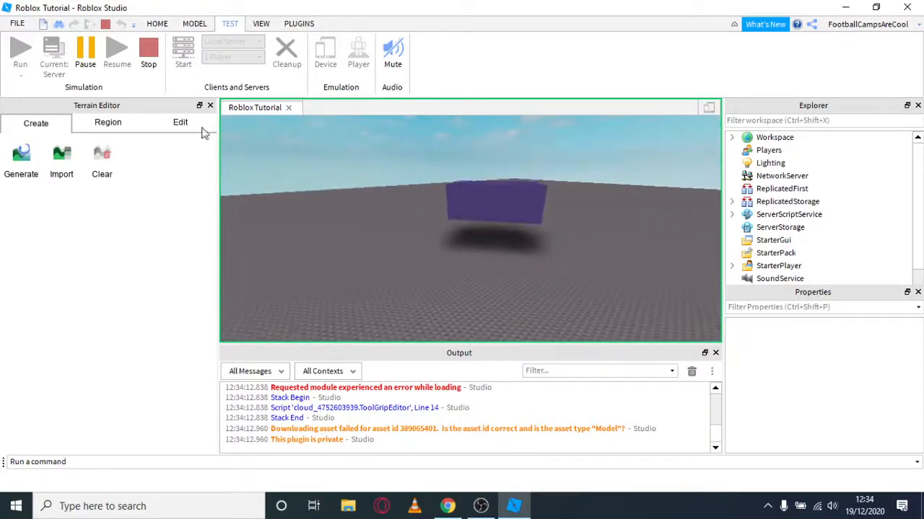
click(105, 24)
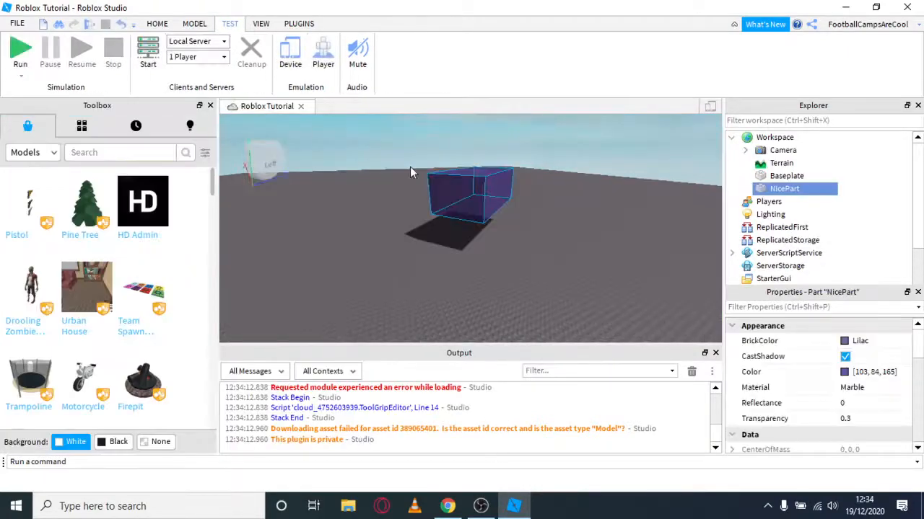
- Move NicePart down onto the baseplate and read the description of its CanCollide property
drag(466, 189, 428, 249)
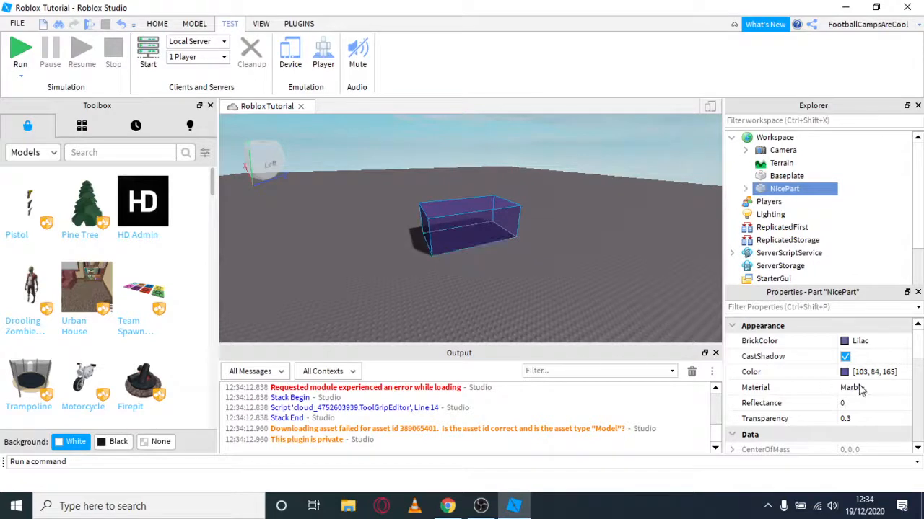
scroll(860, 390, down, 5)
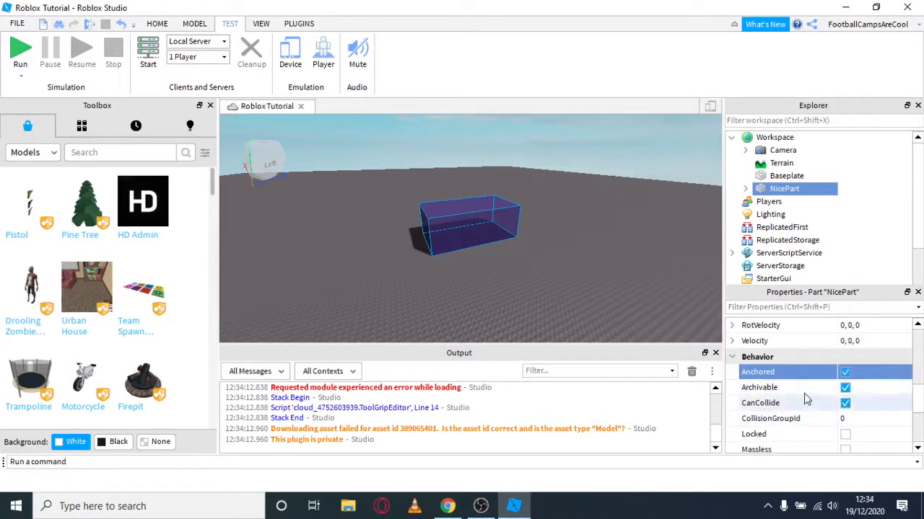
mouse_move(833, 411)
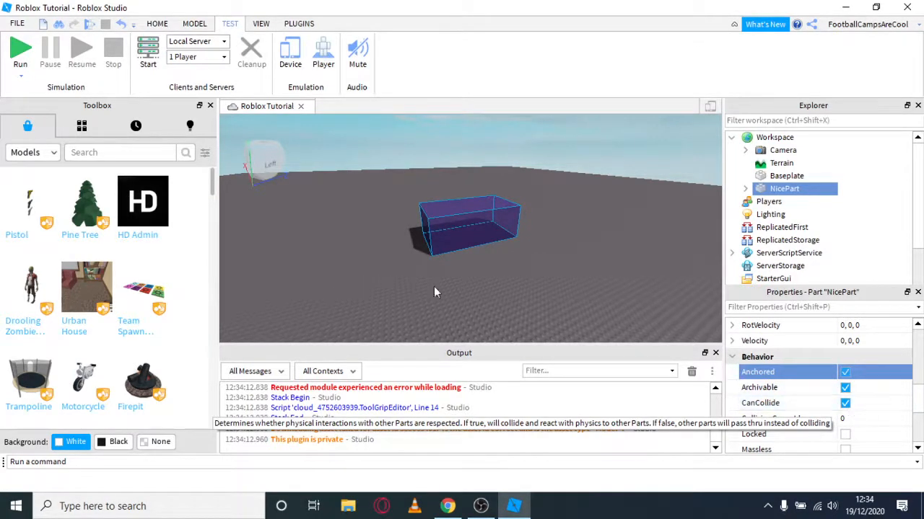
- Playtest the game with a character, walk it up against the collidable NicePart block, and stop the test
click(90, 25)
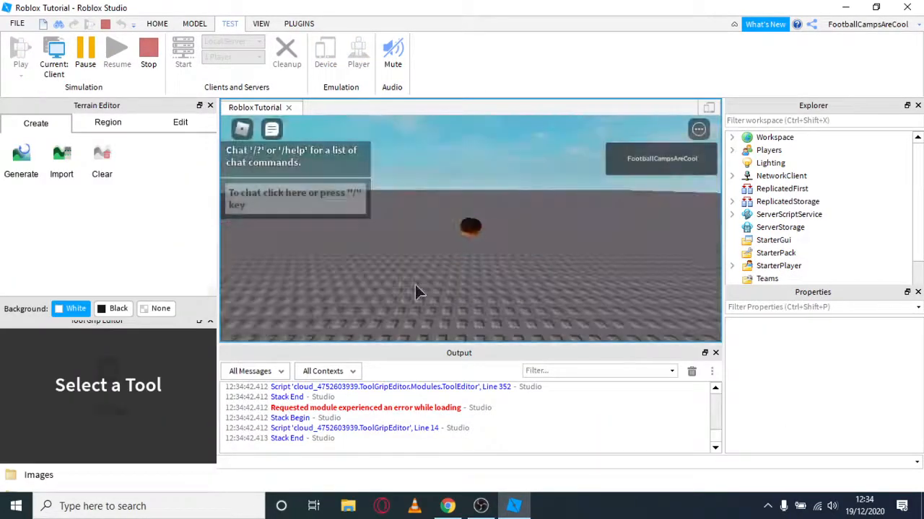
key(w)
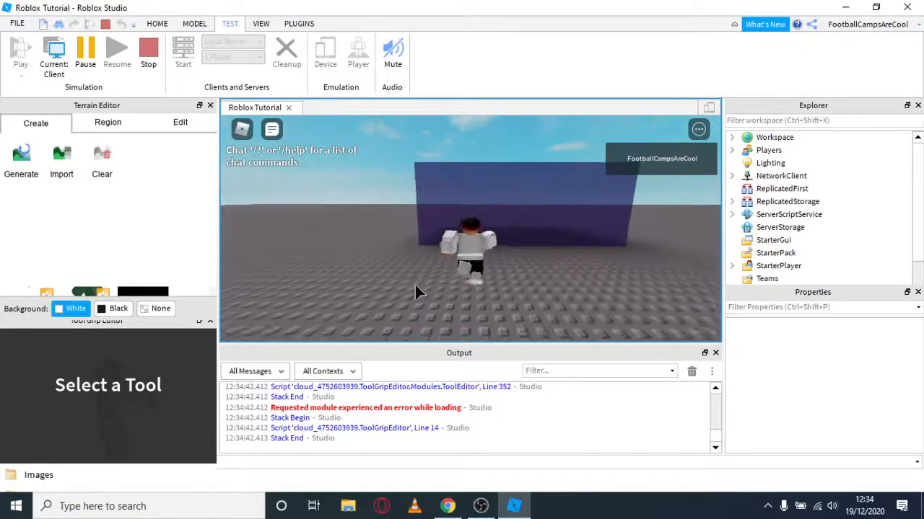
key(a)
right_drag(415, 284, 415, 285)
click(104, 25)
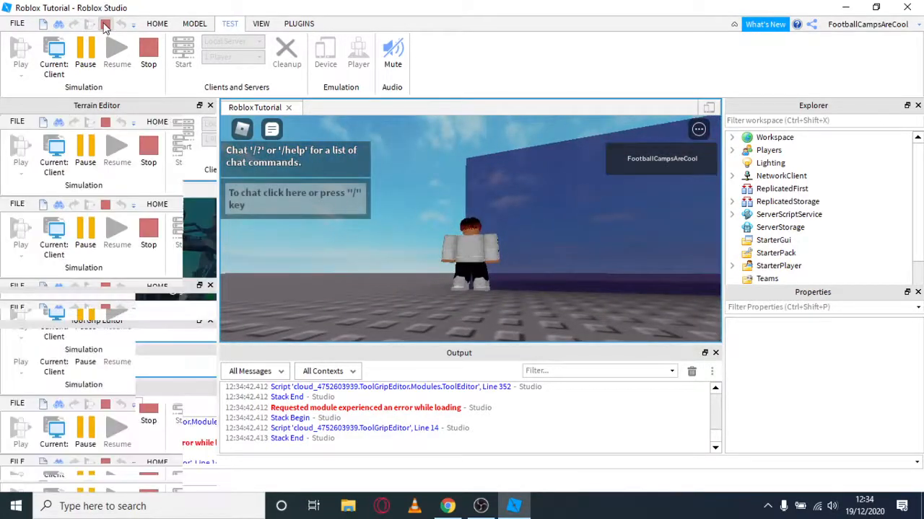
- Turn off the CanCollide property of NicePart
scroll(853, 428, down, 3)
scroll(853, 428, down, 3)
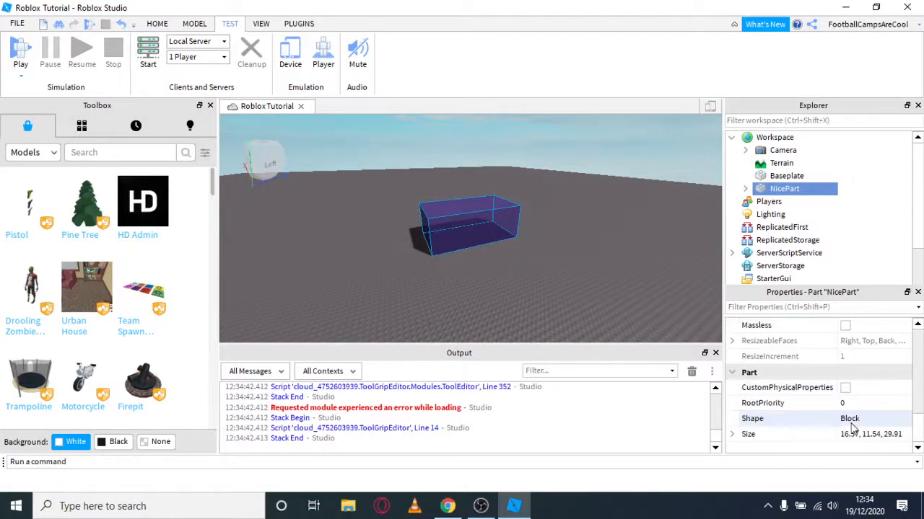
scroll(847, 422, up, 4)
click(845, 372)
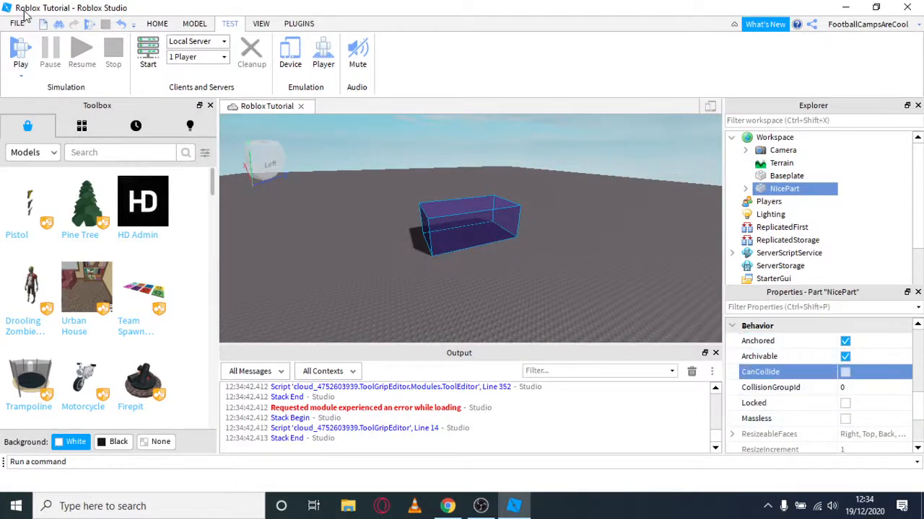
- Start a new playtest and walk the character across the baseplate towards the purple block
click(20, 51)
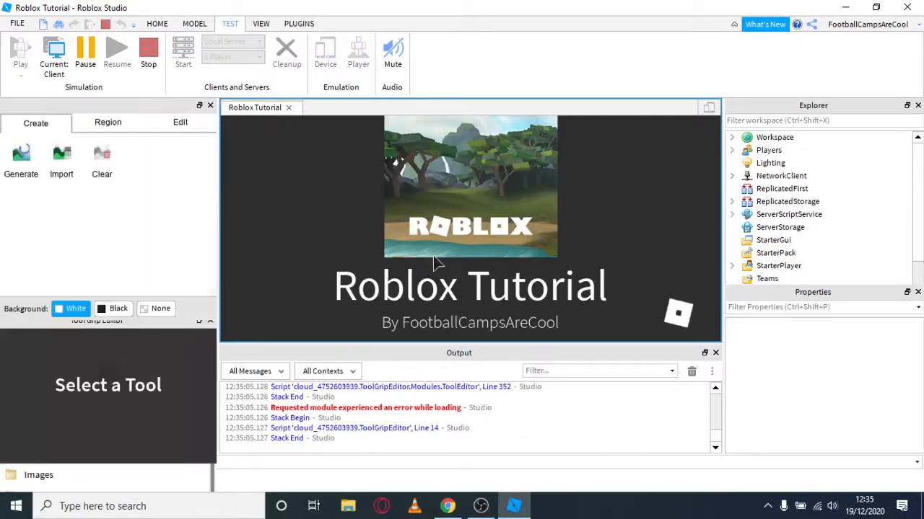
key(s)
key(d)
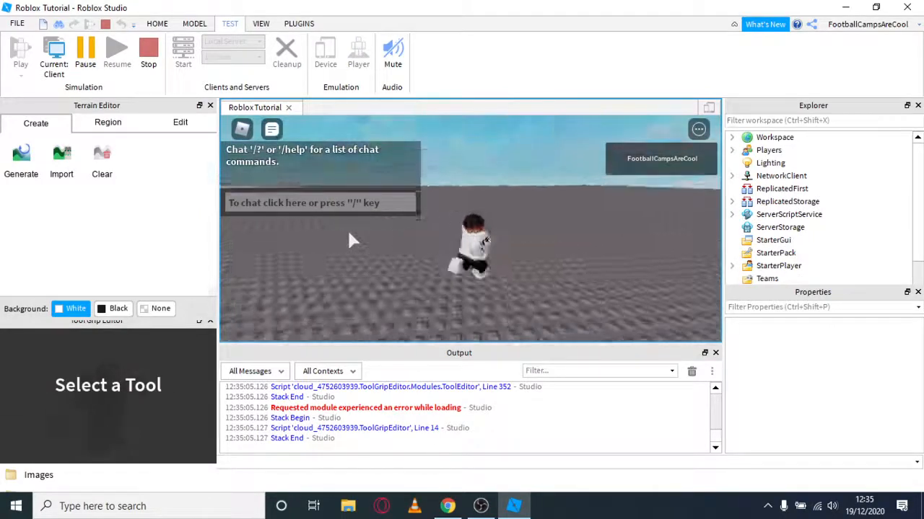
key(w)
key(w)
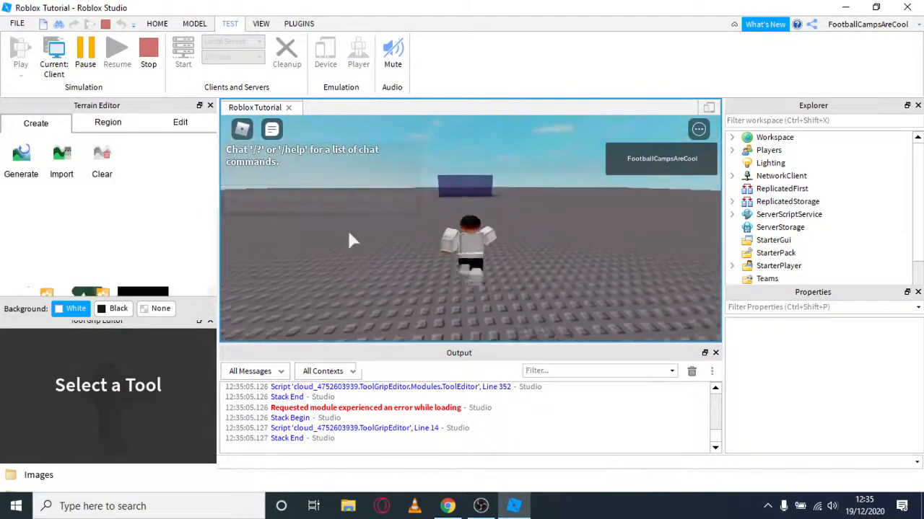
key(w)
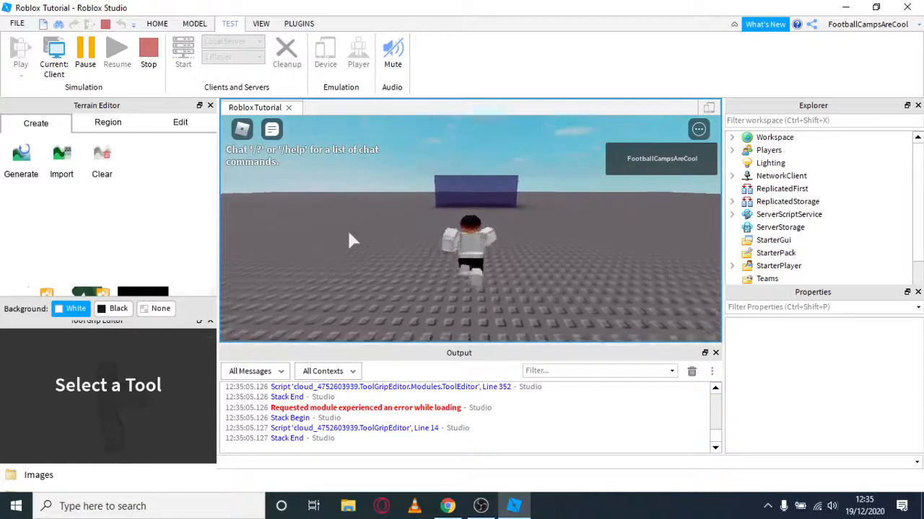
key(w)
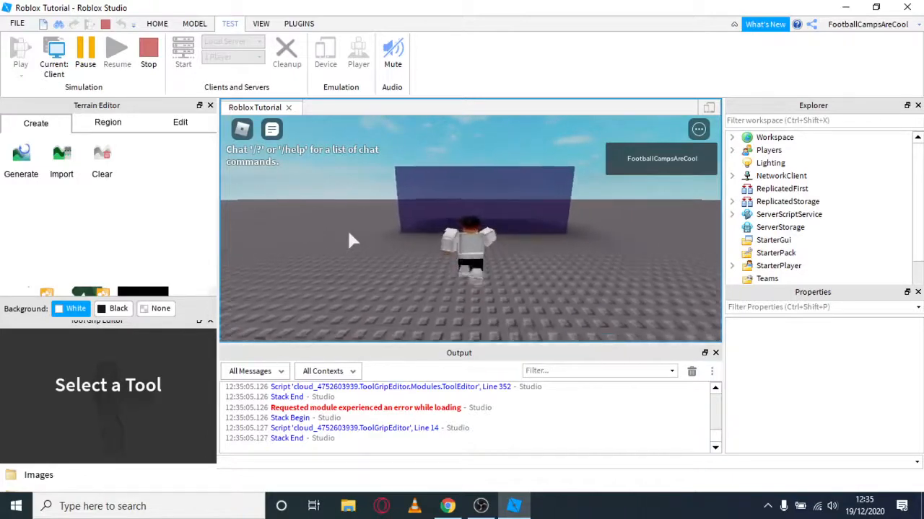
- Walk the character in and out of the non-collidable block, view it from another angle, and stop the playtest
key(w)
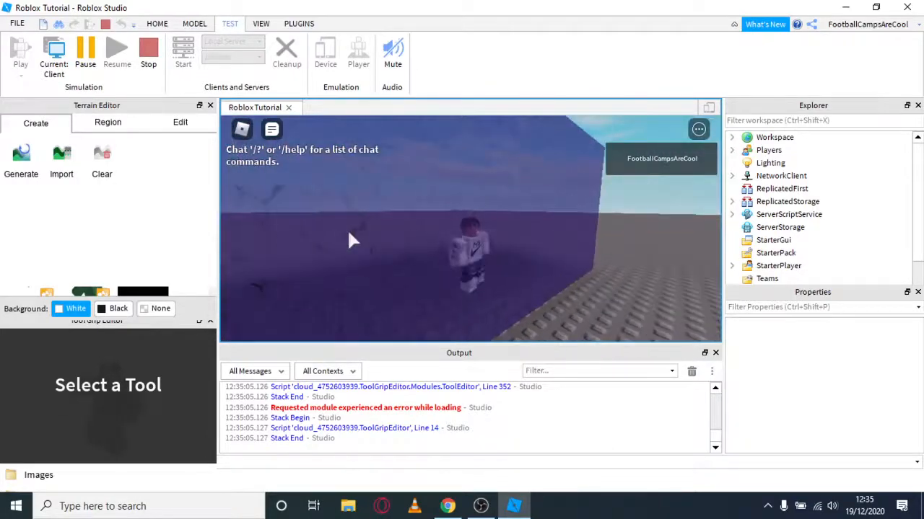
key(s)
key(s)
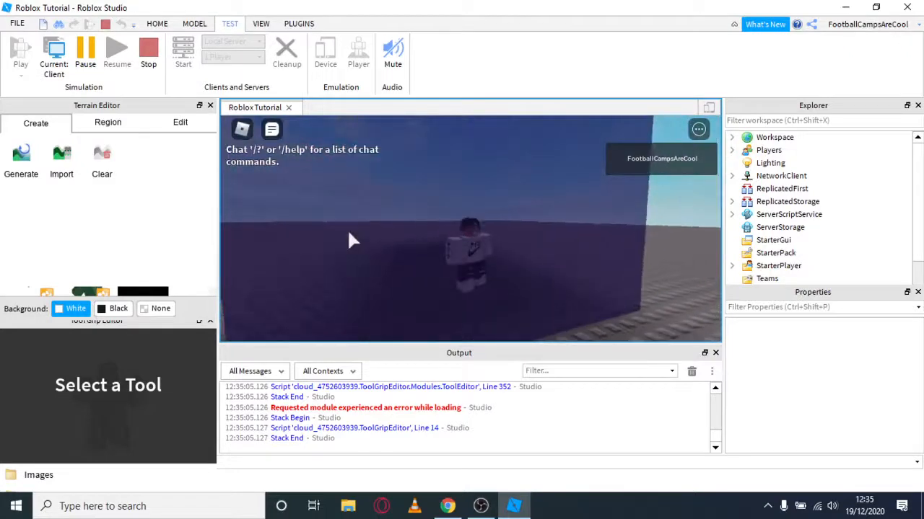
key(w)
right_drag(349, 232, 319, 172)
key(d)
key(s)
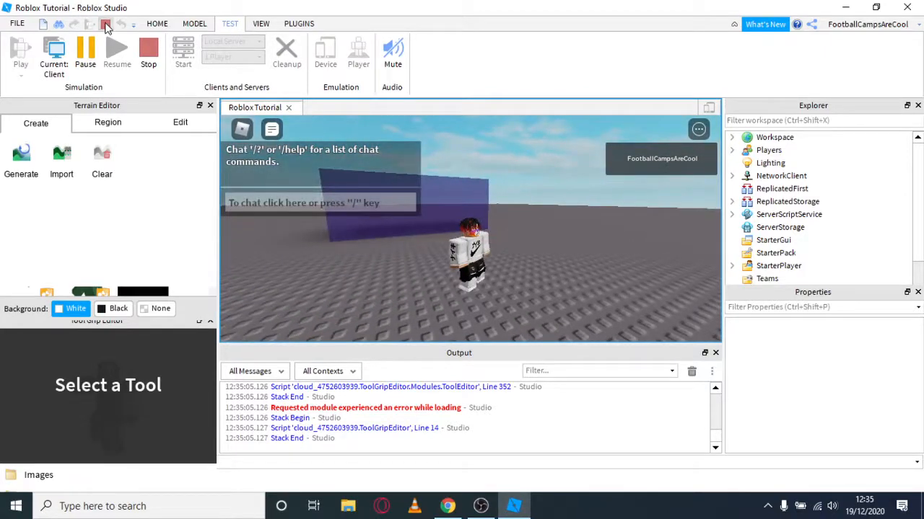
click(106, 25)
- Turn NicePart's CanCollide property back on, and check its Shape options while keeping Block
scroll(816, 375, down, 5)
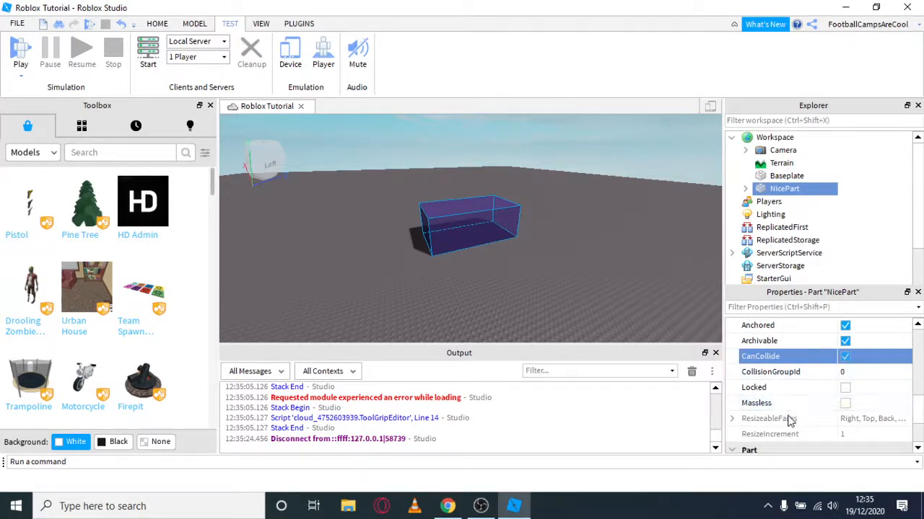
scroll(790, 419, down, 1)
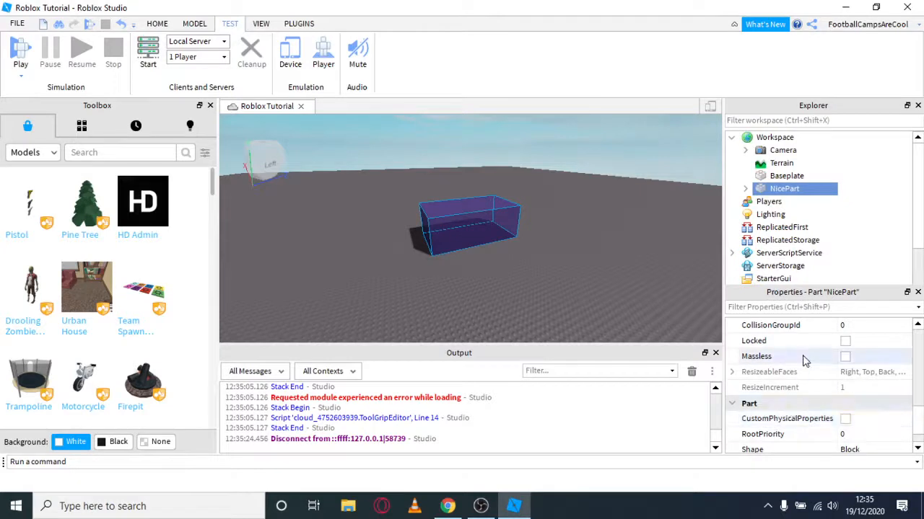
scroll(803, 358, down, 1)
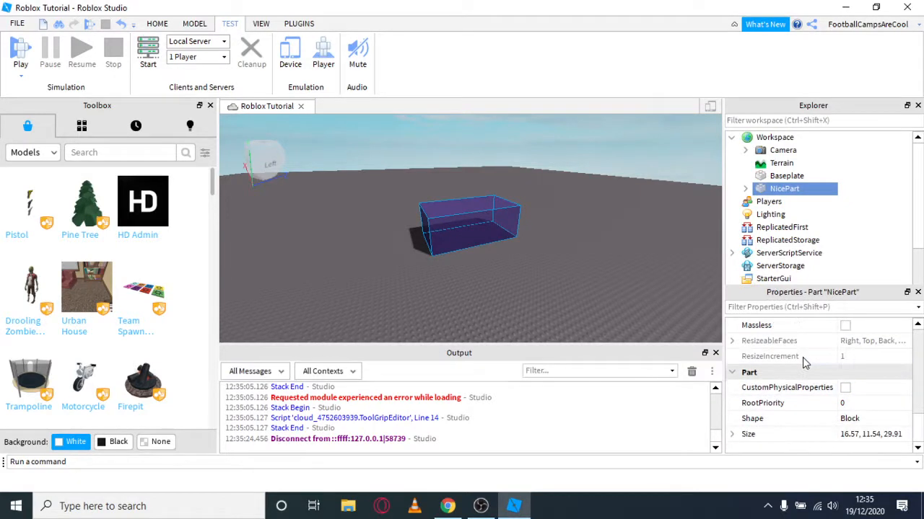
click(844, 425)
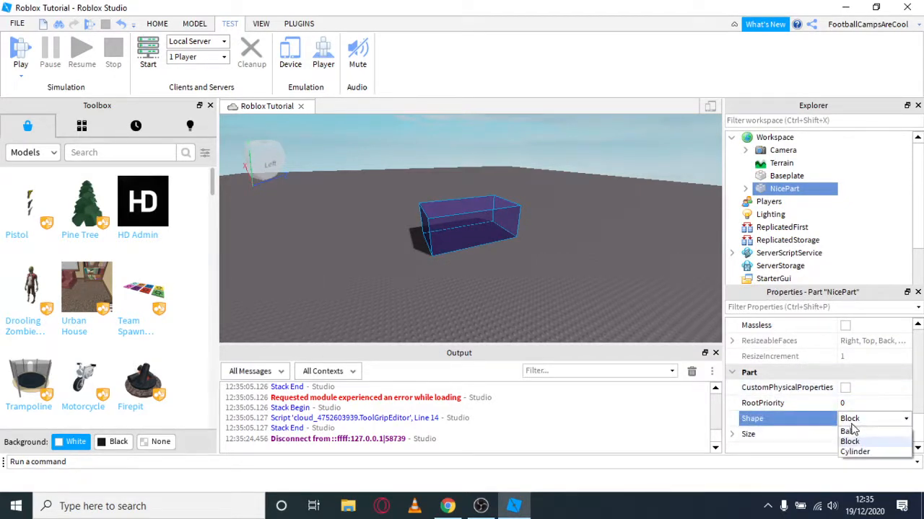
click(849, 441)
- Look for the part types that can be inserted, without adding a part
click(155, 28)
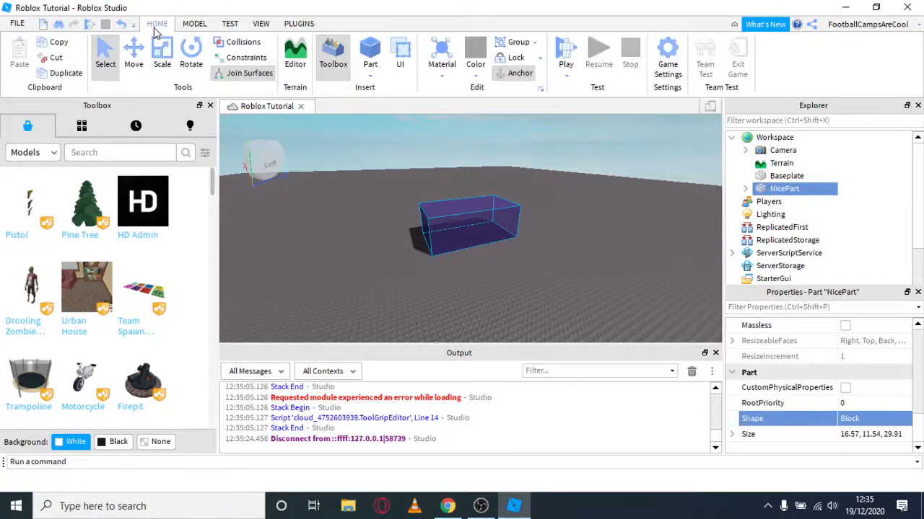
click(374, 74)
click(377, 75)
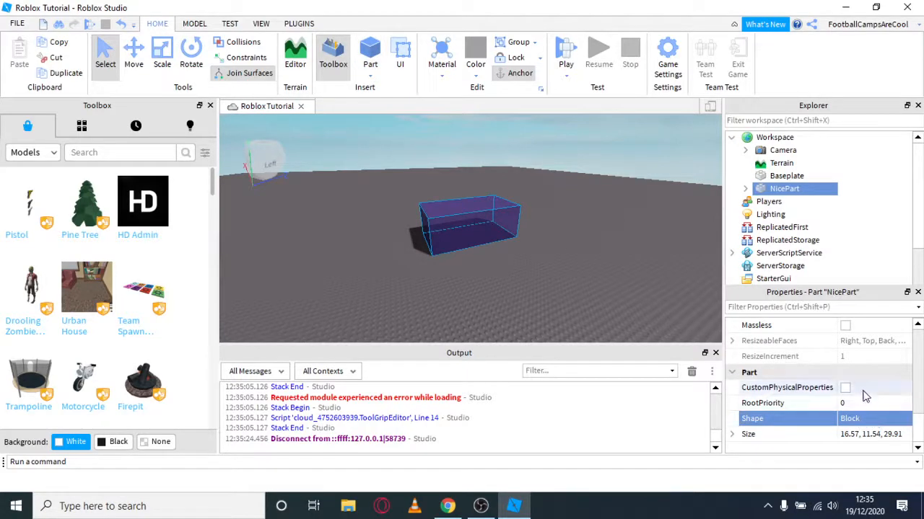
- Set the Y value of NicePart's Size to 12.54
click(863, 434)
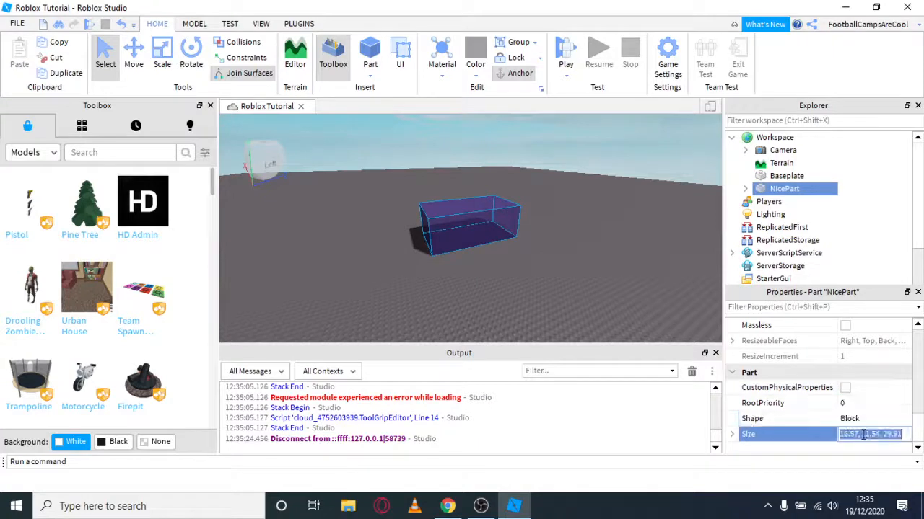
click(869, 434)
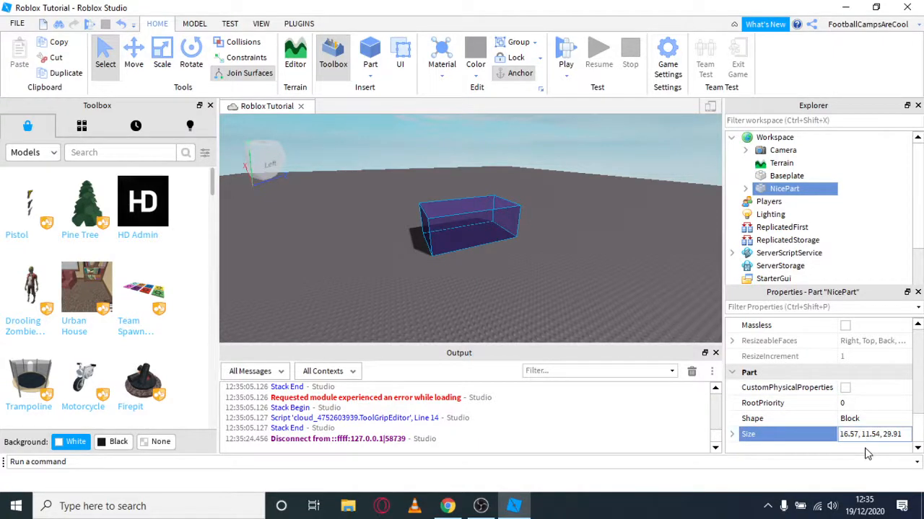
click(654, 300)
right_drag(516, 226, 517, 232)
key(w)
- Reselect NicePart and set the Z value of its Size to 60.91
click(793, 188)
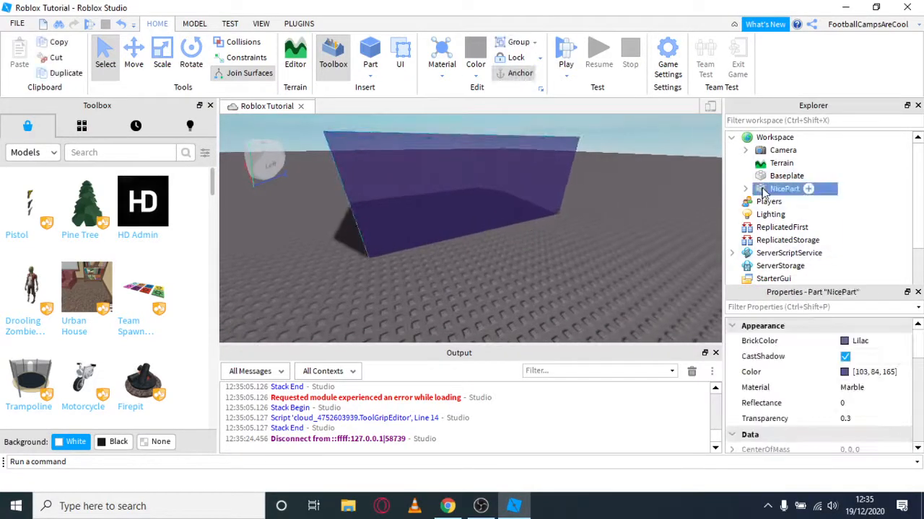
scroll(844, 433, down, 5)
scroll(844, 444, down, 3)
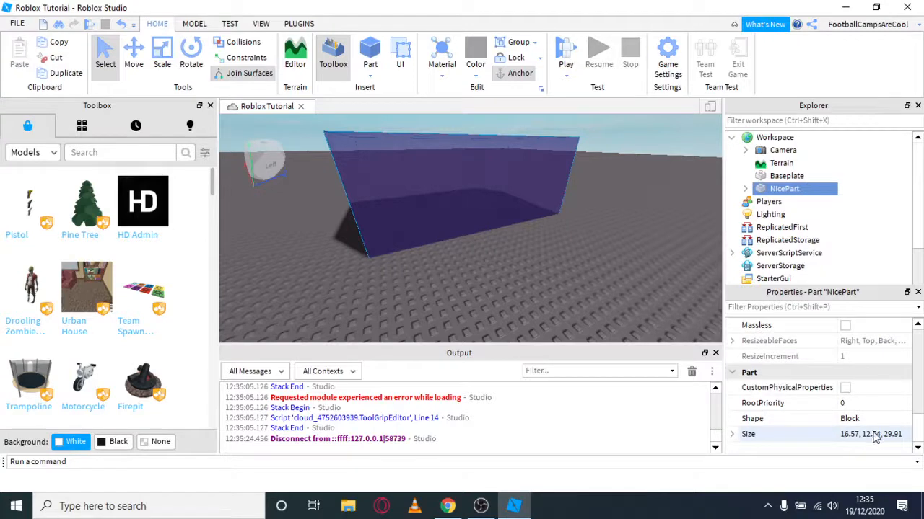
click(871, 433)
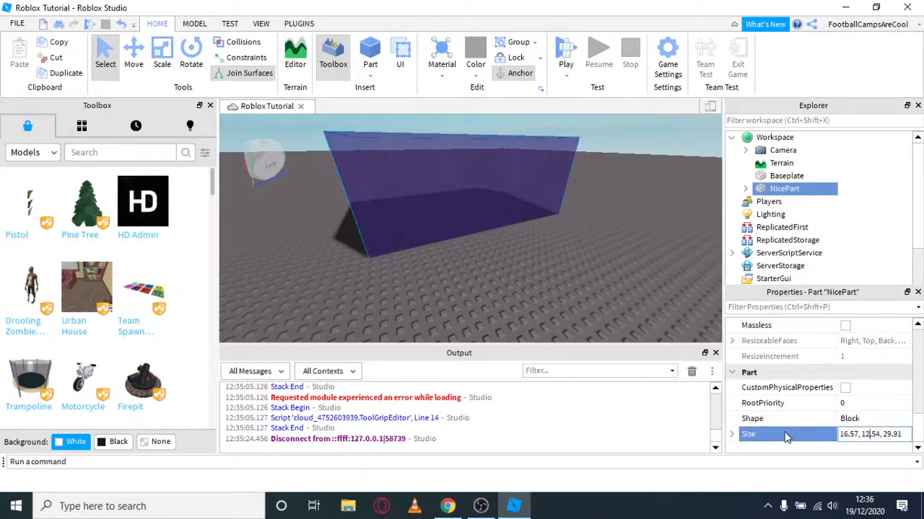
mouse_move(583, 268)
right_down()
mouse_move(570, 268)
mouse_move(583, 269)
right_up()
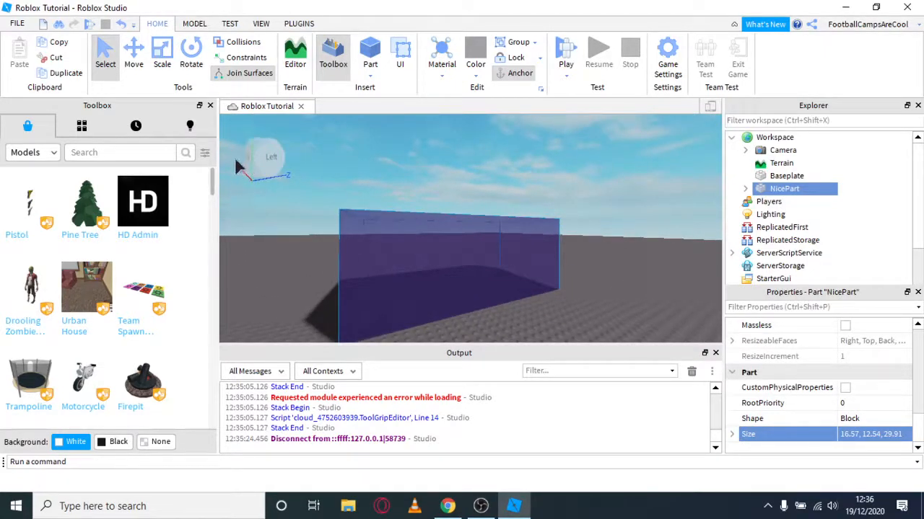
right_drag(484, 194, 484, 197)
scroll(604, 269, up, 4)
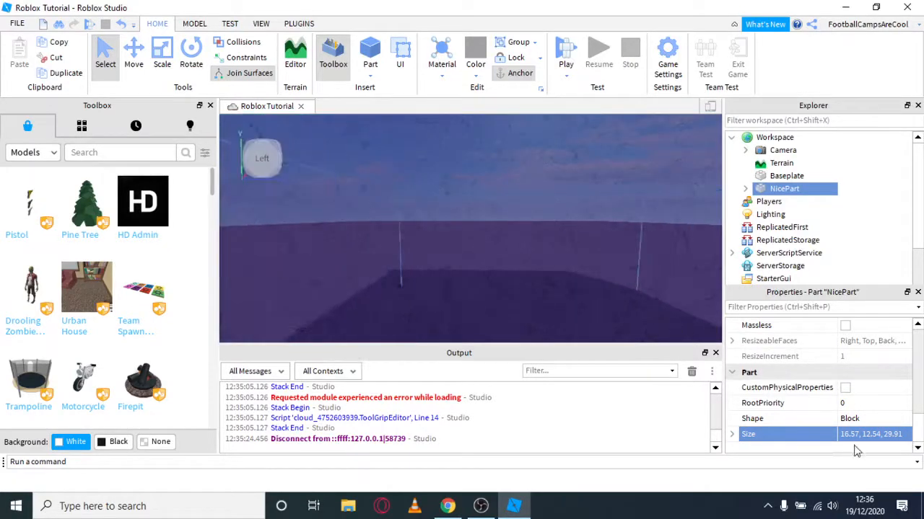
click(892, 434)
click(892, 434)
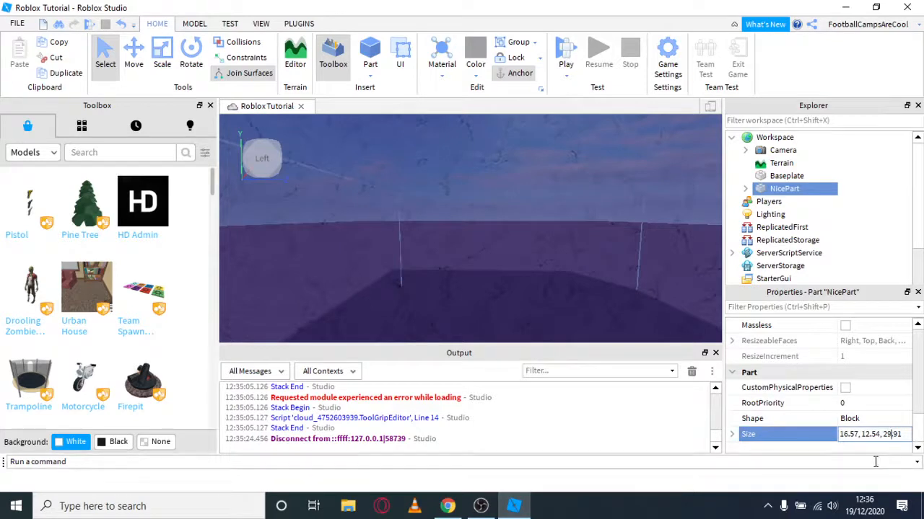
key(BackSpace)
key(BackSpace)
key(BackSpace)
text(60)
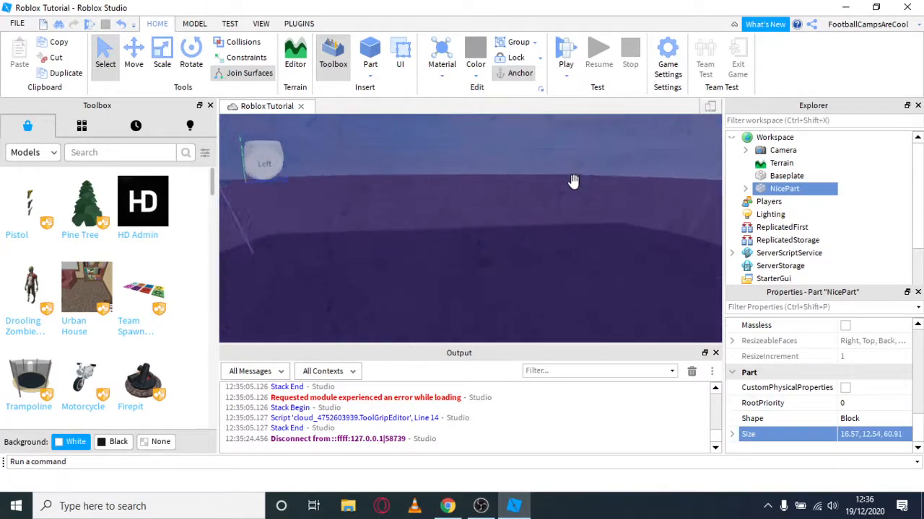
key(Return)
scroll(572, 181, down, 5)
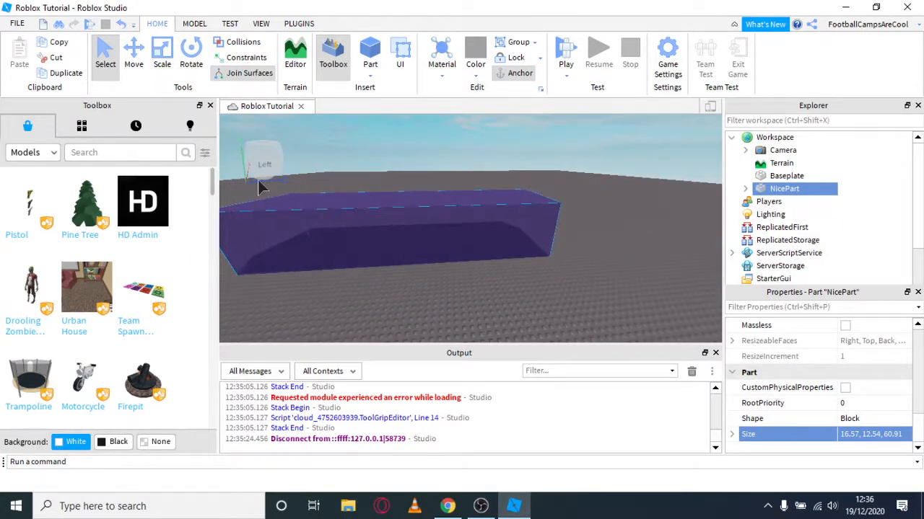
- Set the X value of NicePart's Size to 18.57
mouse_move(414, 241)
right_down()
mouse_move(412, 233)
mouse_move(413, 244)
right_up()
click(845, 435)
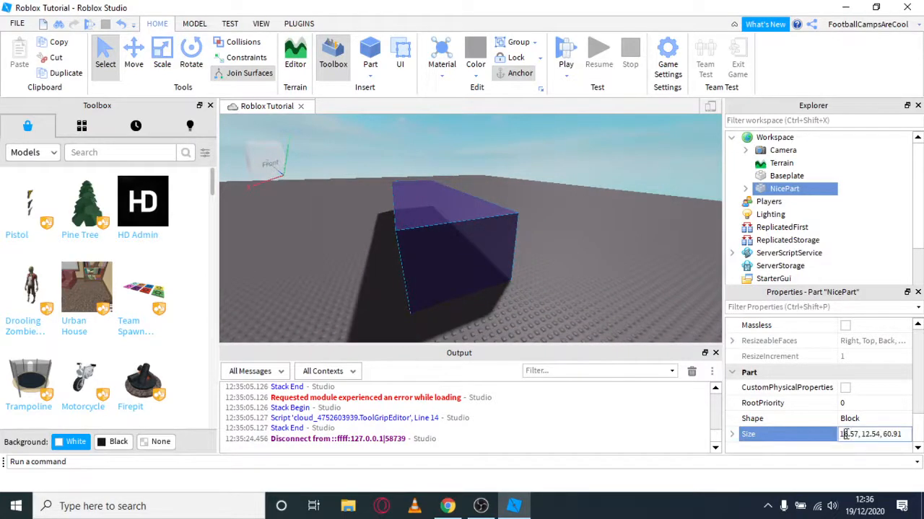
key(BackSpace)
click(701, 270)
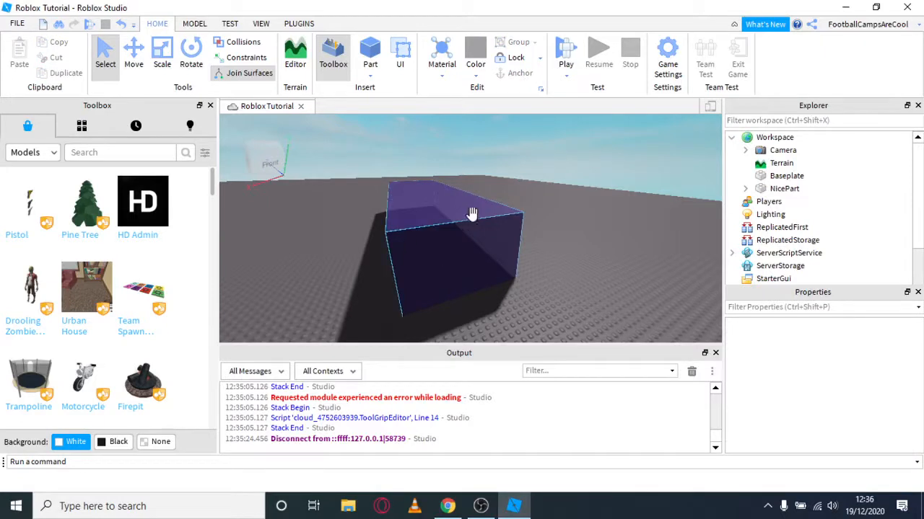
- Reselect NicePart and change the whole-number part of its Y size to 30
click(784, 188)
scroll(852, 411, down, 5)
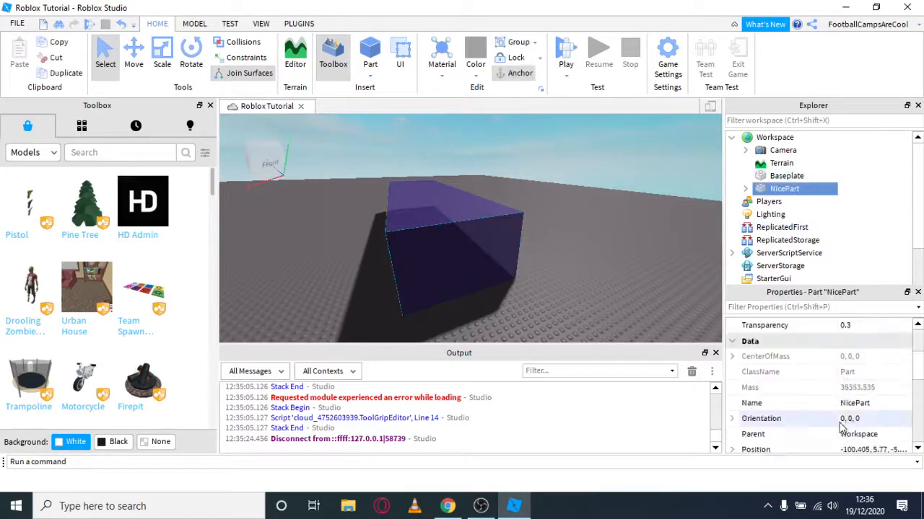
scroll(859, 400, down, 5)
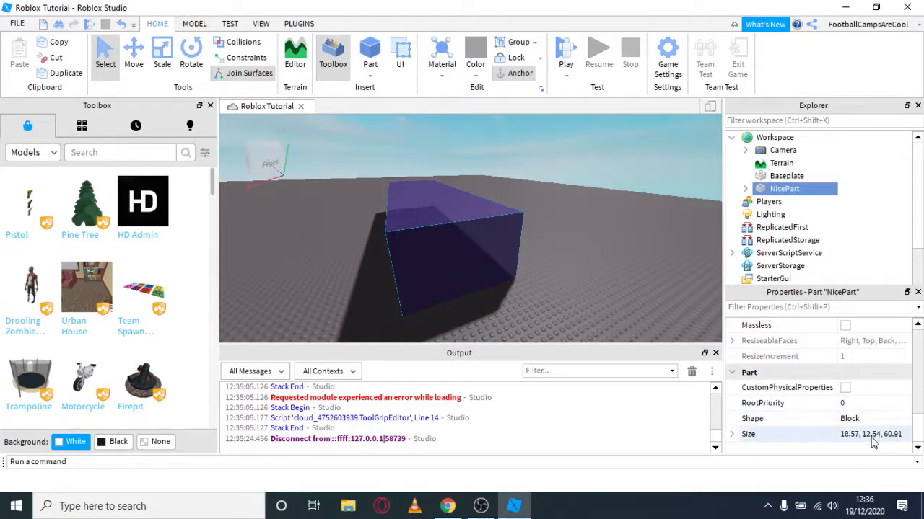
click(871, 433)
click(870, 434)
key(BackSpace)
key(BackSpace)
key(BackSpace)
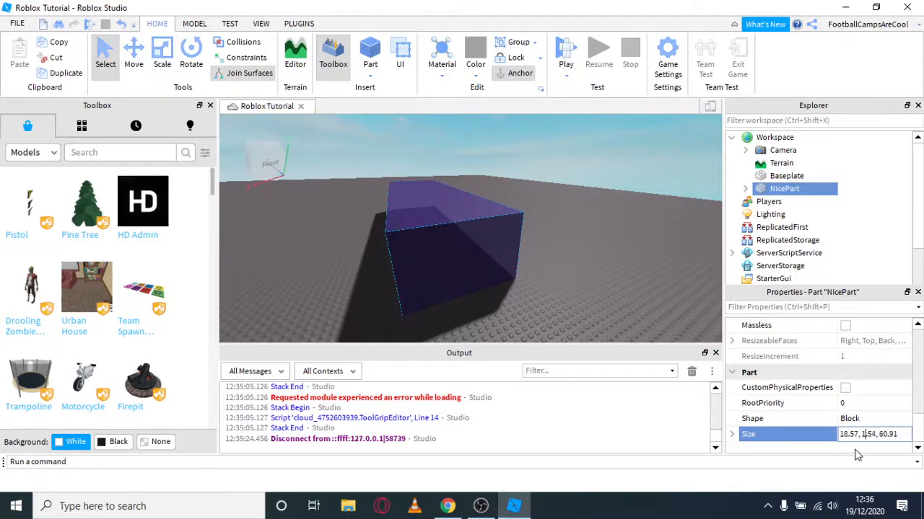
text(30)
click(665, 301)
- Examine the resized NicePart block from another side and up close
key(s)
right_drag(665, 301, 605, 286)
key(a)
key(w)
key(s)
key(w)
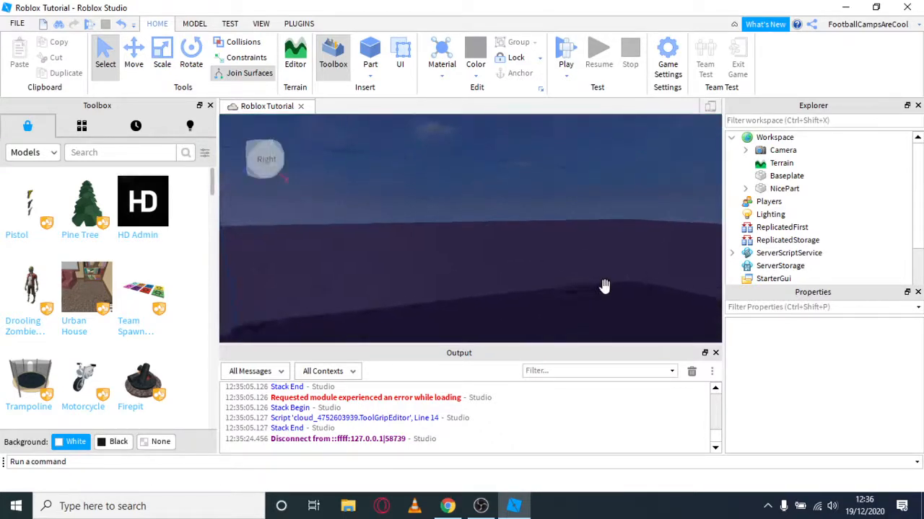
- Select NicePart in the scene and look through its properties
key(s)
click(479, 229)
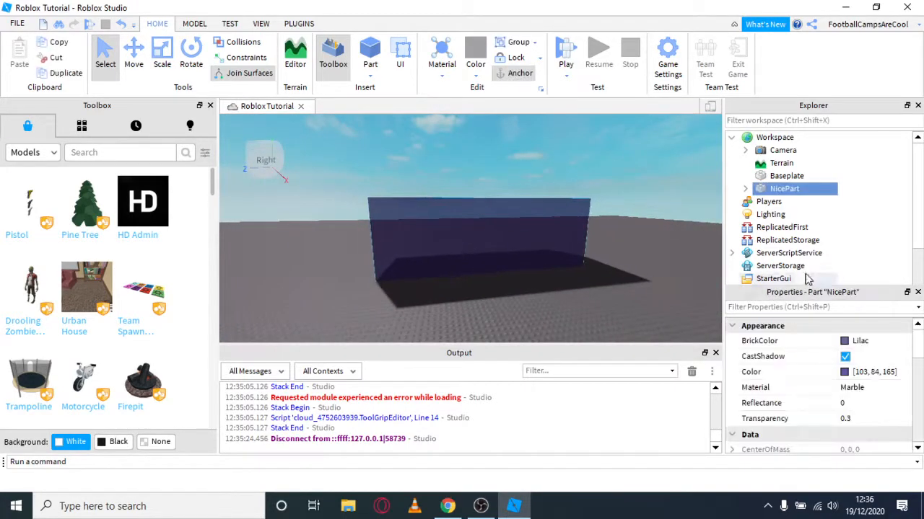
click(163, 57)
click(104, 54)
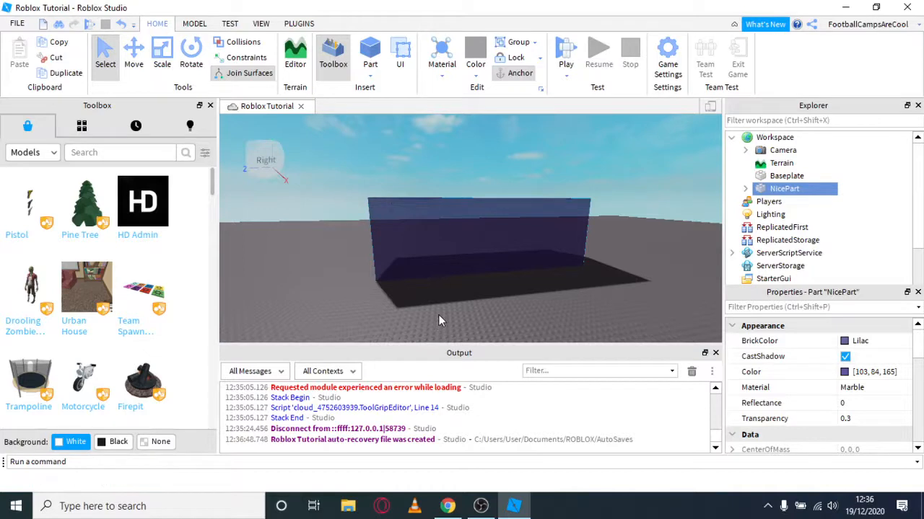
right_drag(454, 288, 454, 288)
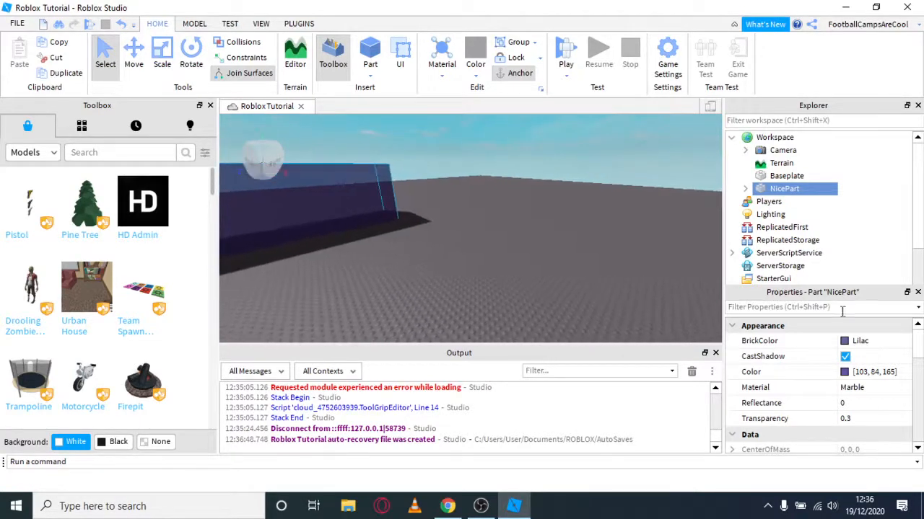
scroll(811, 376, down, 7)
scroll(811, 377, up, 7)
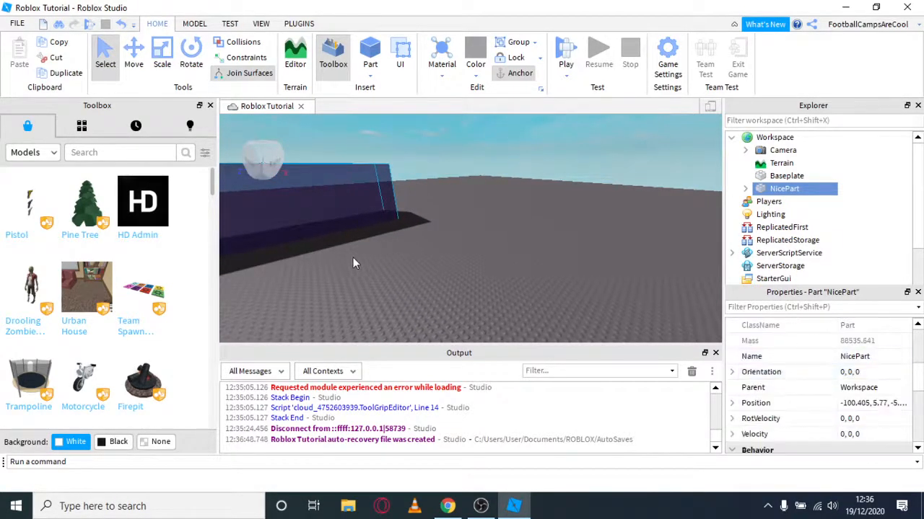
- Examine the selected NicePart block from several sides and distances
right_drag(515, 264, 549, 272)
key(d)
key(w)
key(s)
key(w)
key(s)
key(d)
key(w)
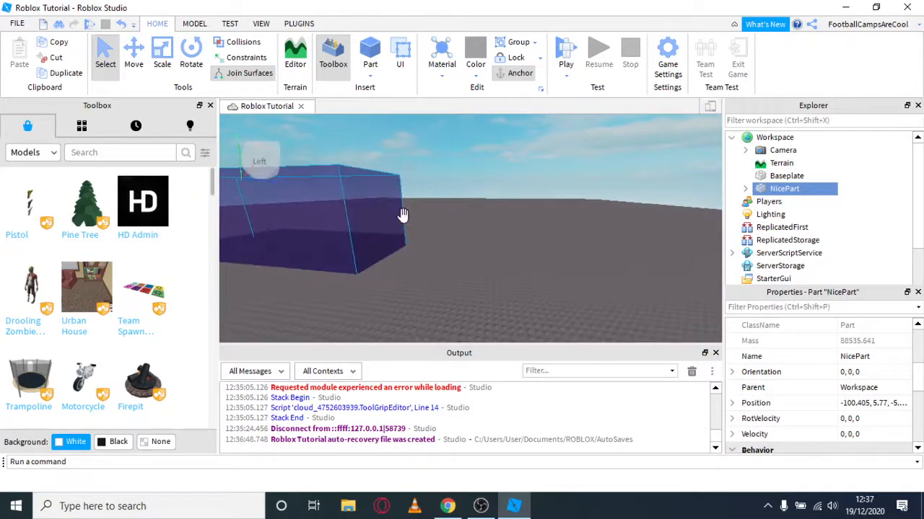
key(s)
right_drag(492, 254, 492, 254)
key(d)
key(w)
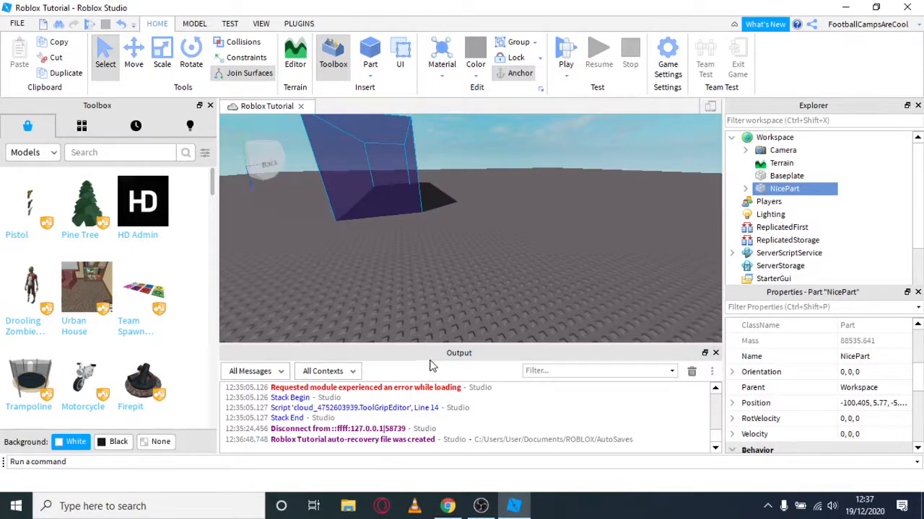
- Close the Output window and frame NicePart in the enlarged scene view
click(715, 353)
key(f)
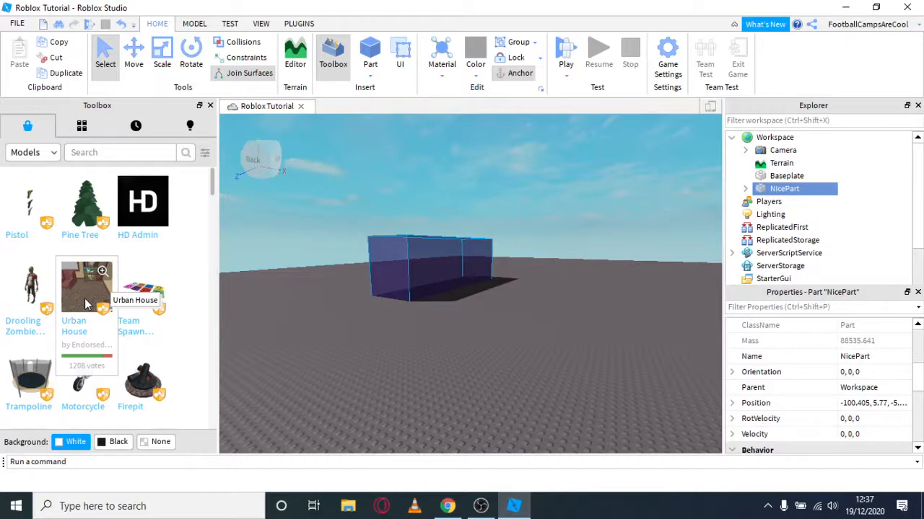
- Search the model library for "Car", insert the Lamborghini Car and bring it into view beside NicePart
click(131, 154)
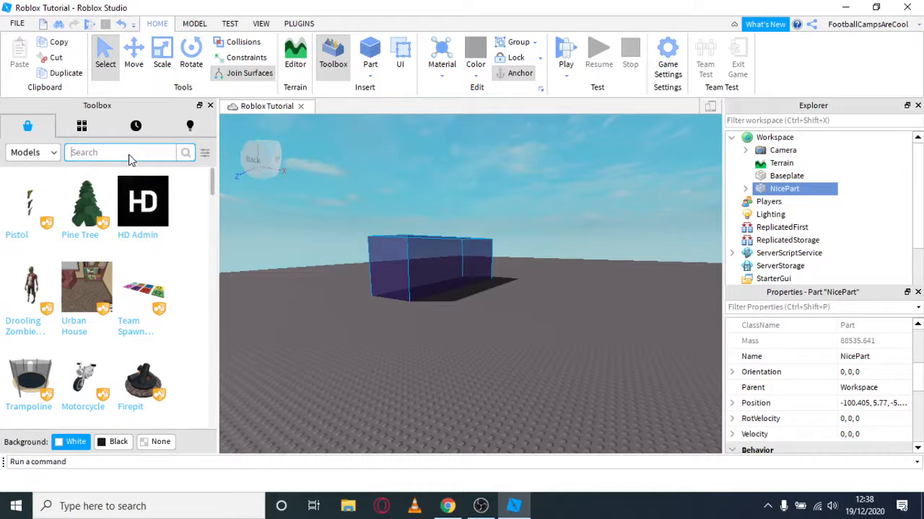
text(Car)
key(Return)
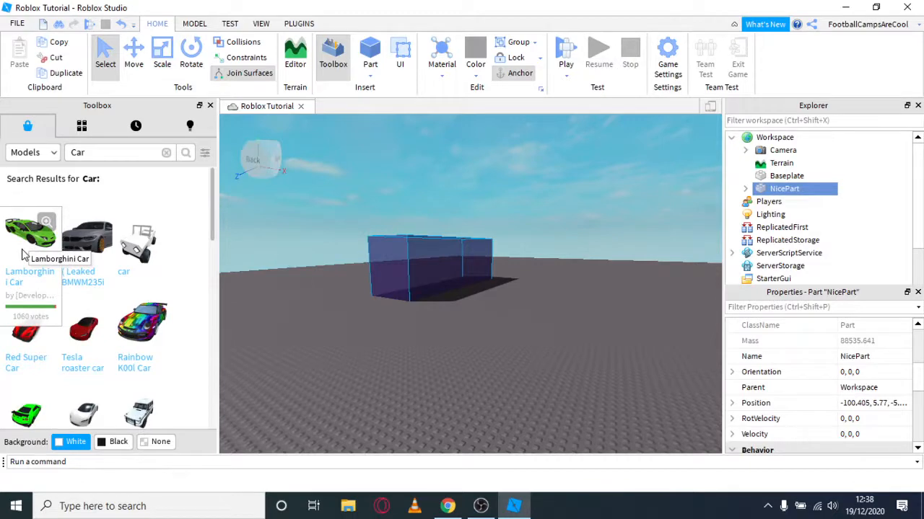
click(28, 232)
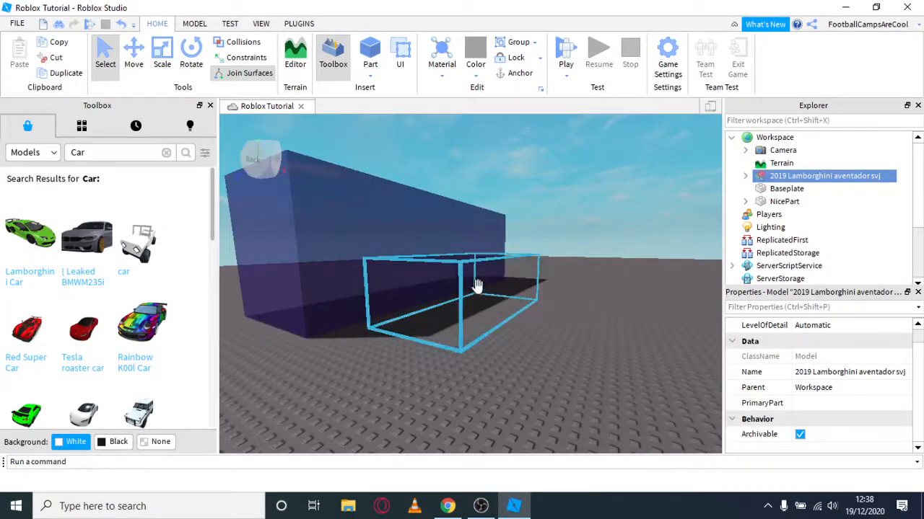
key(f)
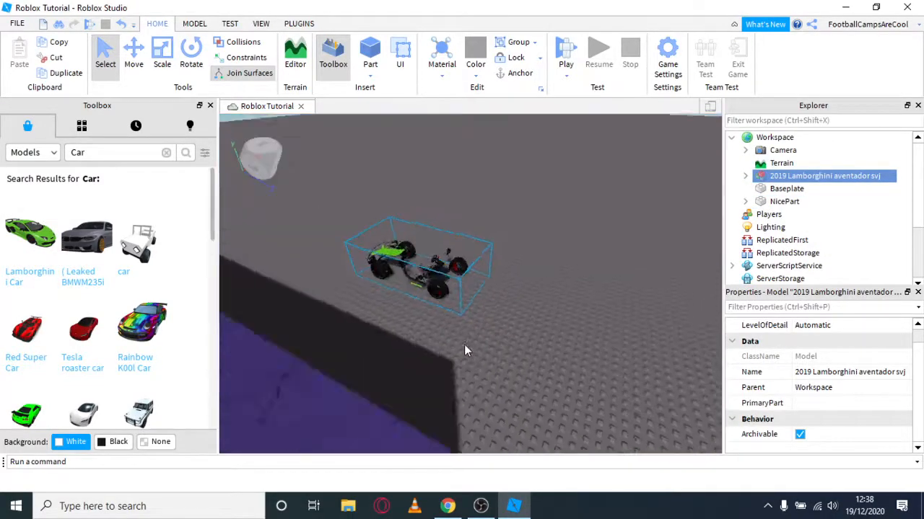
right_drag(484, 344, 476, 347)
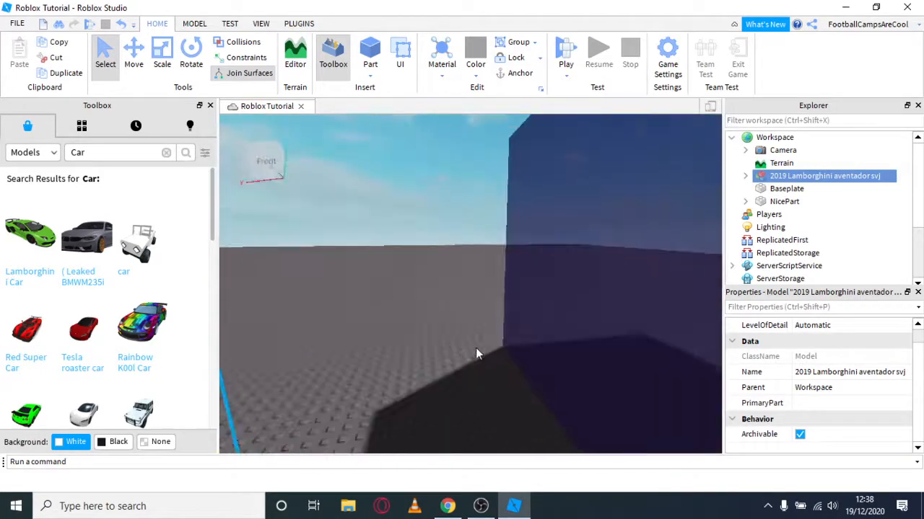
scroll(459, 349, down, 3)
right_drag(458, 385, 488, 332)
scroll(487, 329, up, 3)
scroll(487, 330, down, 3)
- Examine the Lamborghini model's hierarchy, including the contents of its Wheels, Misc and Body groups
click(745, 176)
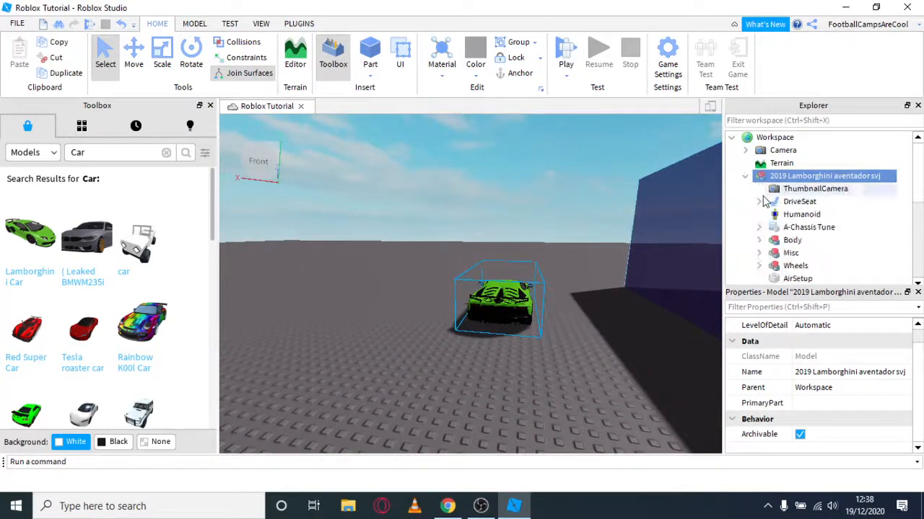
scroll(757, 206, down, 3)
scroll(758, 206, up, 2)
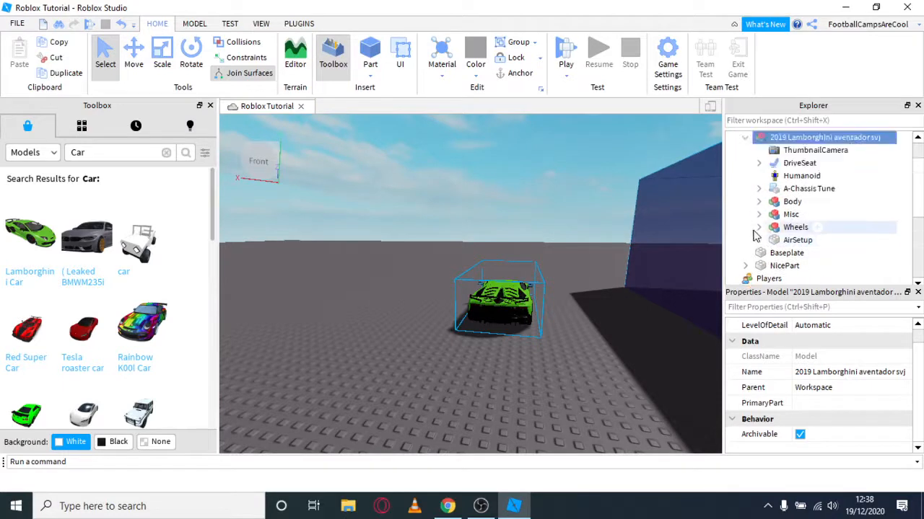
click(758, 228)
click(759, 229)
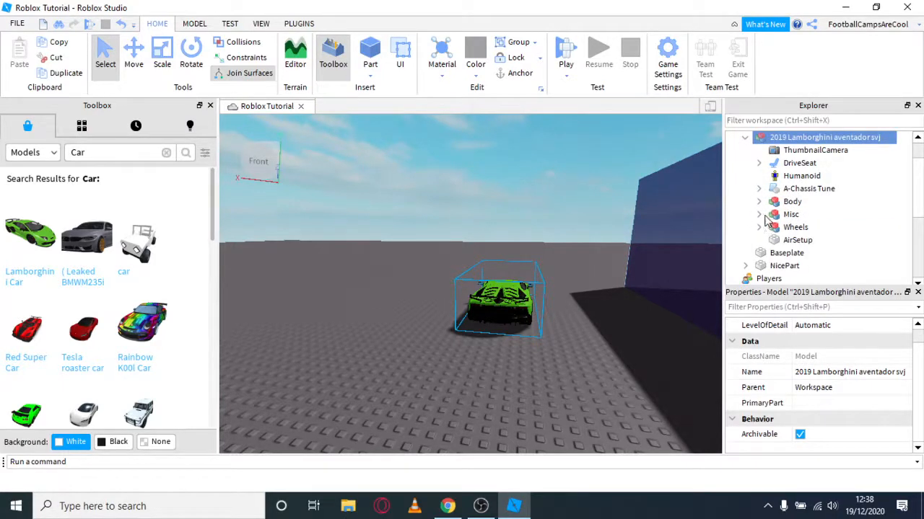
click(758, 215)
scroll(759, 223, down, 2)
scroll(761, 220, up, 2)
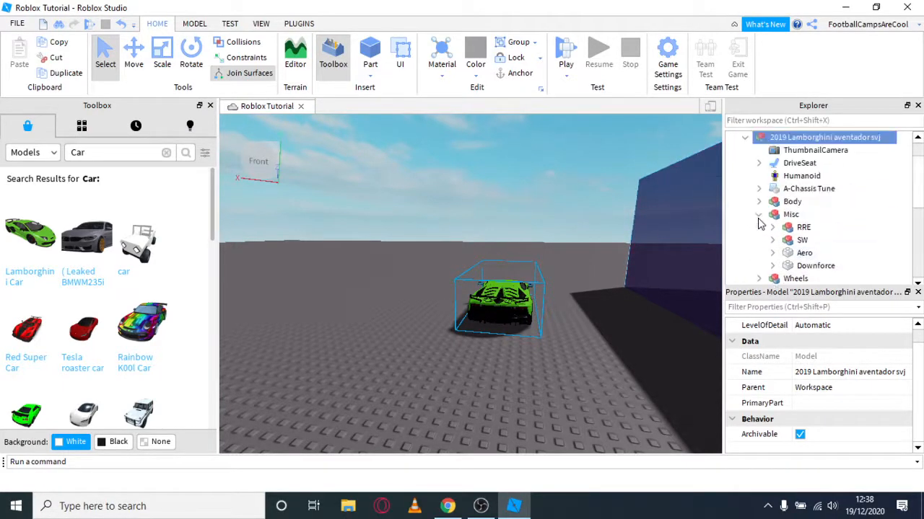
click(759, 214)
click(759, 202)
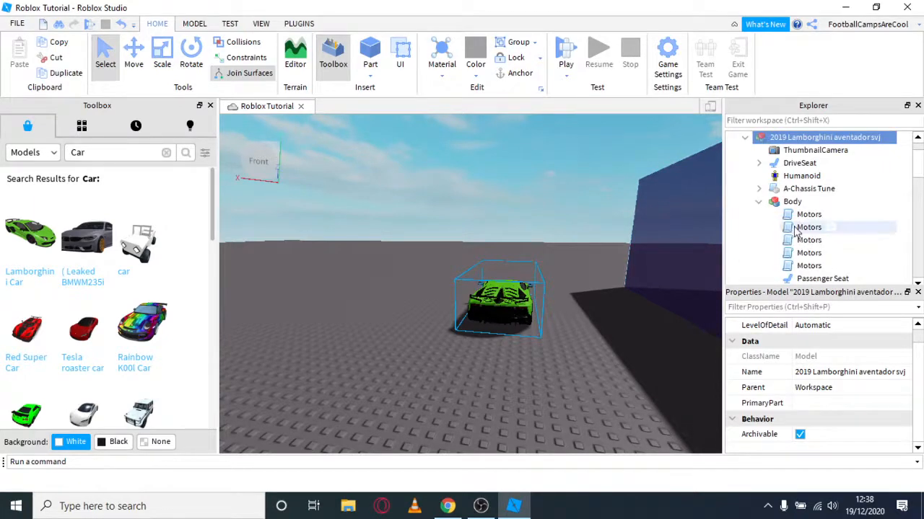
scroll(794, 233, down, 3)
scroll(794, 216, up, 2)
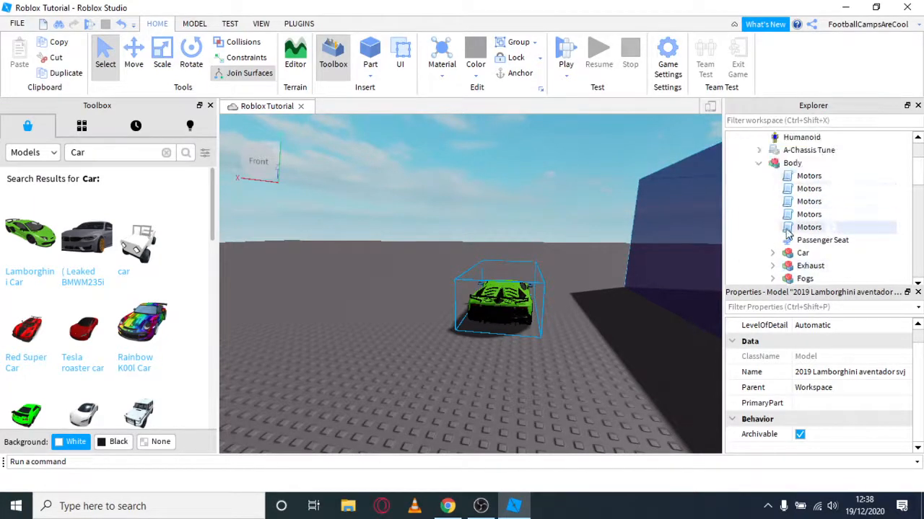
click(758, 163)
scroll(769, 186, up, 1)
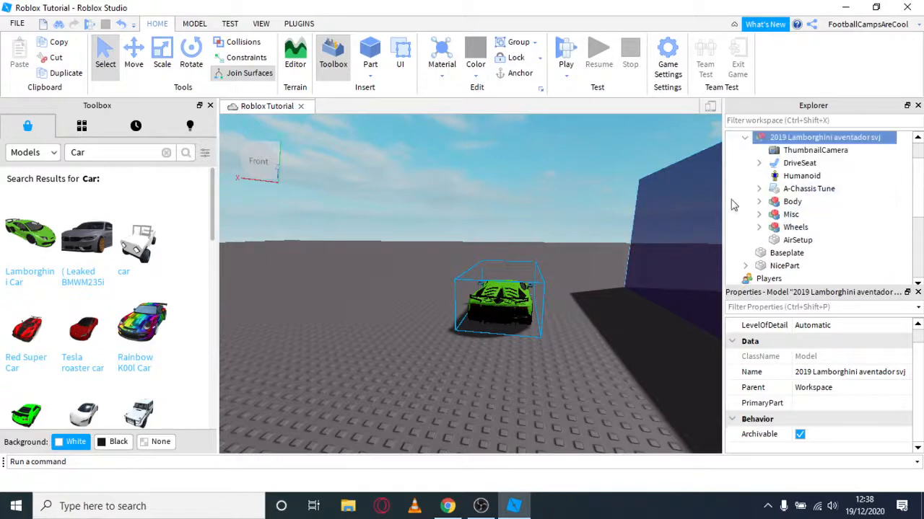
- Delete the Lamborghini model from the Workspace
key(Delete)
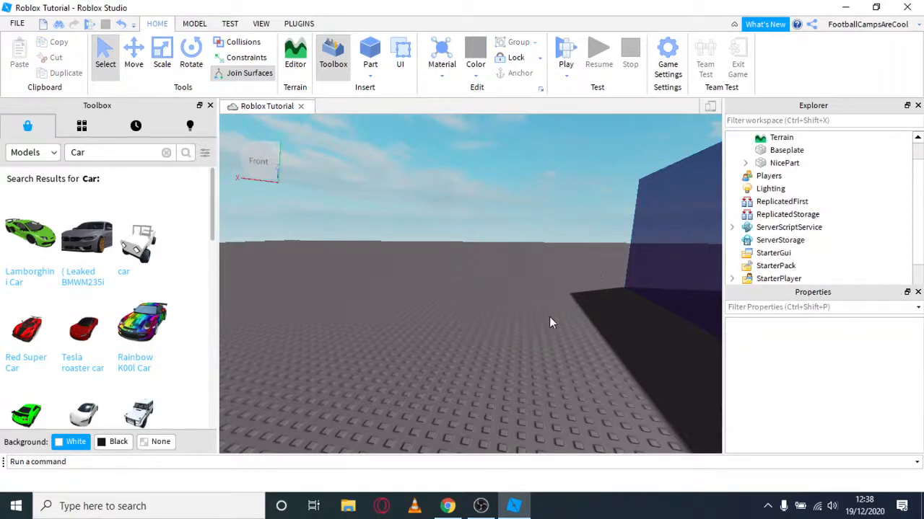
right_drag(549, 317, 543, 318)
scroll(544, 317, up, 2)
middle_drag(543, 317, 498, 313)
scroll(498, 313, down, 5)
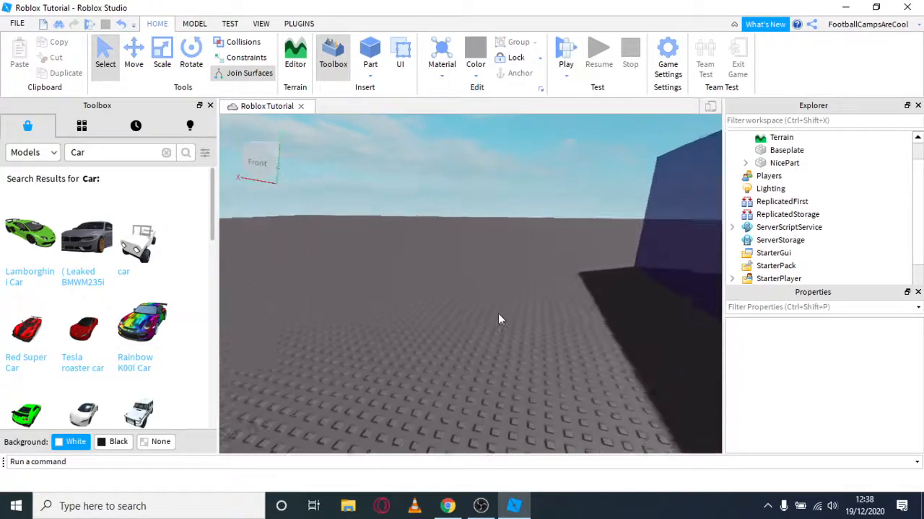
right_drag(498, 313, 496, 311)
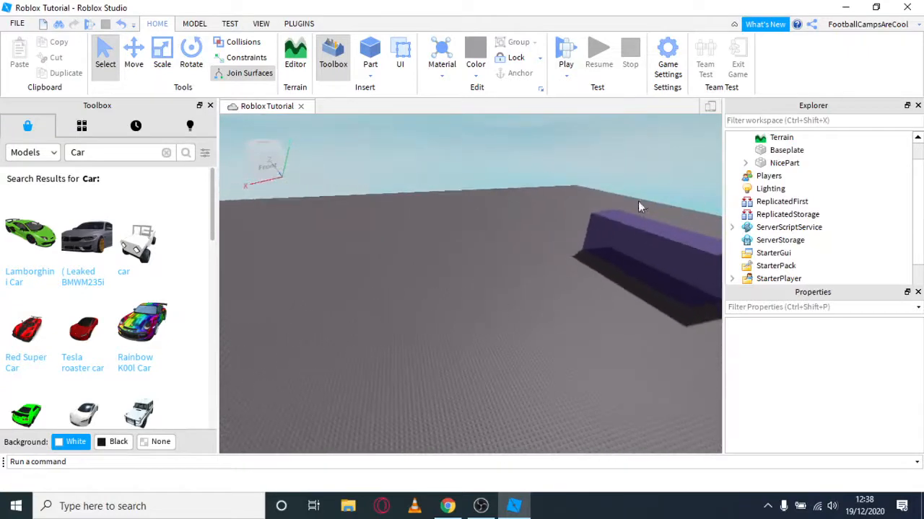
key(a)
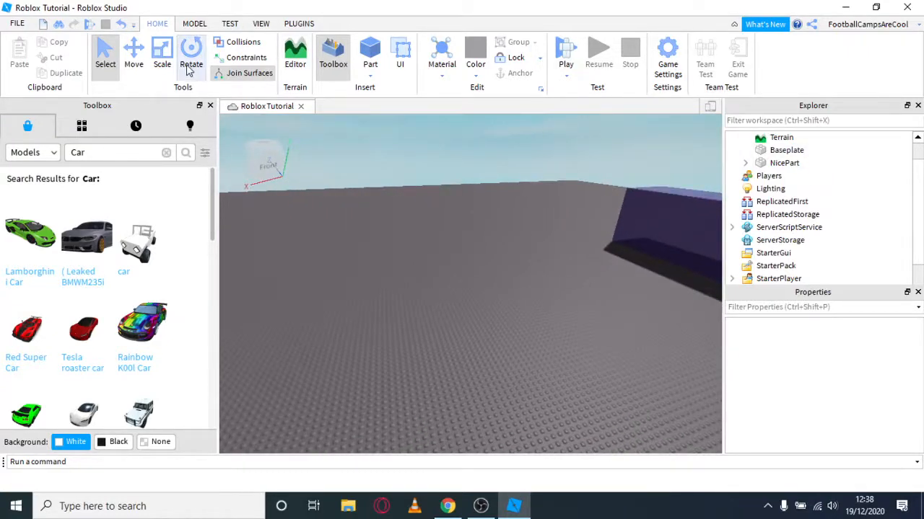
- Insert a default block part on the baseplate, view it up close and delete it again
click(375, 49)
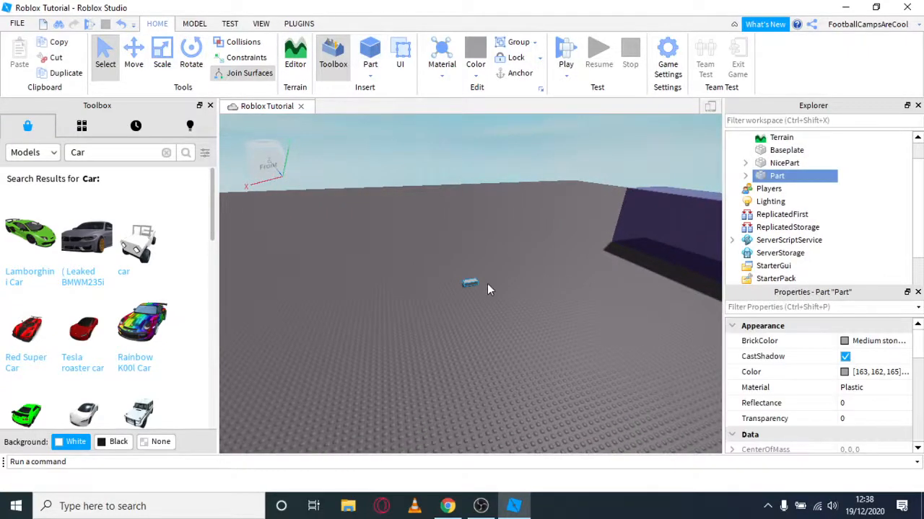
right_drag(487, 283, 486, 278)
scroll(486, 278, up, 3)
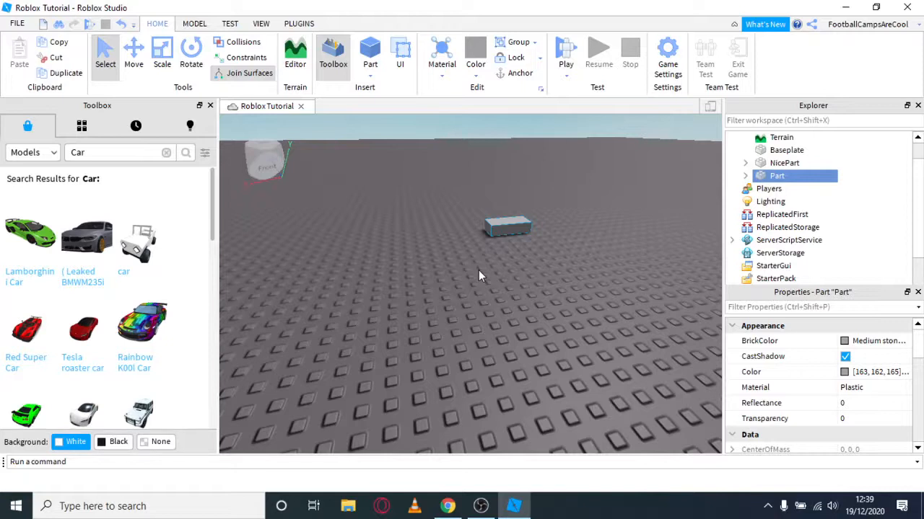
right_drag(495, 262, 629, 211)
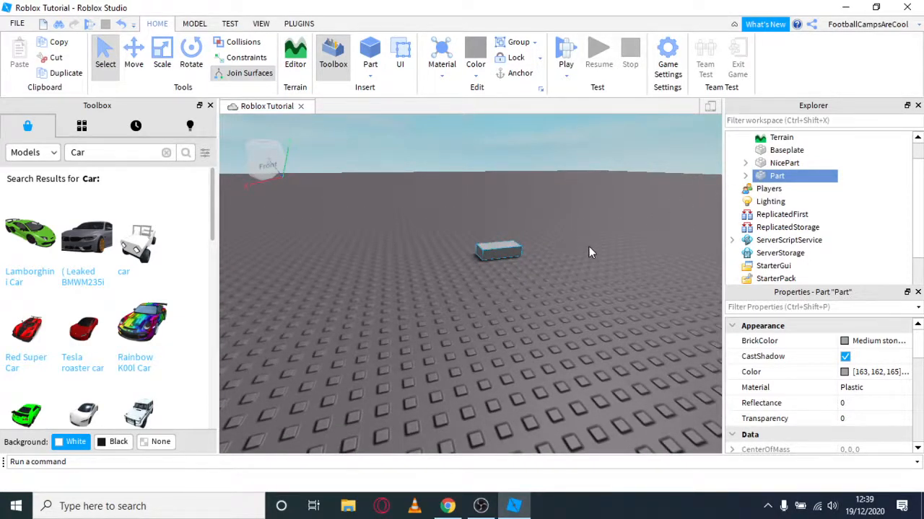
key(Delete)
right_drag(553, 235, 539, 242)
key(s)
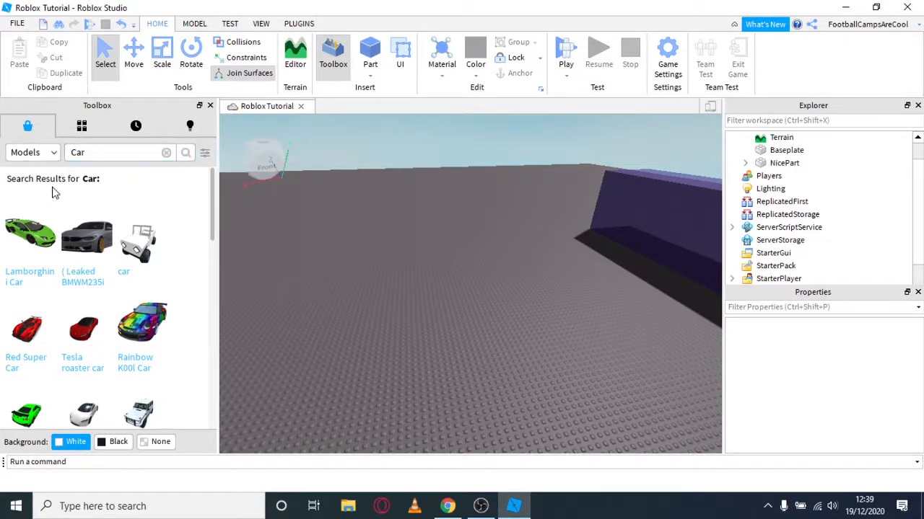
- Look over the asset types offered in the model library, keeping Models as the category
click(29, 153)
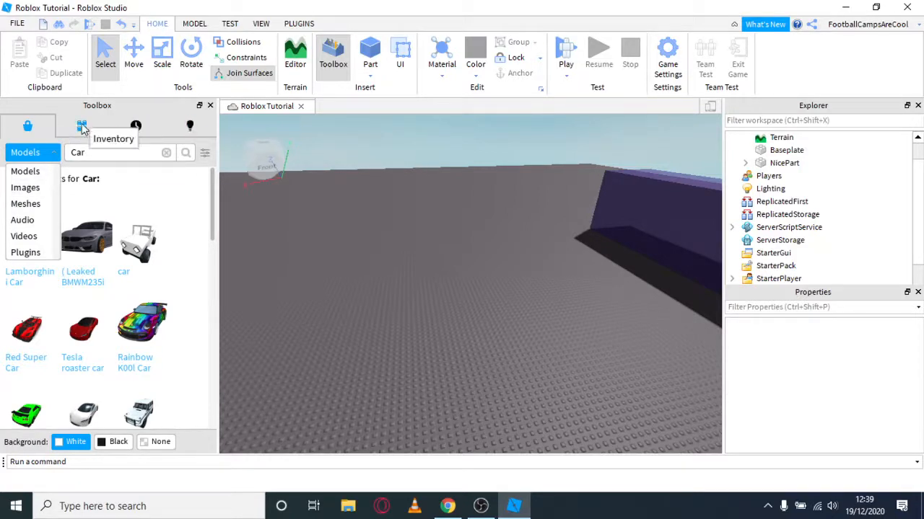
click(49, 157)
mouse_move(111, 229)
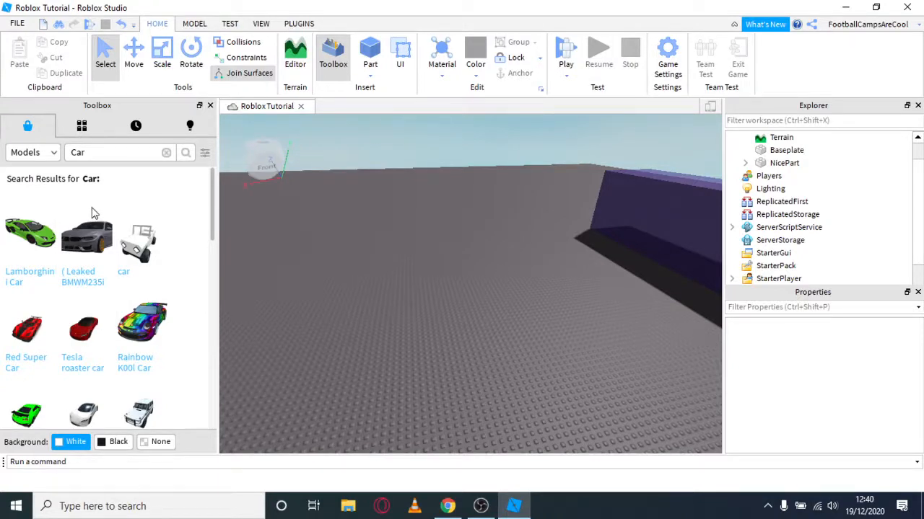
- Open the inventory, look over its asset categories and browse through the My Models collection
click(89, 132)
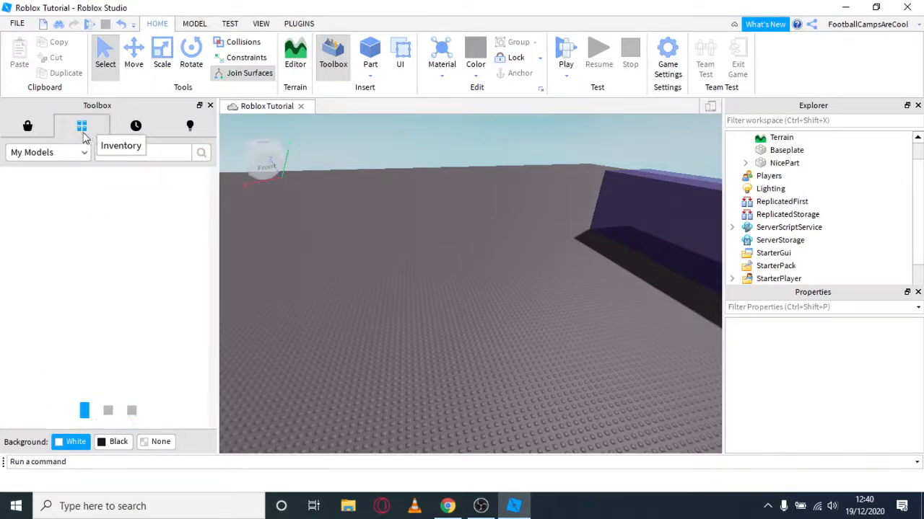
click(61, 154)
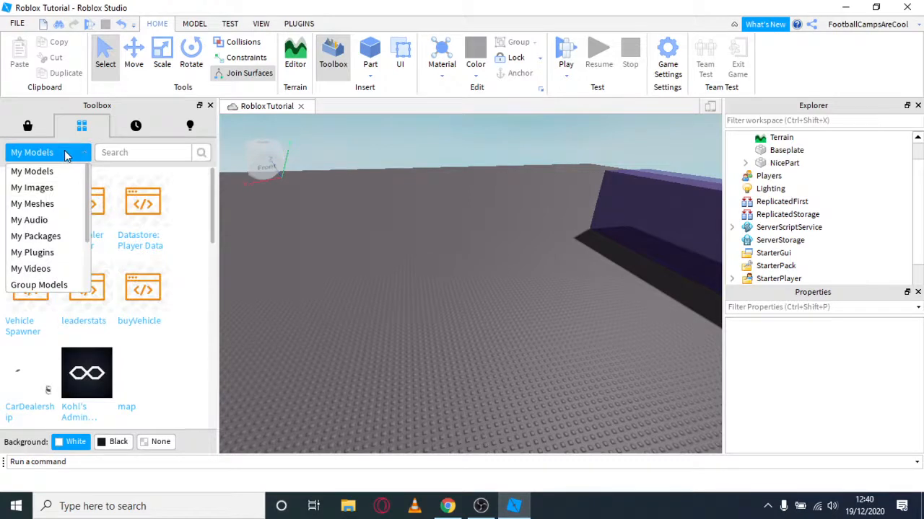
click(194, 194)
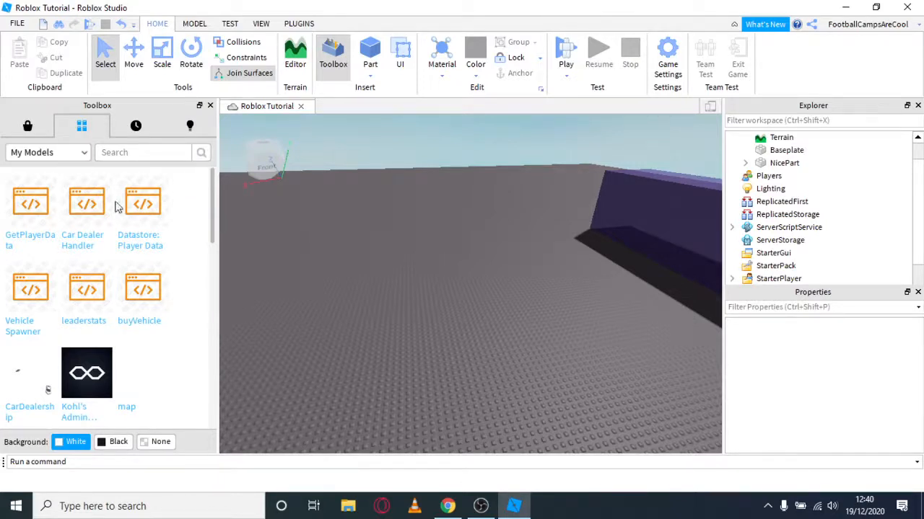
scroll(179, 276, down, 8)
scroll(176, 279, down, 5)
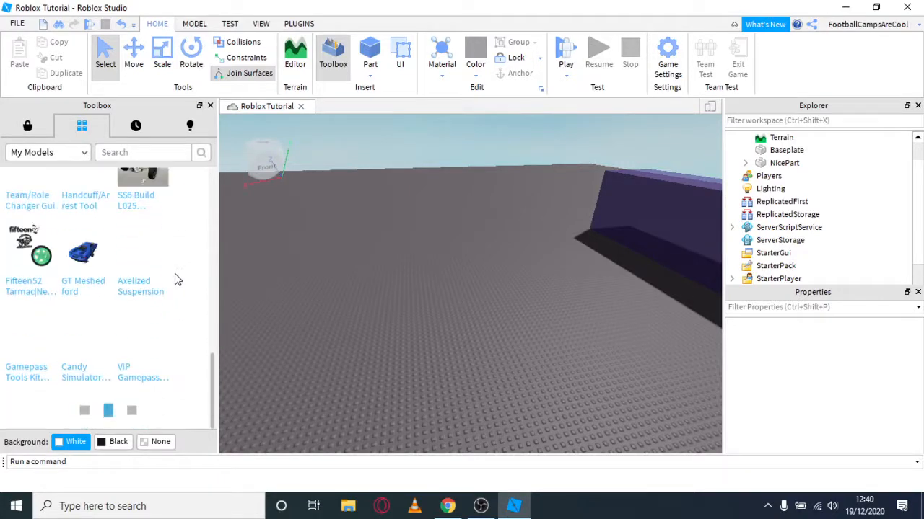
scroll(87, 343, down, 6)
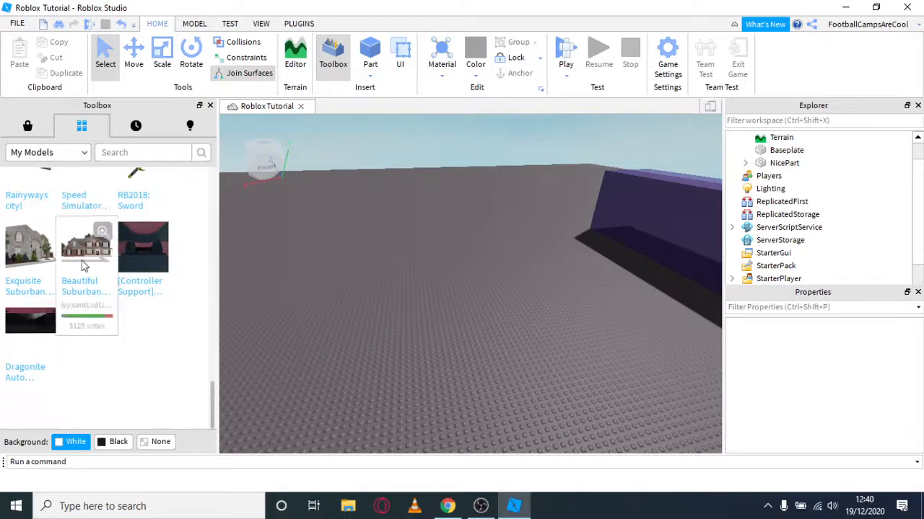
scroll(124, 267, up, 2)
scroll(87, 278, up, 3)
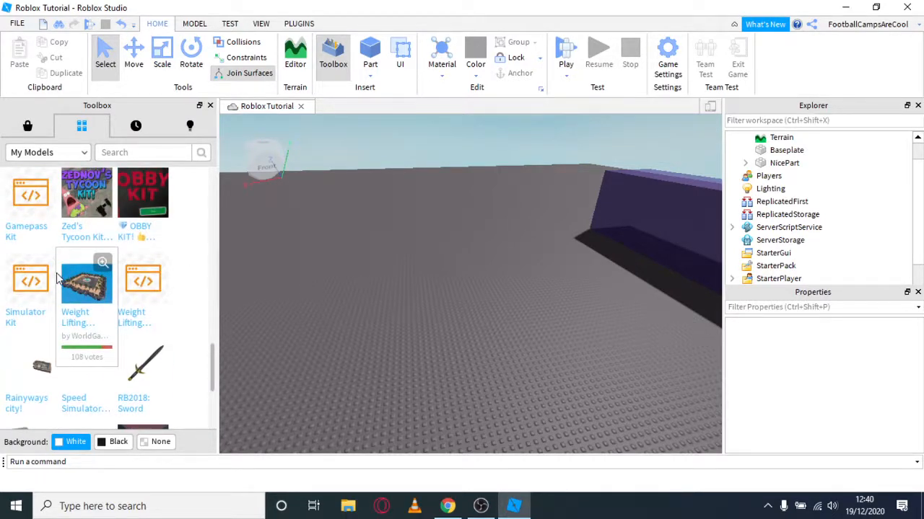
scroll(87, 274, up, 10)
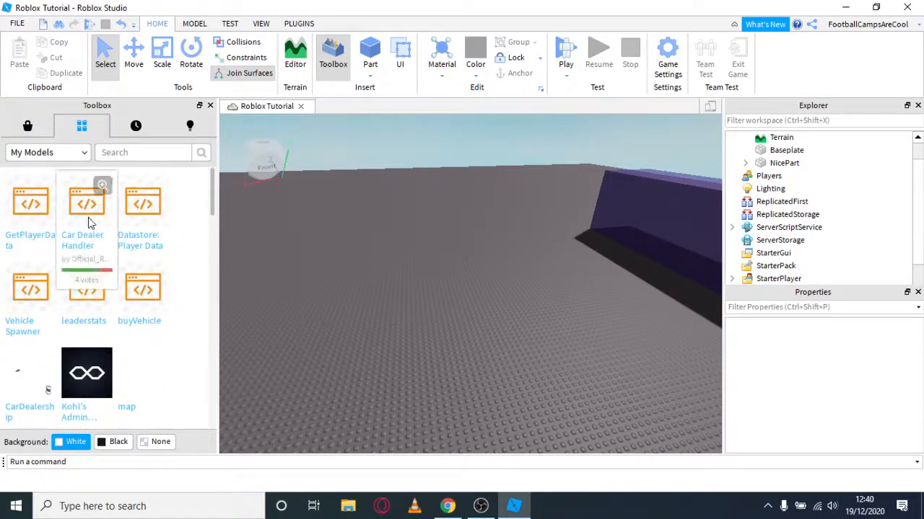
- Choose My Models again as the inventory category and switch to the recently used models
click(51, 151)
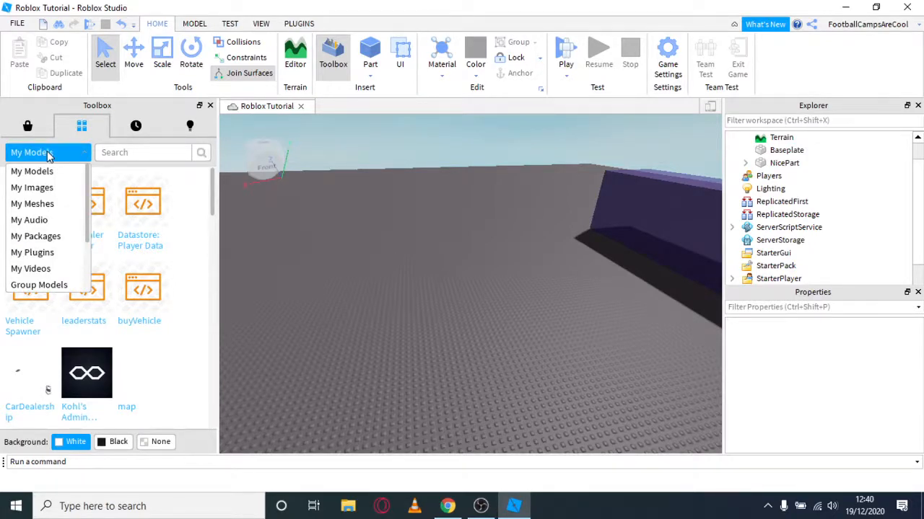
click(61, 169)
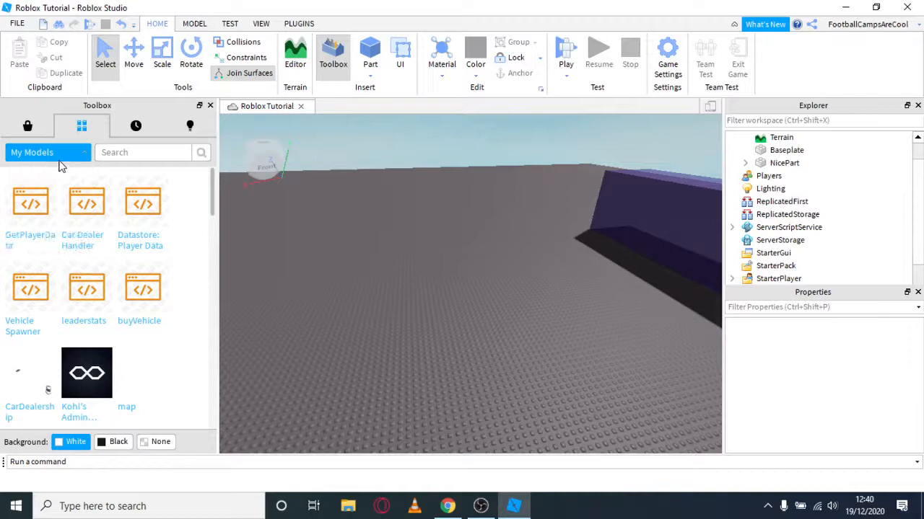
click(127, 134)
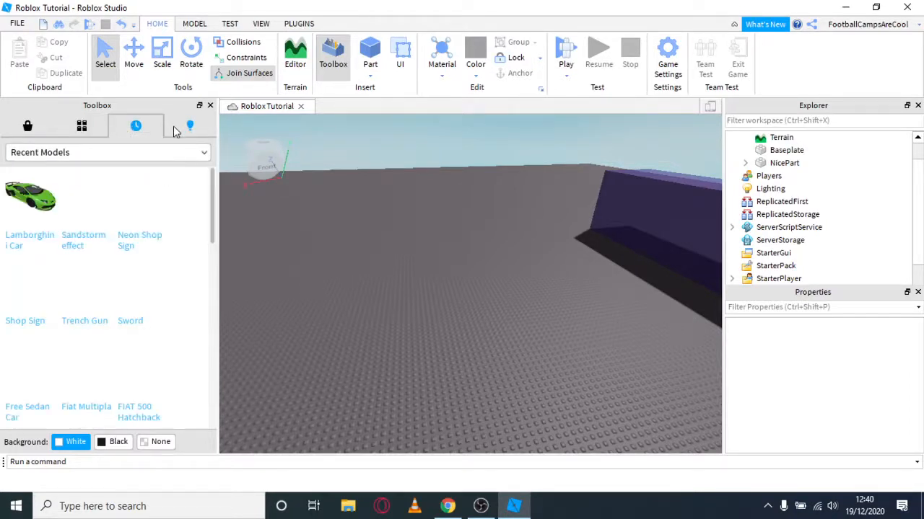
- Examine the Toolbox's recent models, the asset types under creations, and the models offered in the Marketplace
click(120, 157)
click(119, 157)
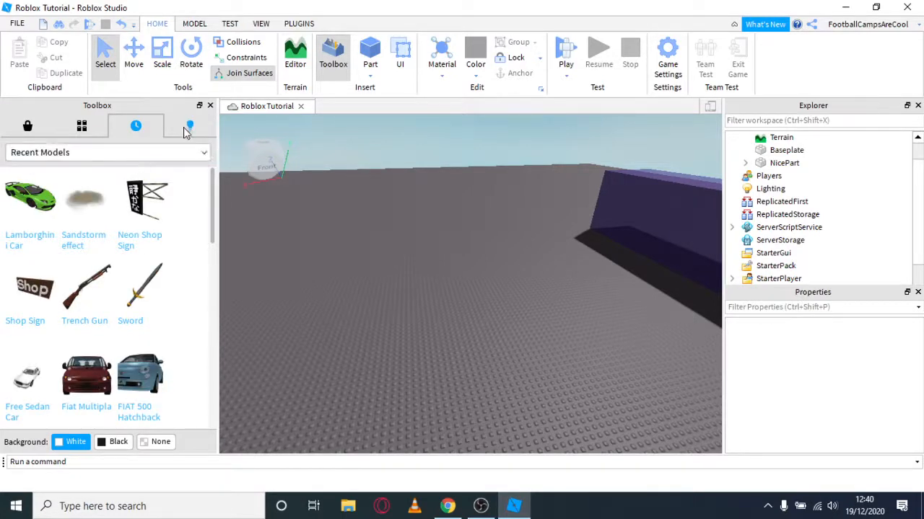
click(188, 127)
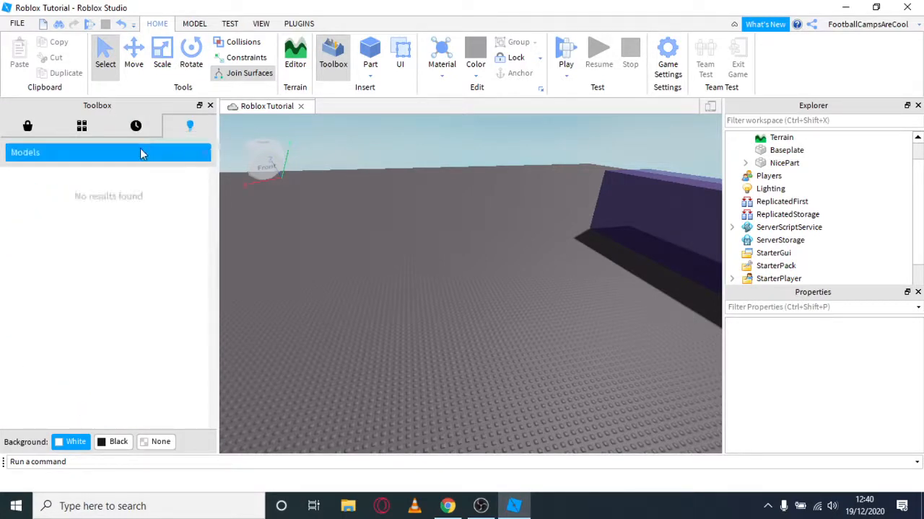
click(57, 156)
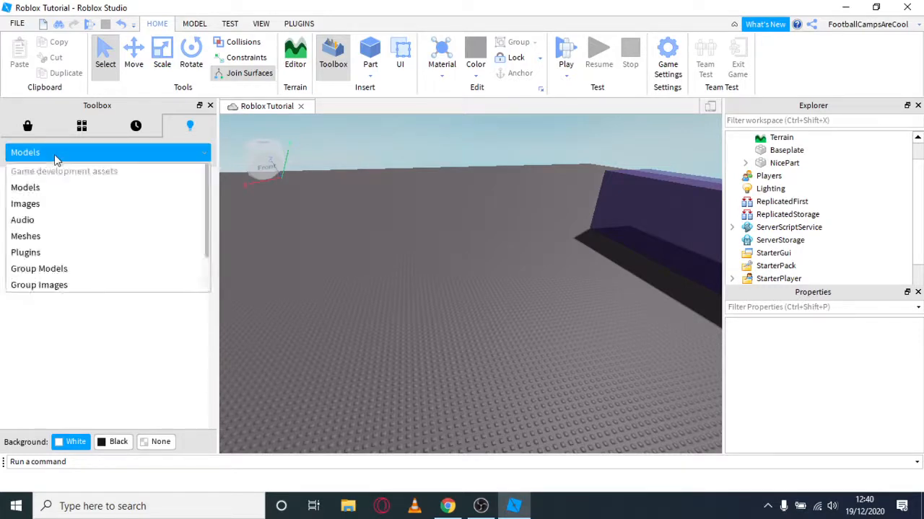
click(57, 156)
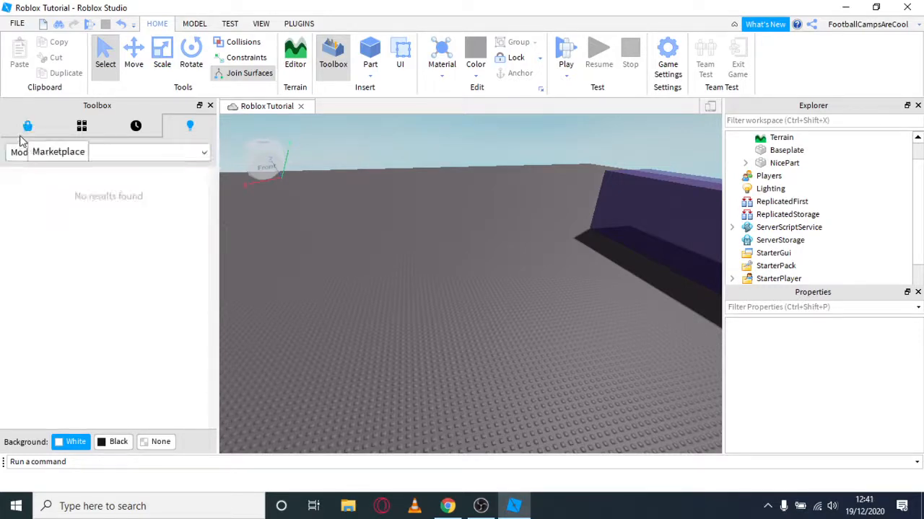
click(23, 140)
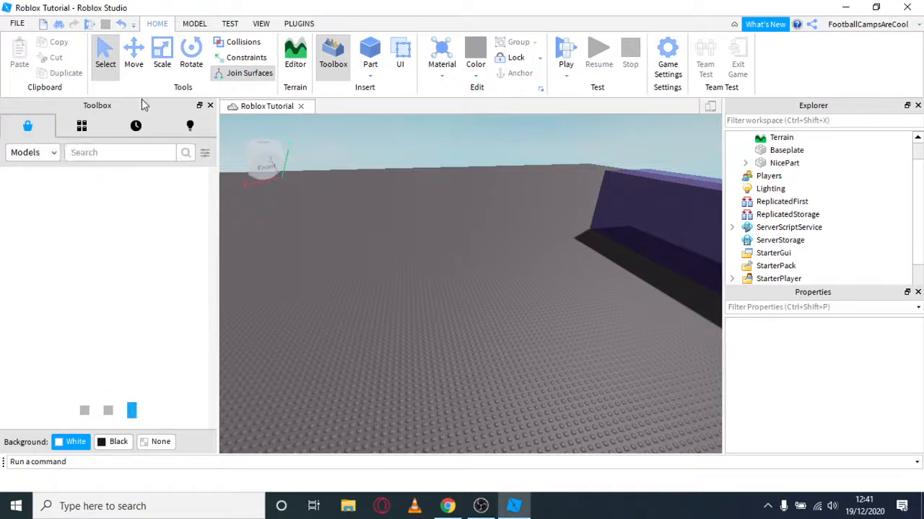
click(149, 154)
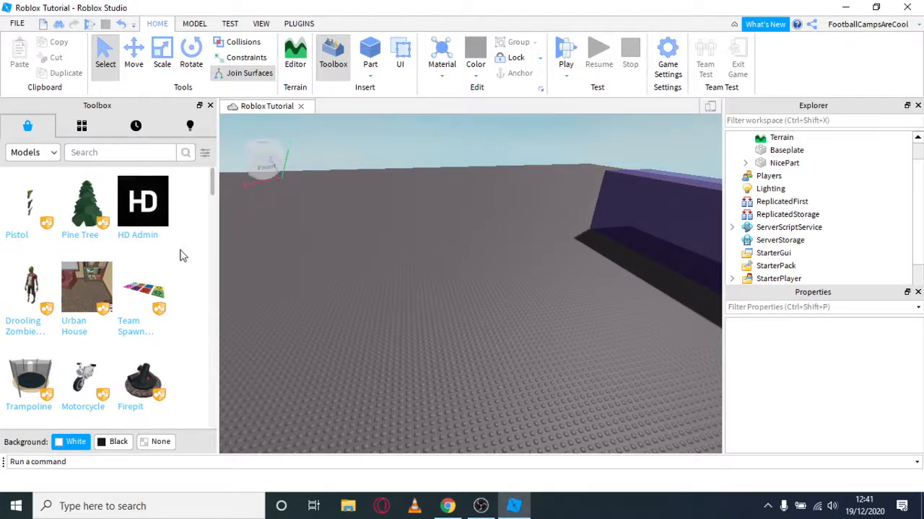
mouse_move(140, 280)
scroll(141, 280, down, 3)
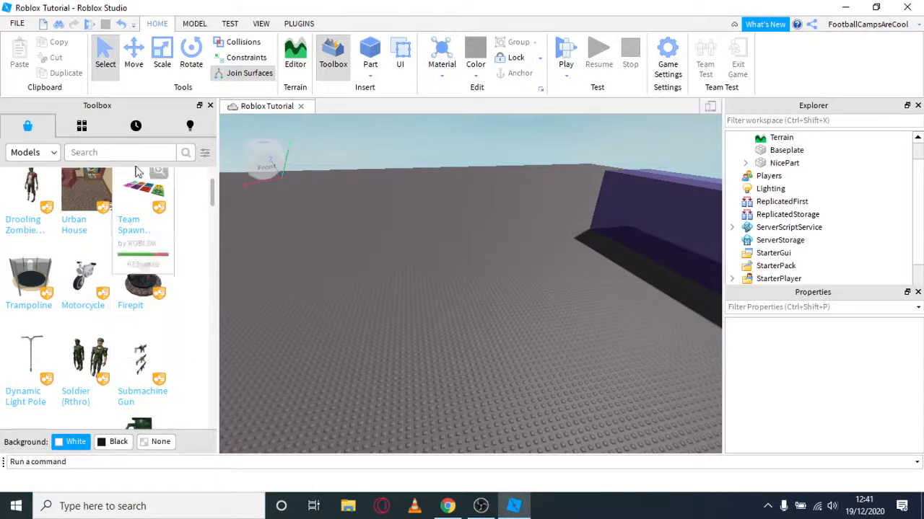
- Search the Marketplace images for "Car" and apply the red and black sports car picture to the side of the purple block
click(40, 155)
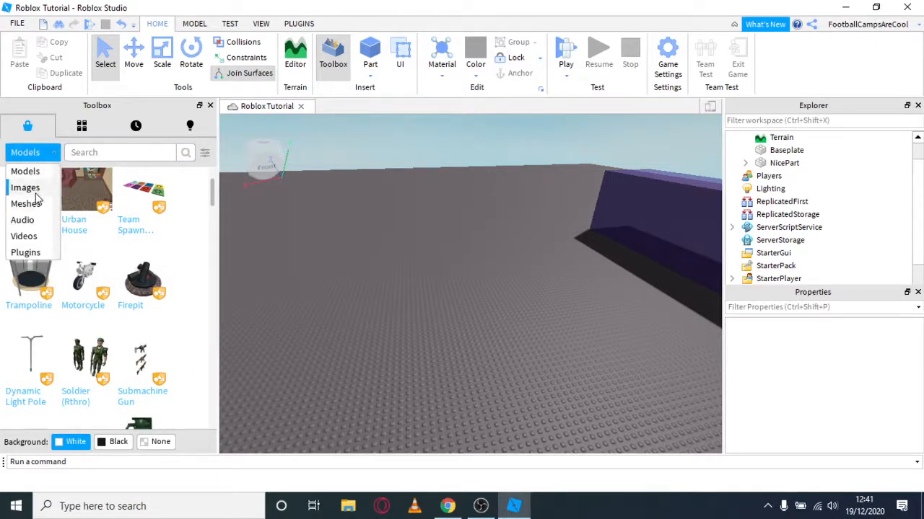
click(29, 188)
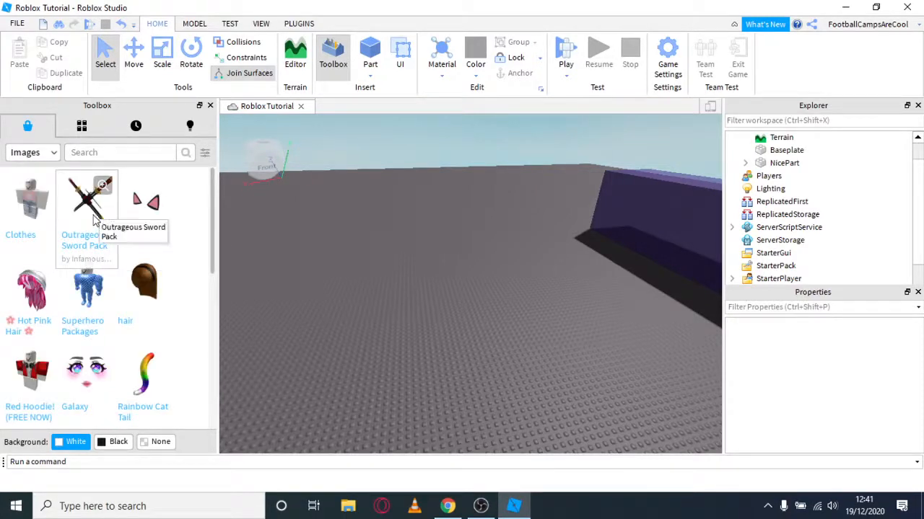
text(Car)
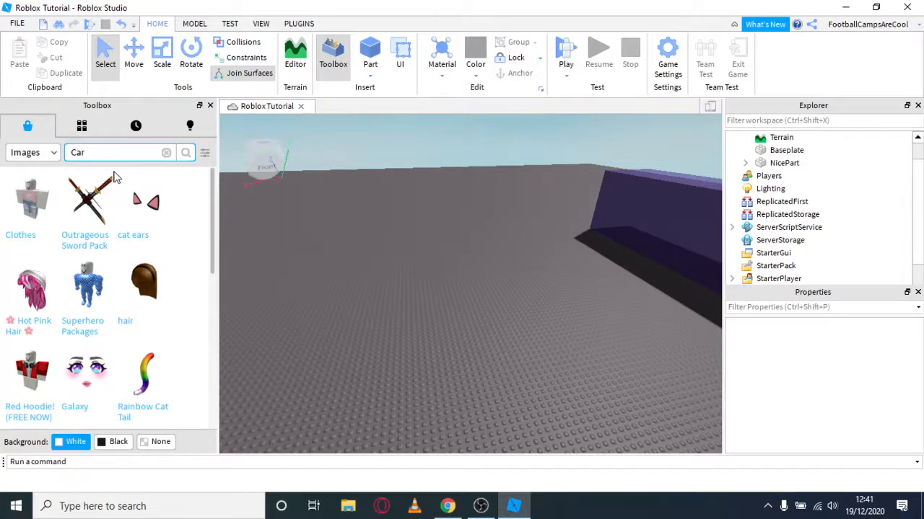
key(Return)
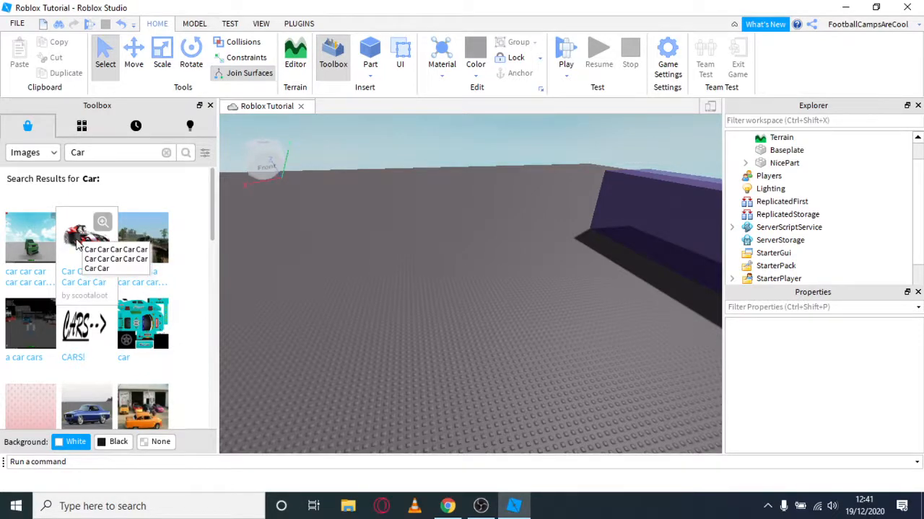
right_drag(331, 255, 354, 235)
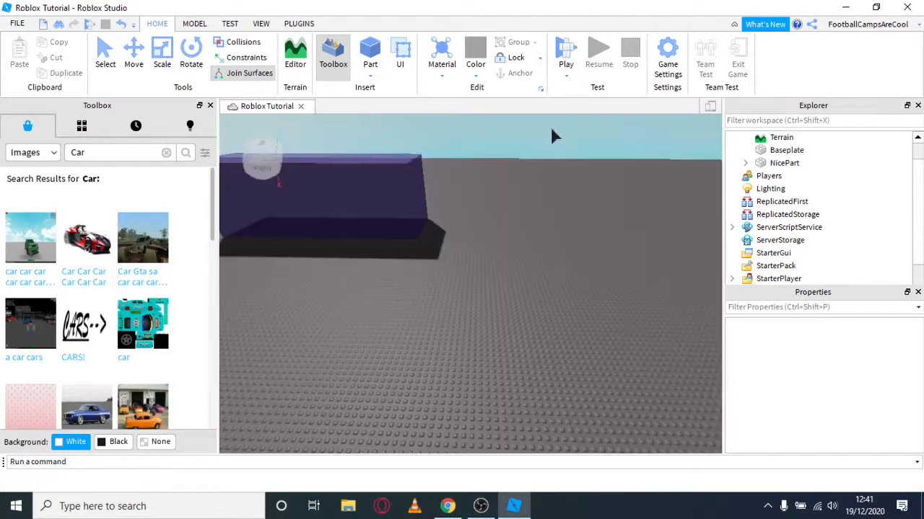
click(359, 192)
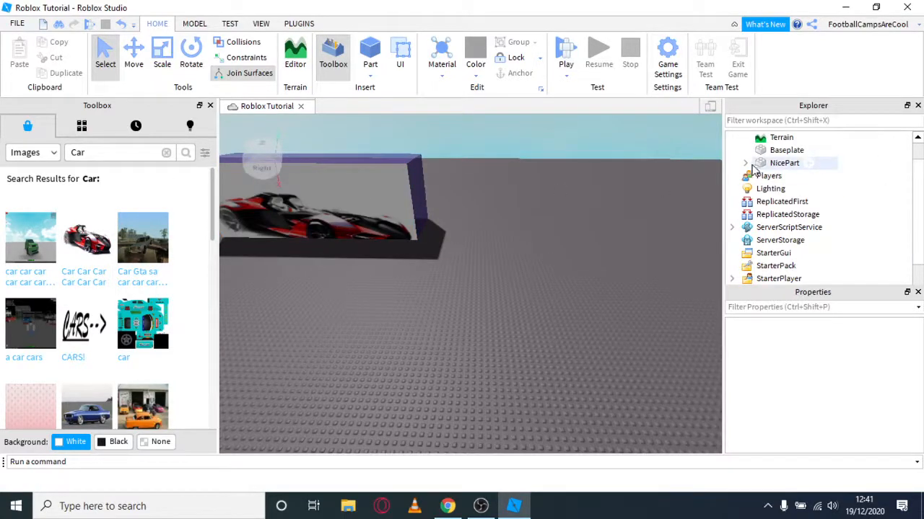
- Delete the car picture from NicePart and look through the other Car image results
click(745, 163)
click(781, 176)
key(Delete)
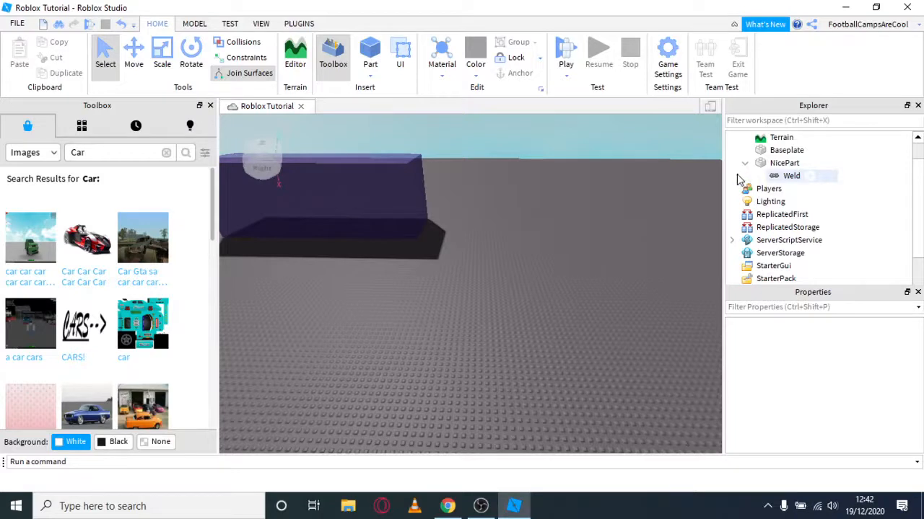
click(745, 163)
scroll(134, 301, down, 5)
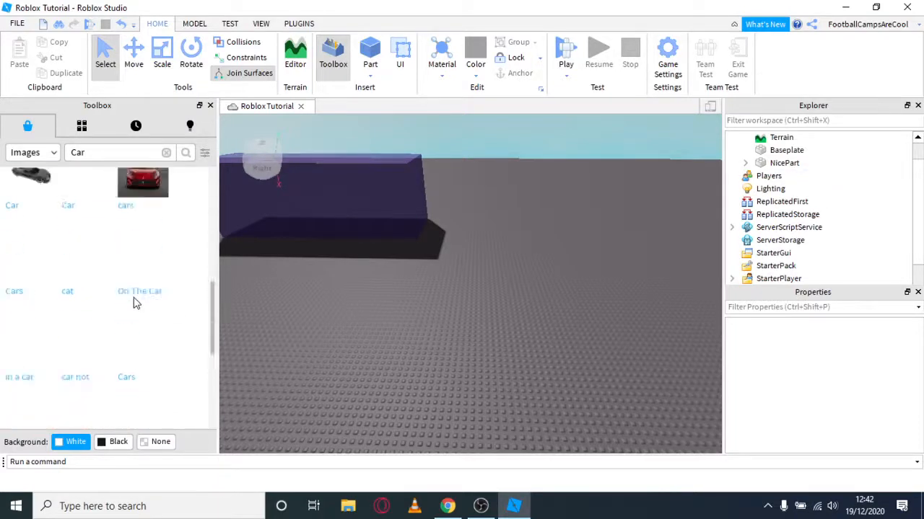
scroll(135, 301, up, 5)
scroll(134, 301, up, 1)
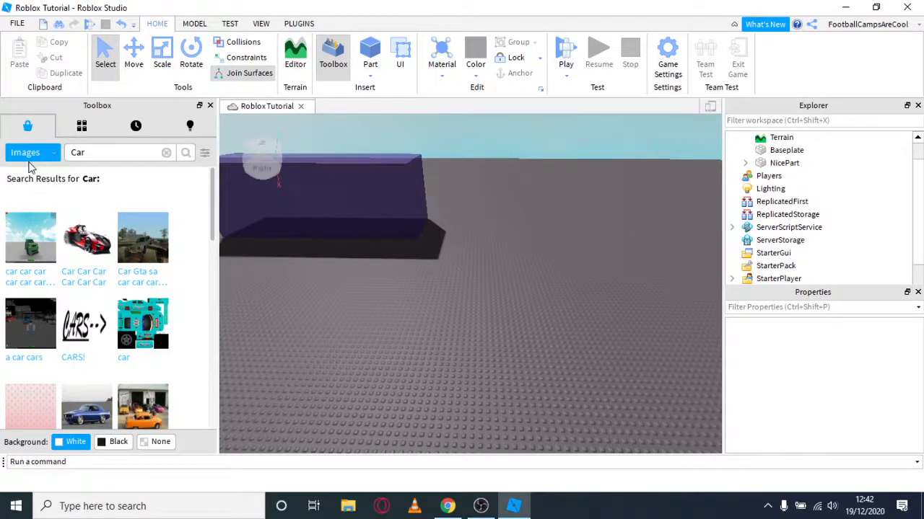
- Insert the Cute Teddy Bear from the Marketplace meshes and view it from the front
click(28, 159)
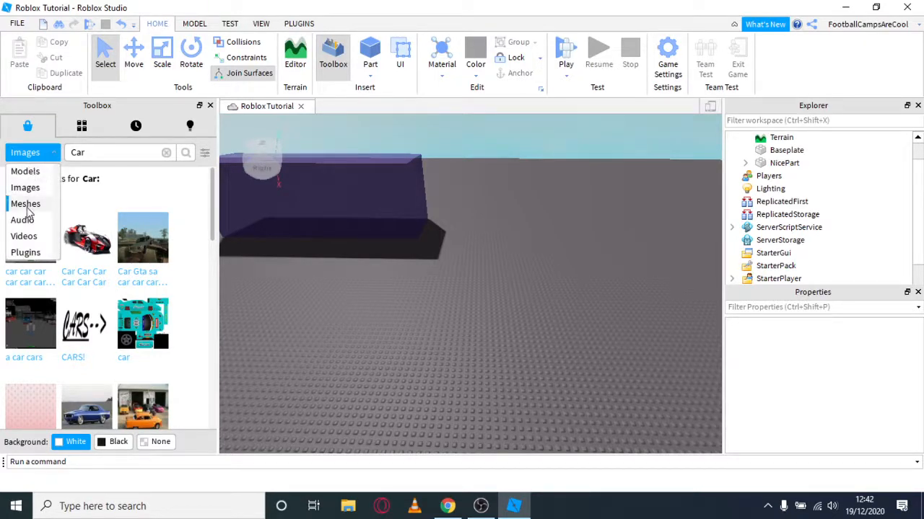
click(28, 205)
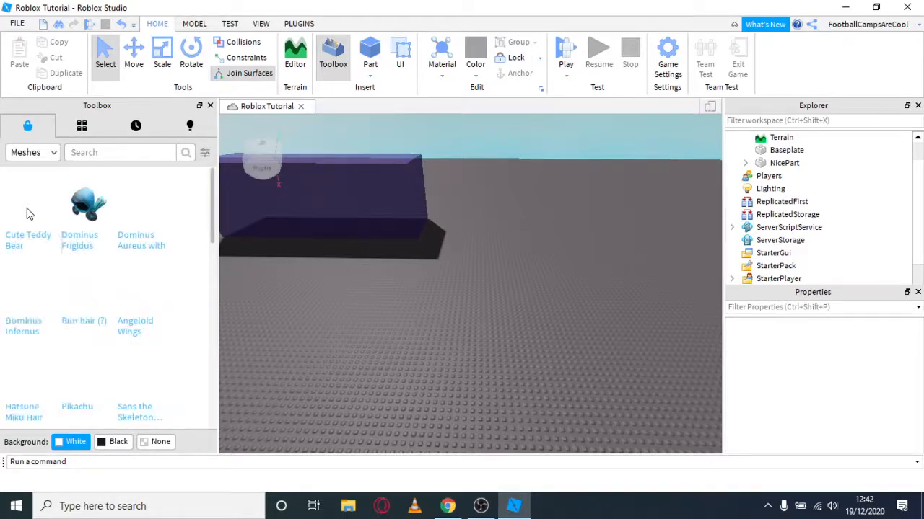
click(10, 209)
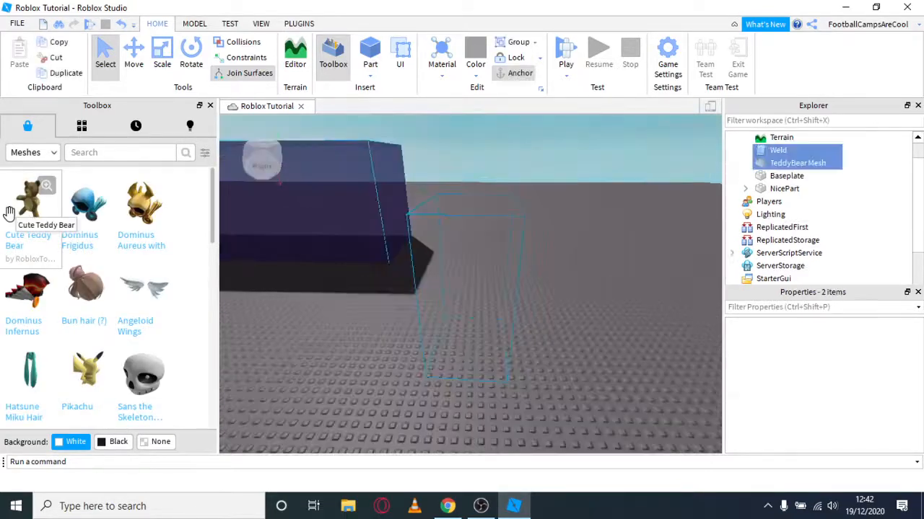
right_drag(541, 286, 498, 281)
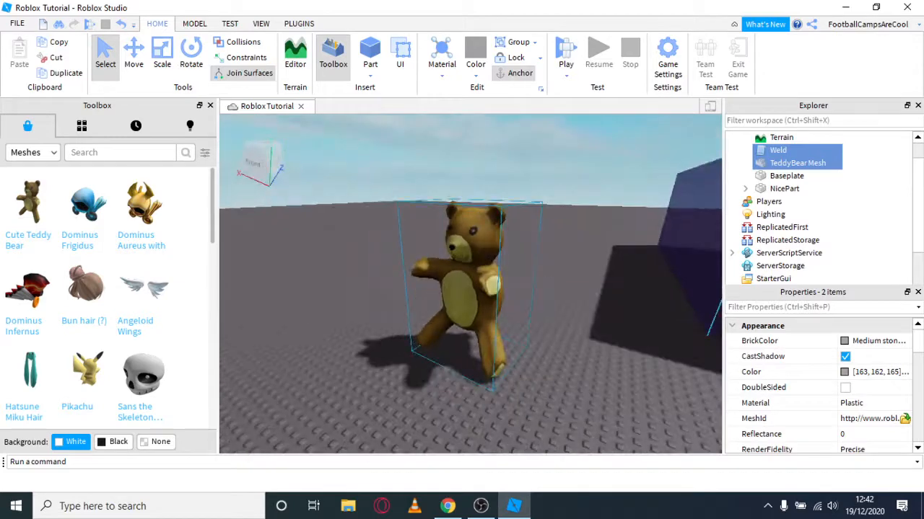
- Move the teddy bear farther back and up above the baseplate, and delete it together with the selected Weld
drag(463, 263, 505, 241)
click(141, 64)
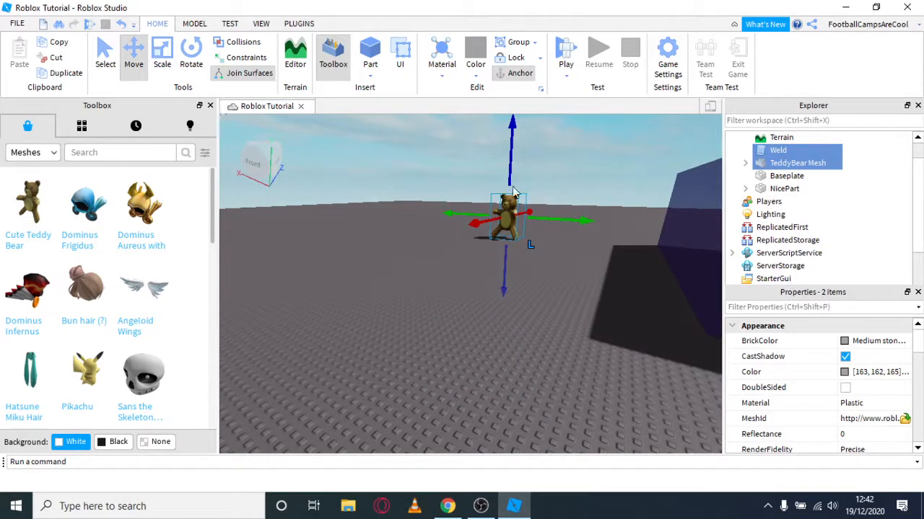
drag(513, 182, 515, 156)
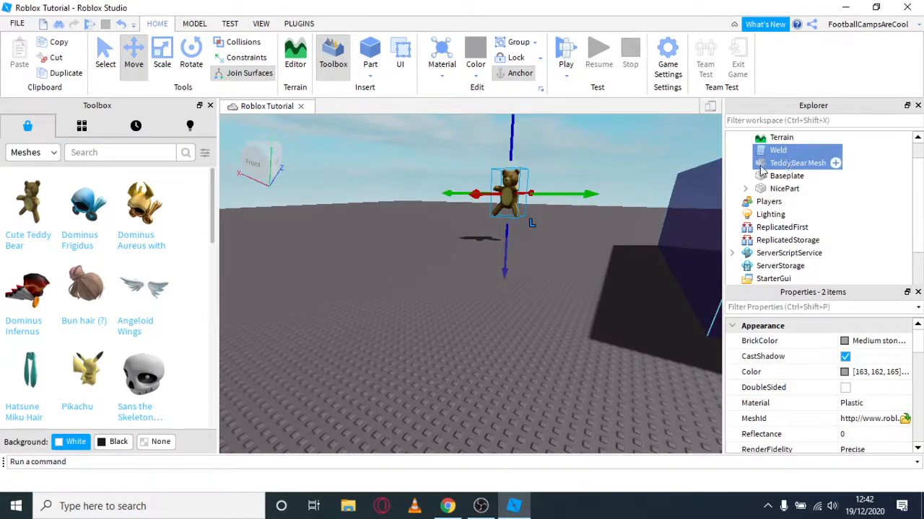
key(Delete)
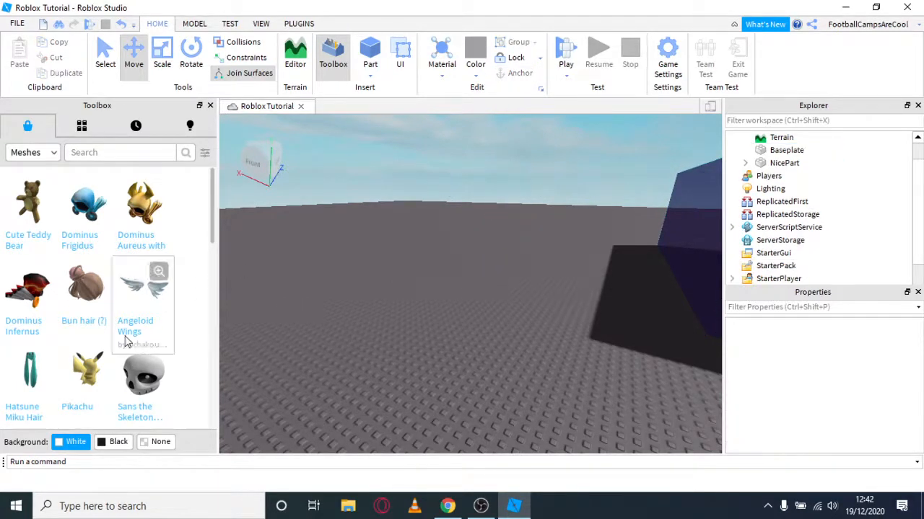
- Insert the Horrible Keys sound from the Marketplace audio into the workspace
click(29, 152)
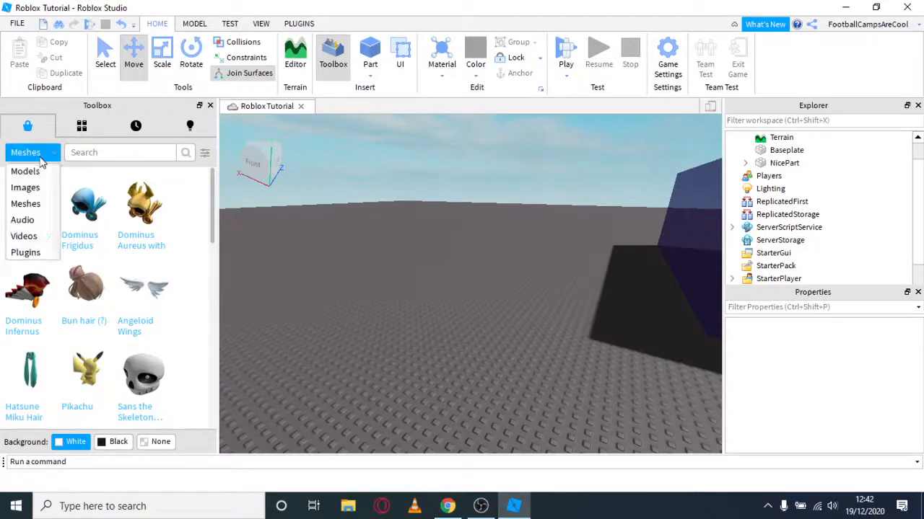
click(38, 220)
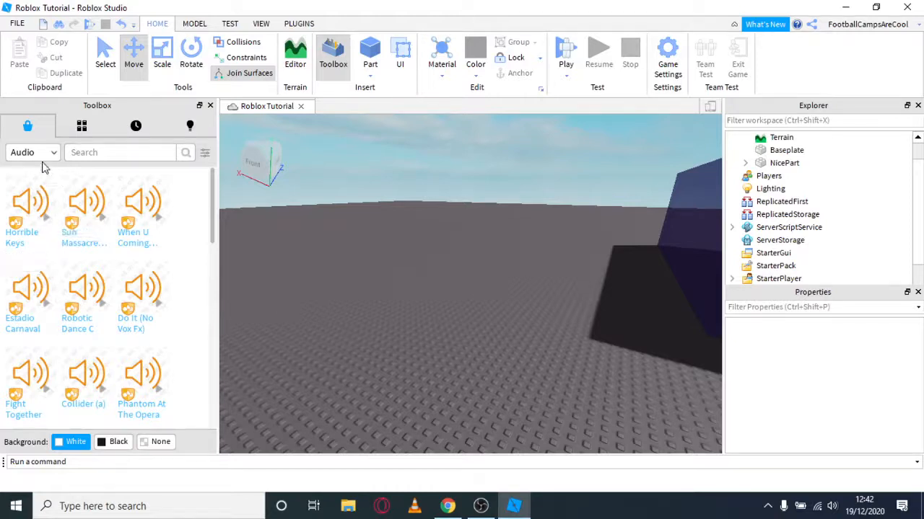
click(31, 238)
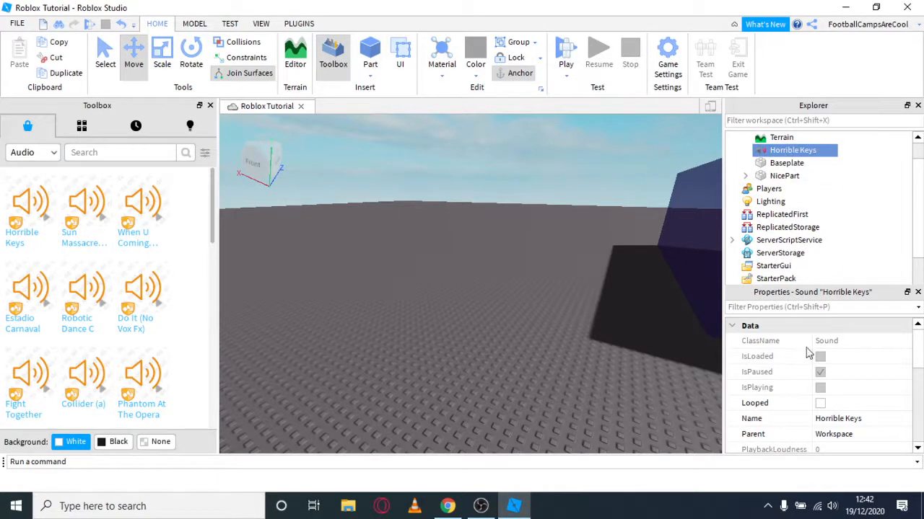
- Examine the Horrible Keys sound's properties, including looping, playback speed, roll-off distances, preview and volume
scroll(808, 358, down, 2)
scroll(808, 359, up, 2)
scroll(808, 359, down, 2)
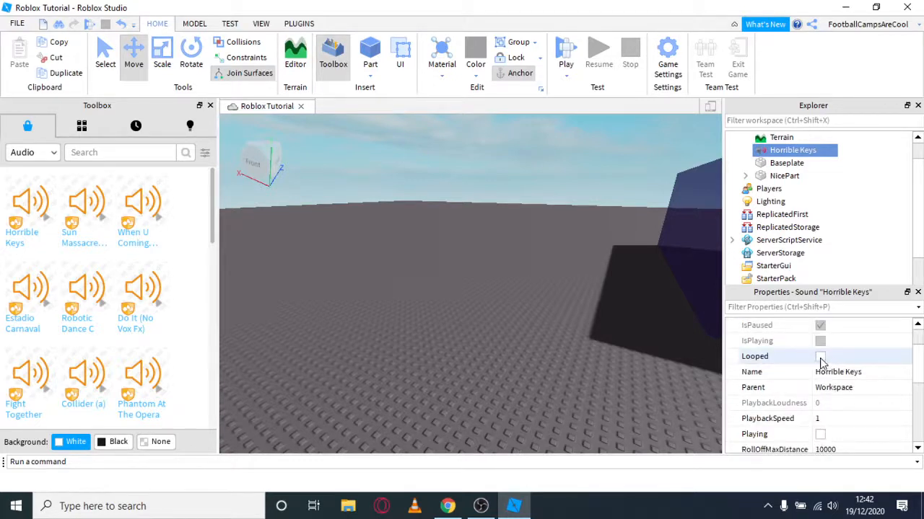
scroll(820, 361, down, 4)
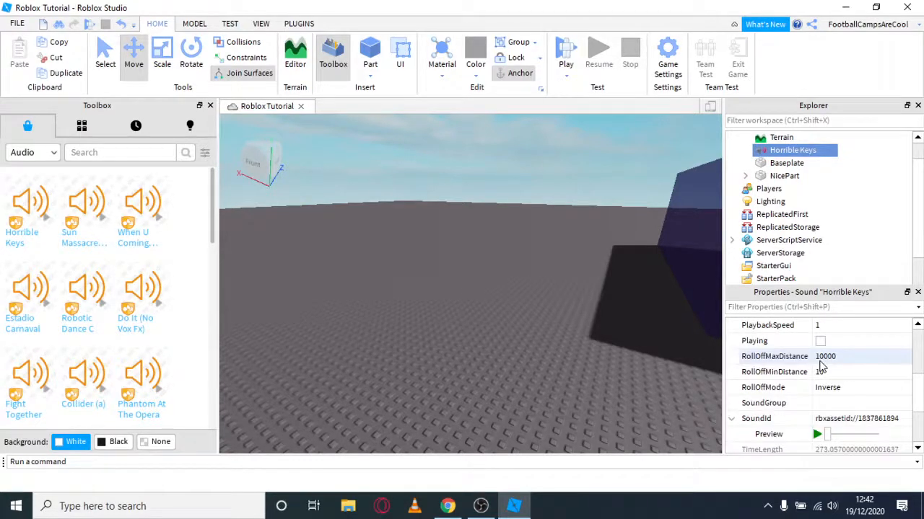
scroll(820, 367, up, 6)
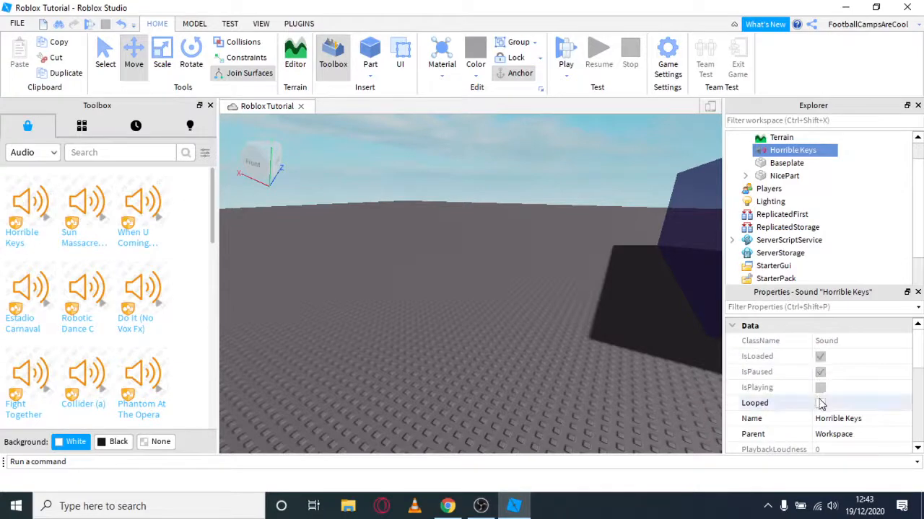
scroll(809, 399, down, 4)
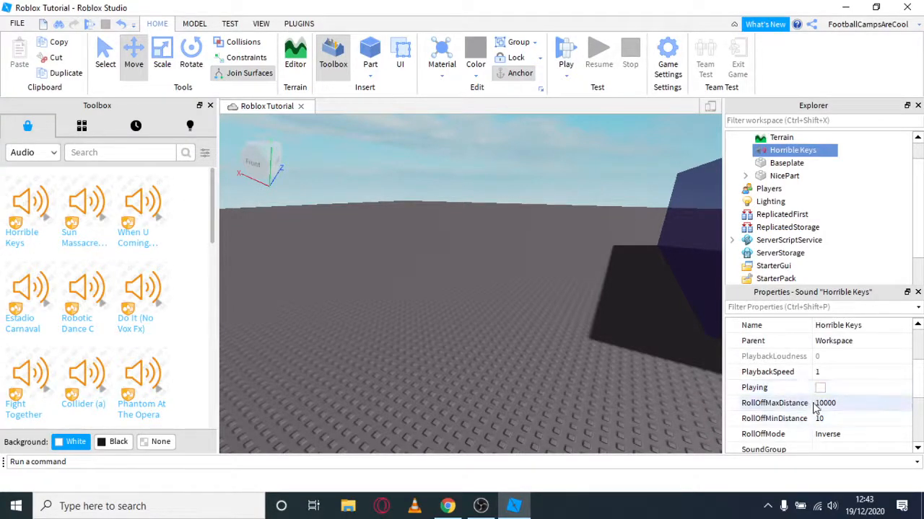
scroll(820, 392, down, 4)
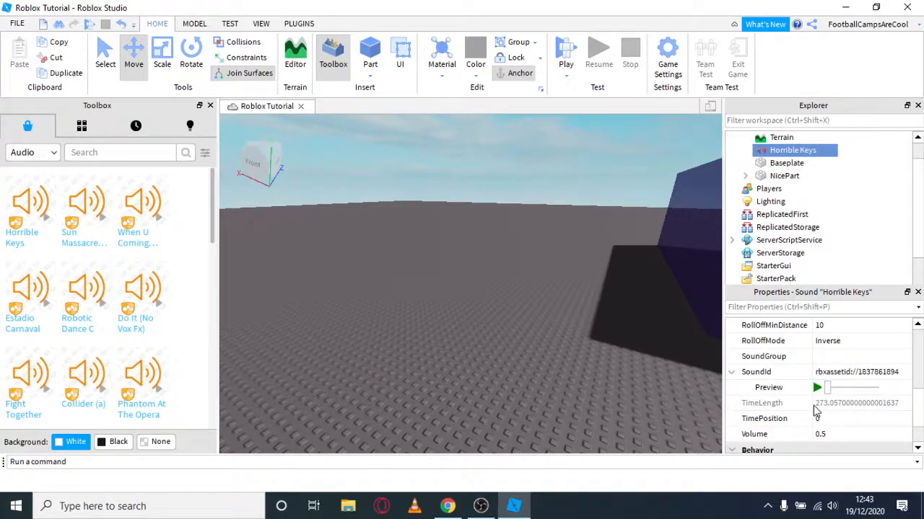
scroll(818, 418, down, 2)
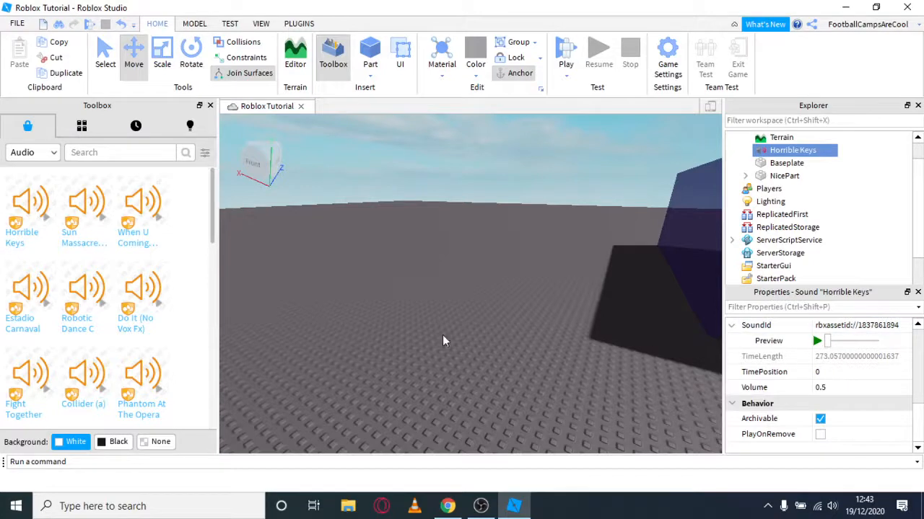
- Delete the Horrible Keys sound from the workspace and switch the Marketplace to videos
key(Delete)
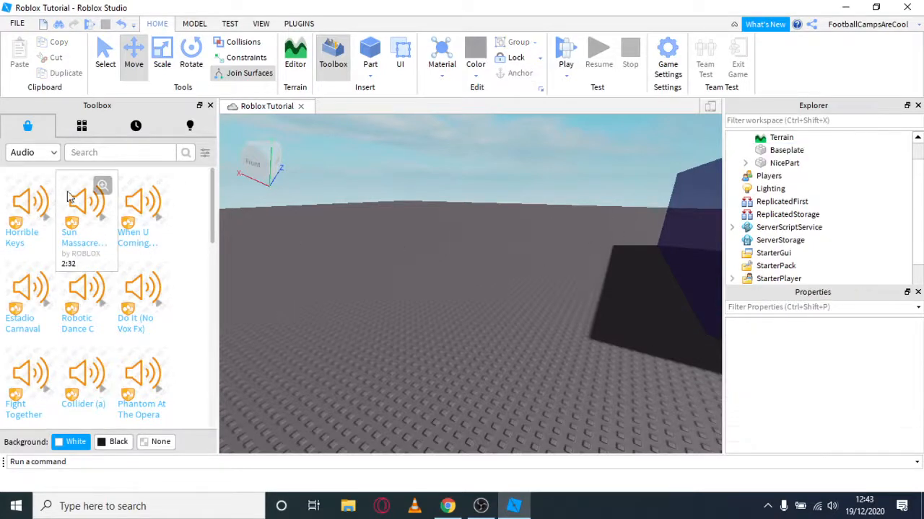
click(33, 152)
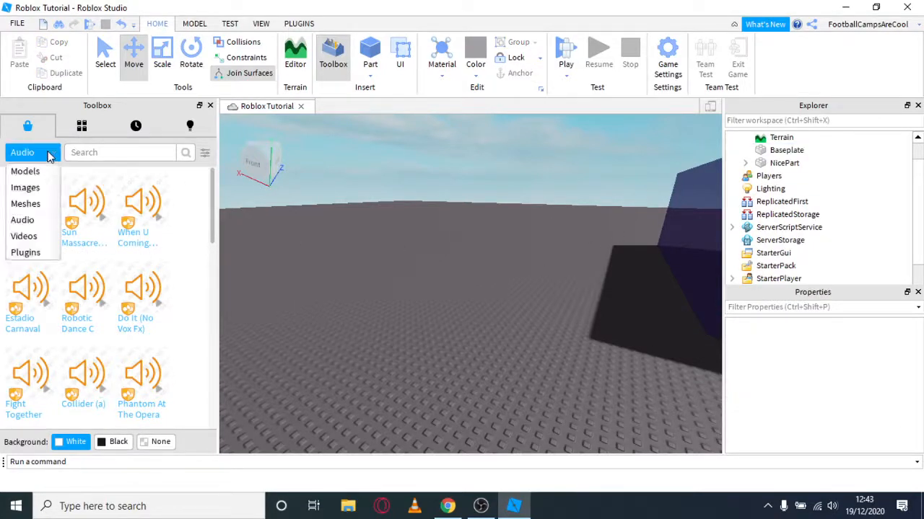
click(24, 236)
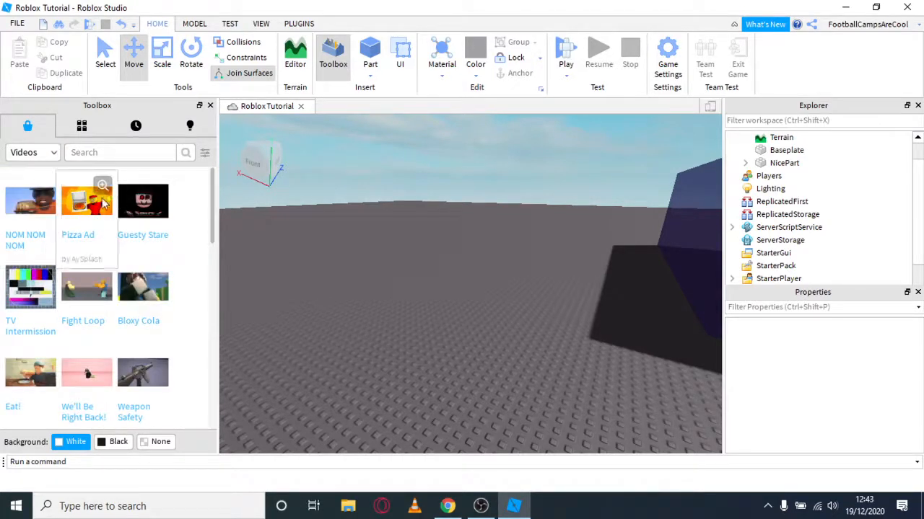
- Try out the NOM NOM NOM Marketplace video by inserting it and placing it inside NicePart, and delete it
click(42, 206)
right_drag(511, 234, 517, 224)
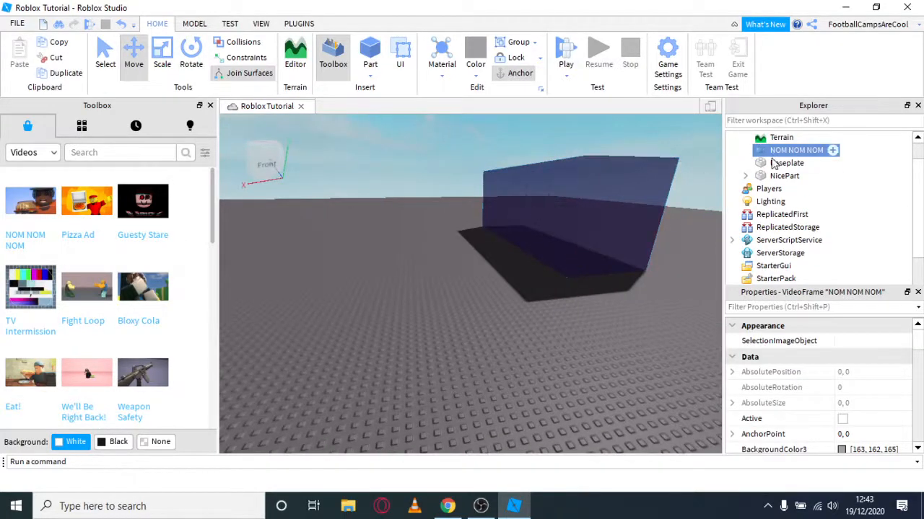
drag(778, 154, 793, 200)
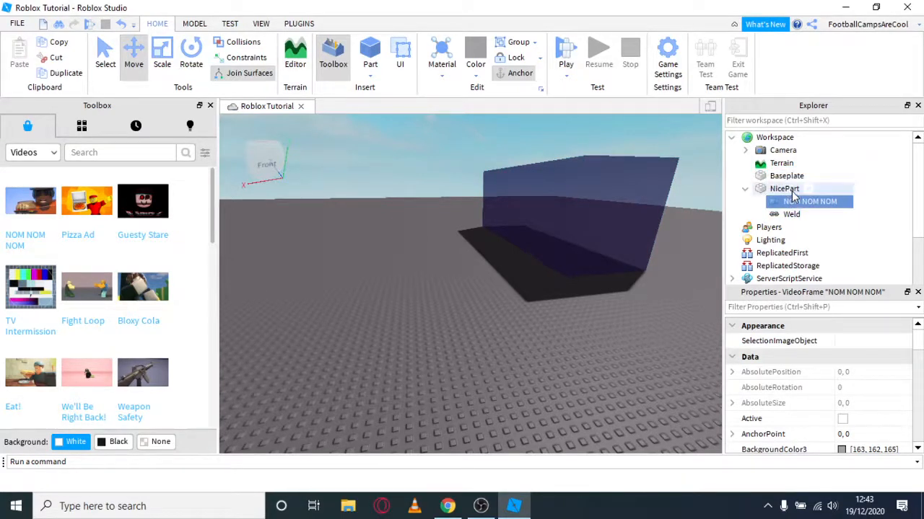
key(Delete)
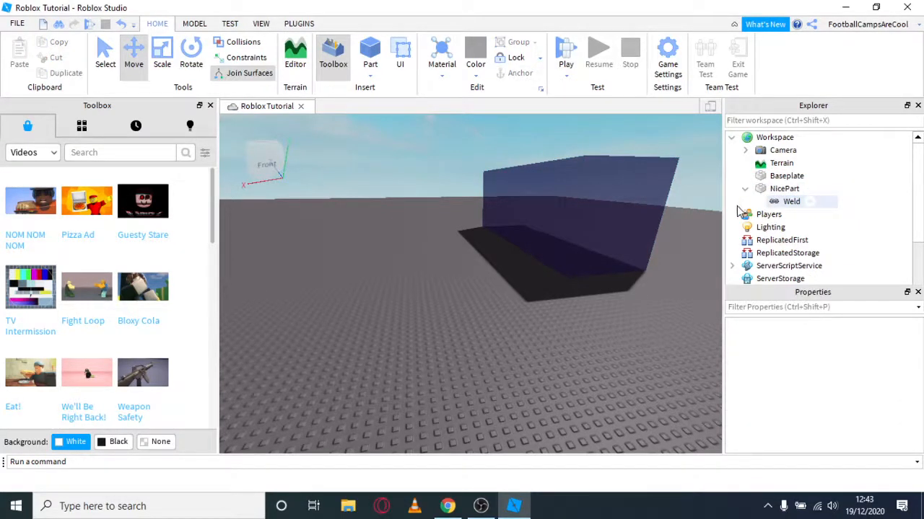
click(32, 153)
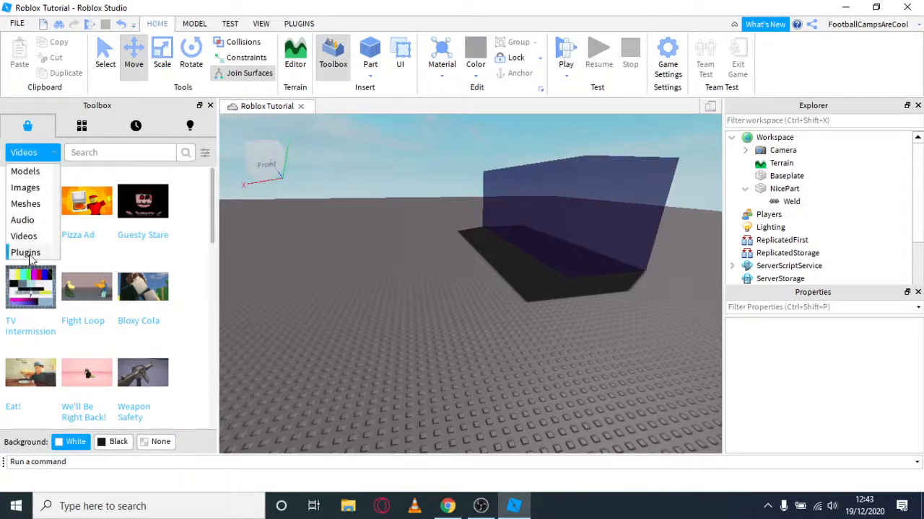
click(205, 218)
scroll(194, 221, down, 5)
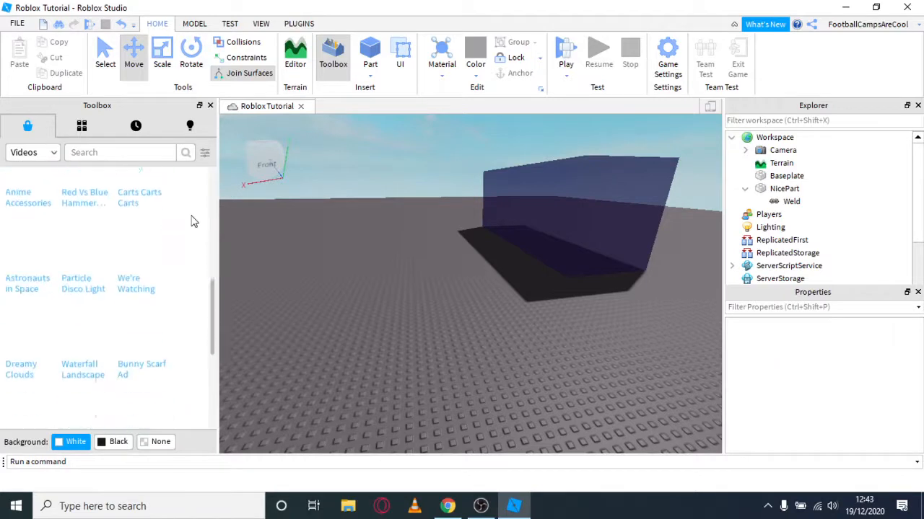
scroll(193, 221, up, 5)
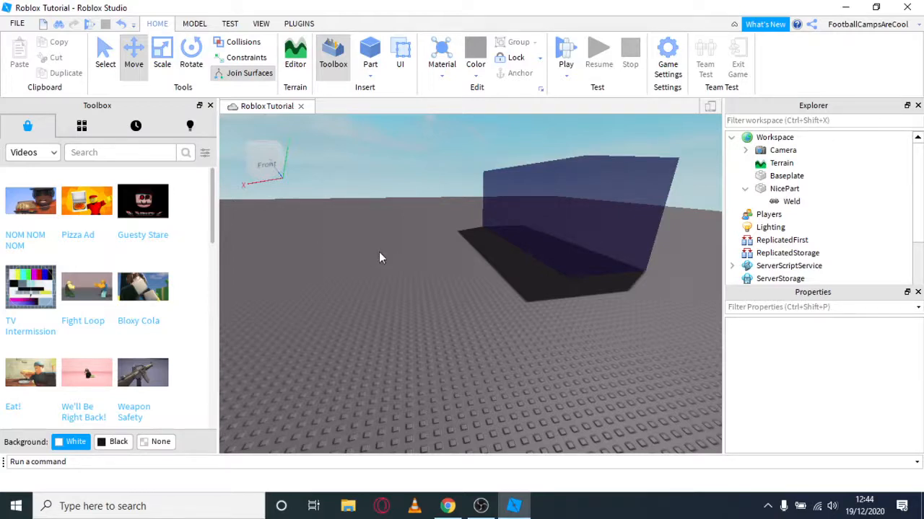
- Add a Script to NicePart and clear its default print("Hello world!") line
right_drag(433, 252, 433, 250)
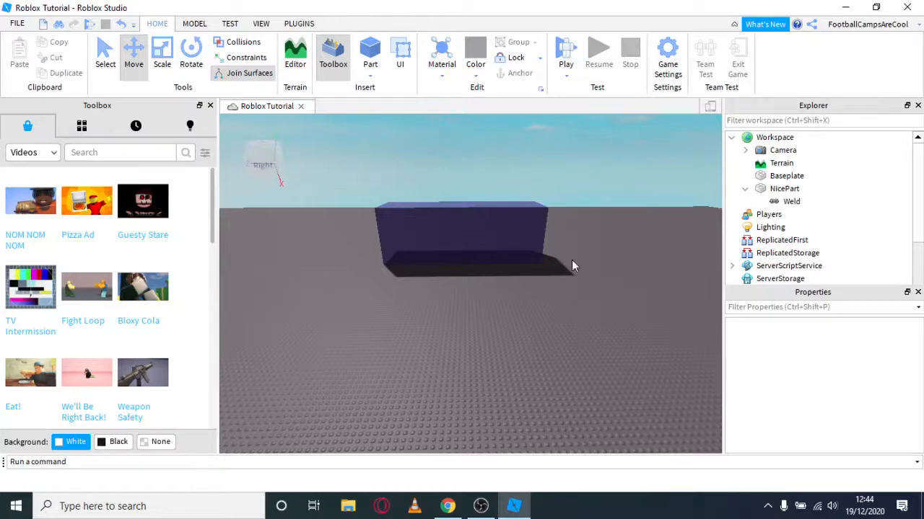
click(519, 227)
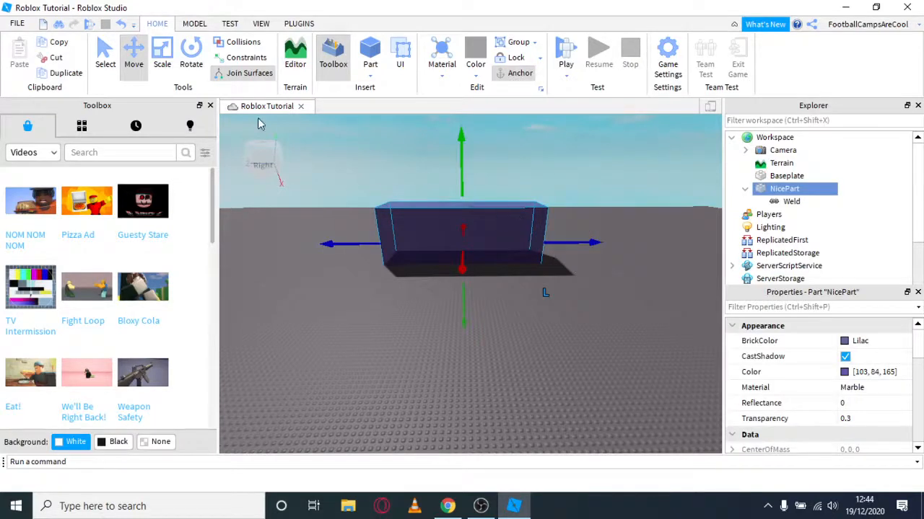
double_click(768, 192)
key(Return)
click(808, 189)
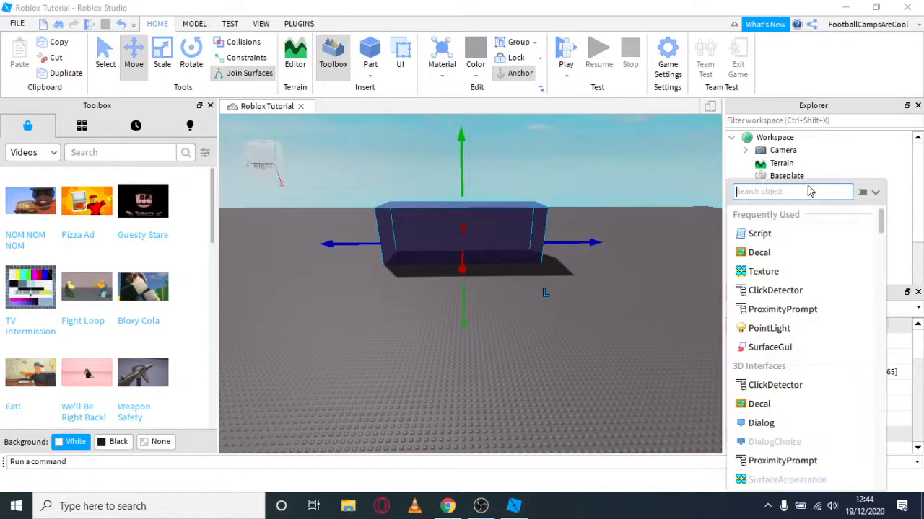
click(779, 233)
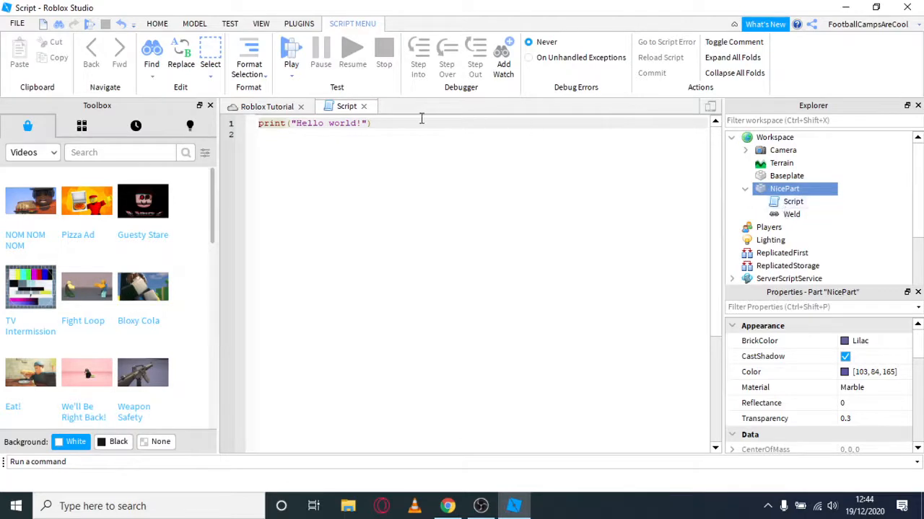
drag(371, 123, 254, 122)
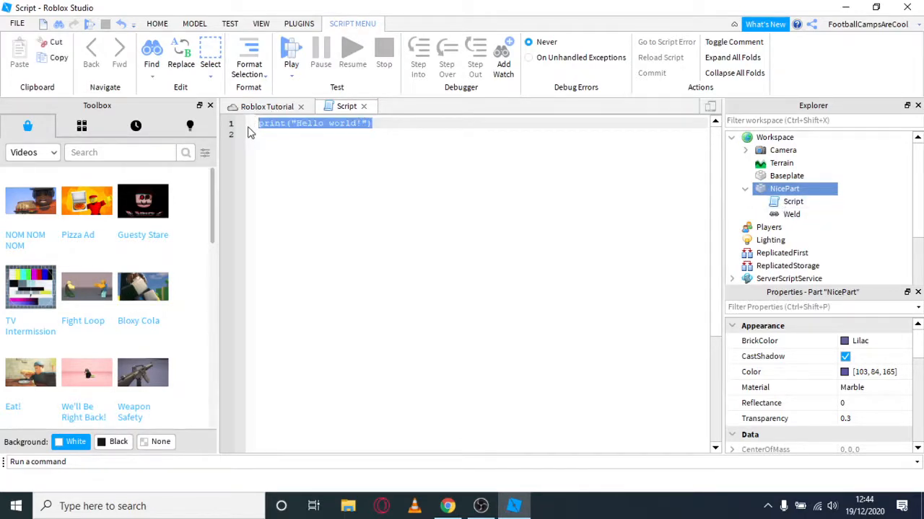
key(BackSpace)
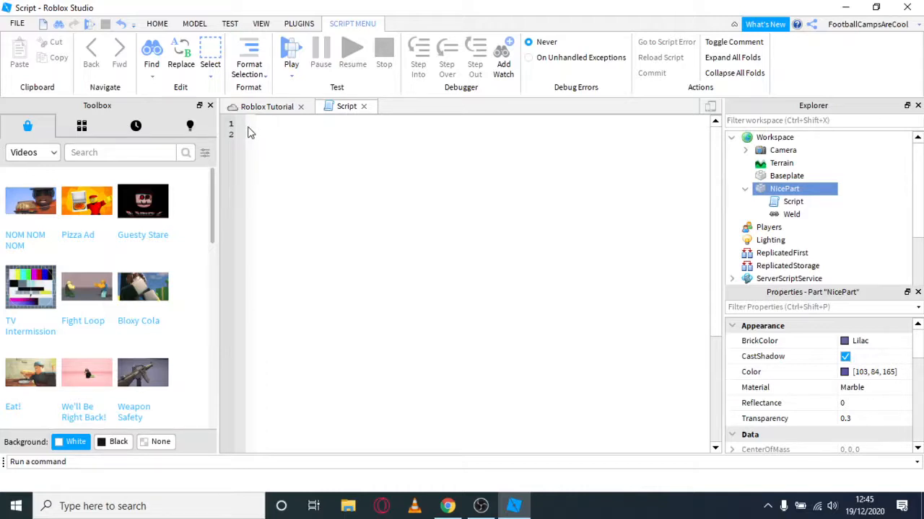
- Declare a variable named myVariable with the value 1 on the script's first line
text(m)
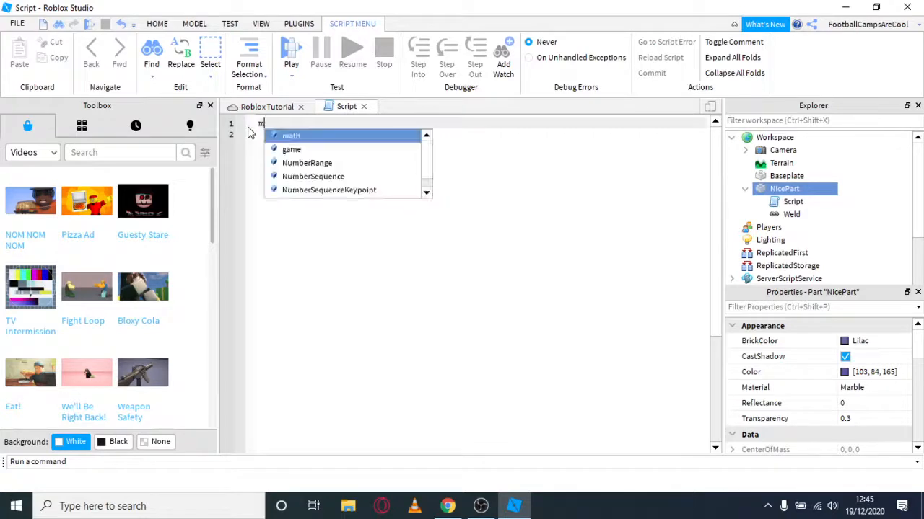
text(yVara)
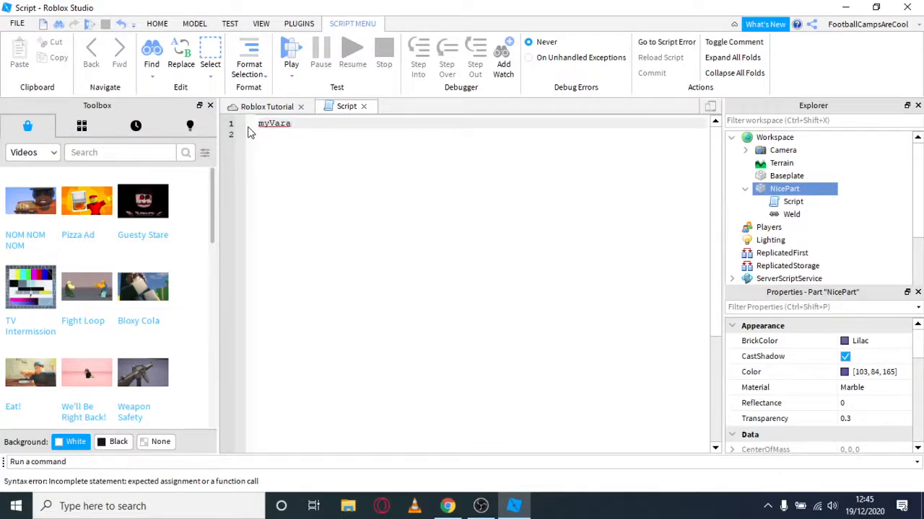
key(BackSpace)
text(iable =)
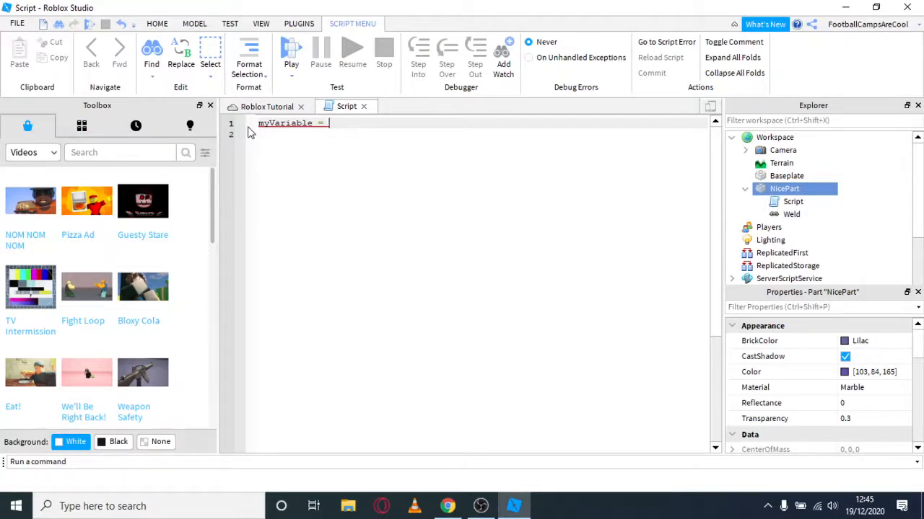
text(1)
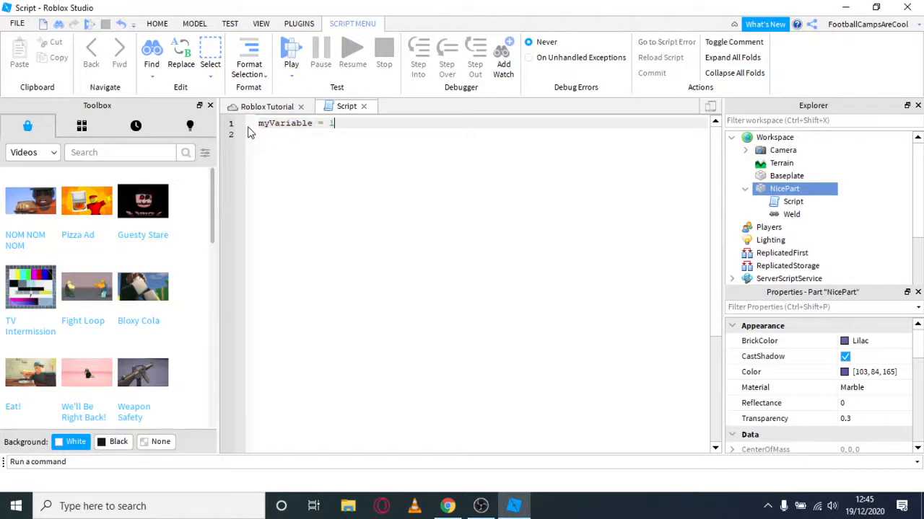
- Replace the value of myVariable with the string "Value", and then with the boolean true
key(BackSpace)
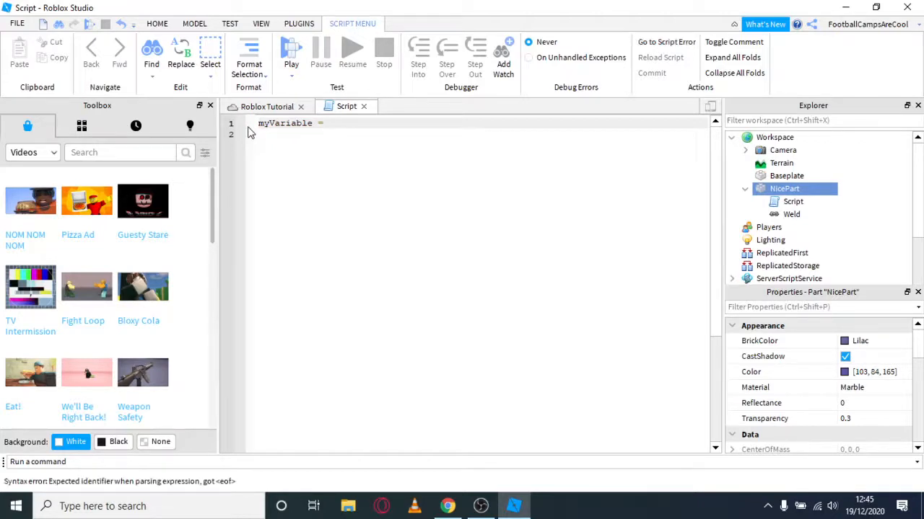
text("Value")
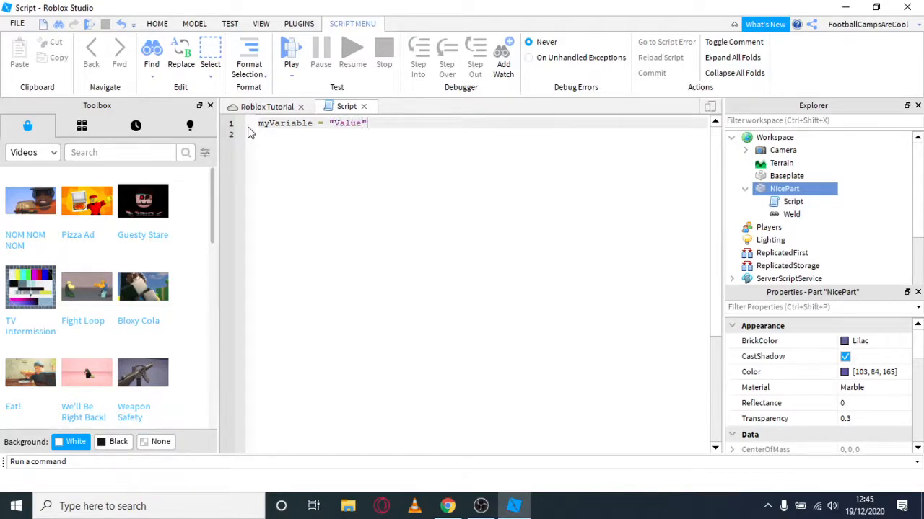
key(BackSpace)
key(BackSpace)
key(BackSpace)
key(BackSpace)
key(BackSpace)
key(BackSpace)
key(BackSpace)
text(true)
- Change the value of myVariable to the boolean false
key(BackSpace)
key(BackSpace)
key(BackSpace)
key(BackSpace)
text(f)
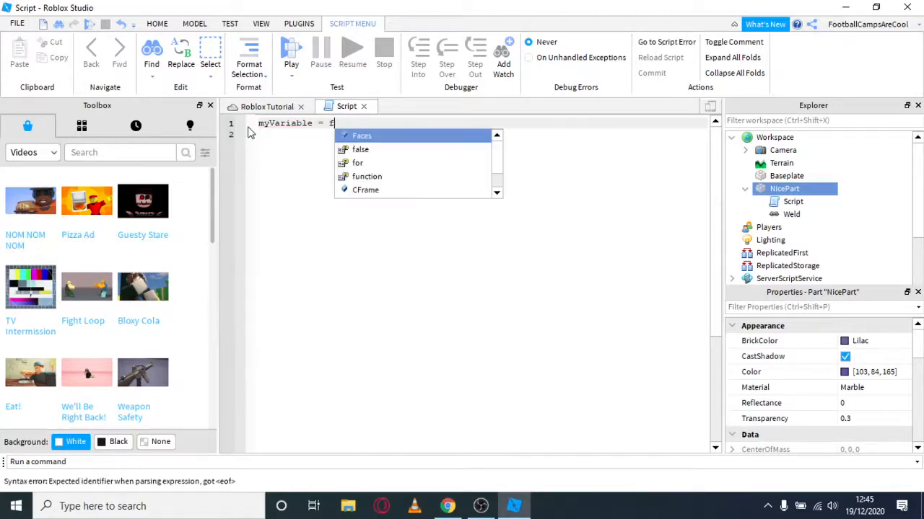
text(alse)
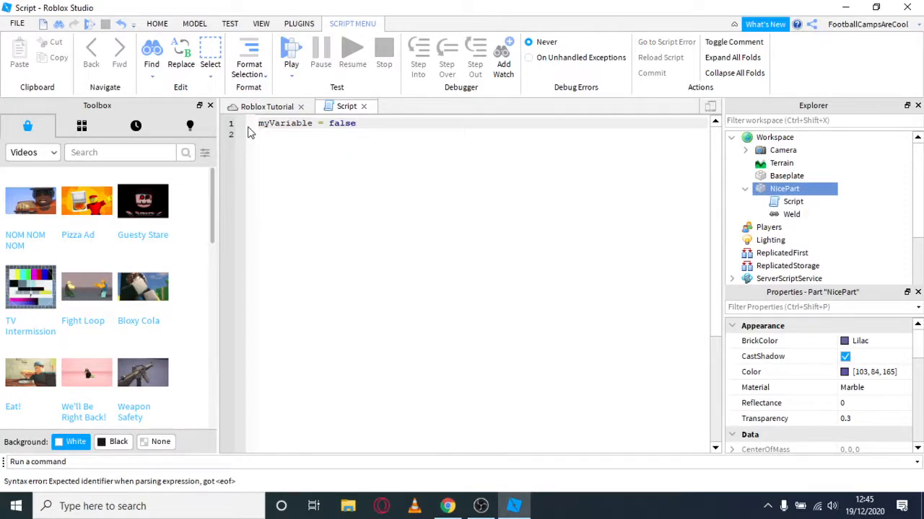
- Set the value of myVariable back to the number 1
key(BackSpace)
key(BackSpace)
key(BackSpace)
key(BackSpace)
key(BackSpace)
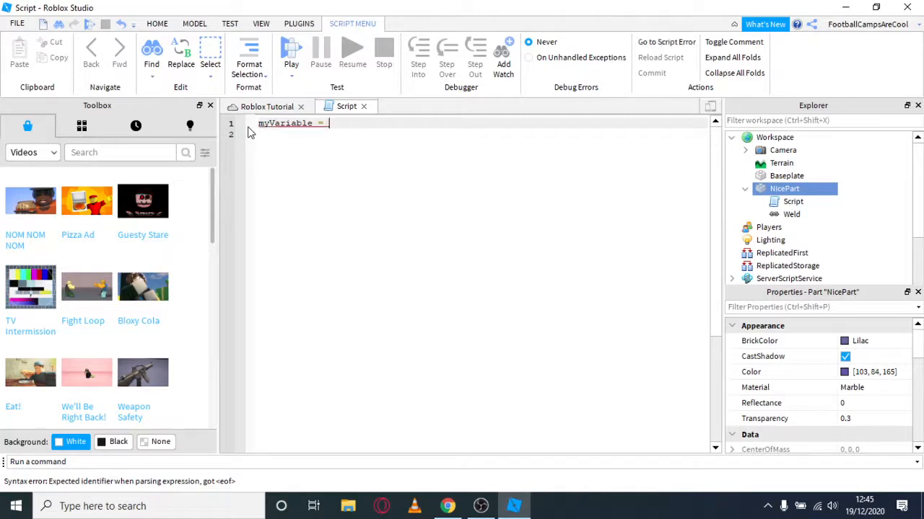
text(1)
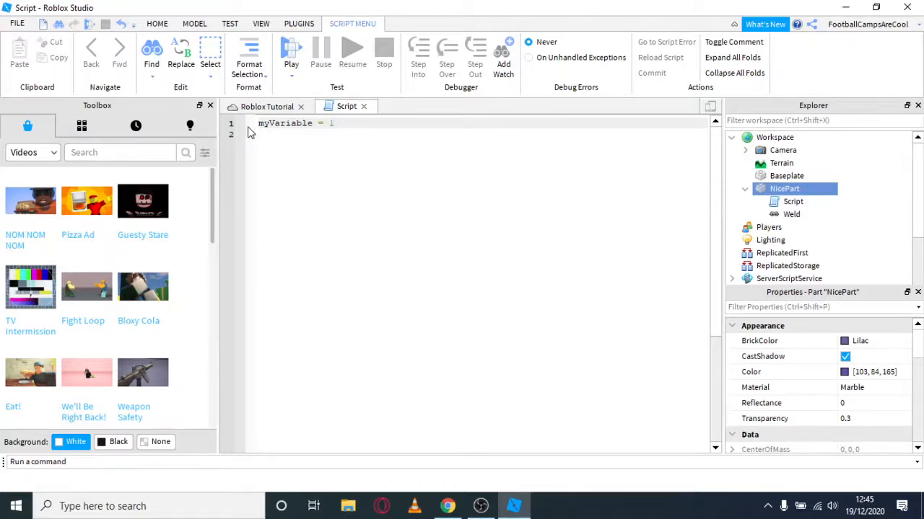
- Add the statement print("It works!") on line 3, leaving a blank line below the variable
key(Return)
key(Return)
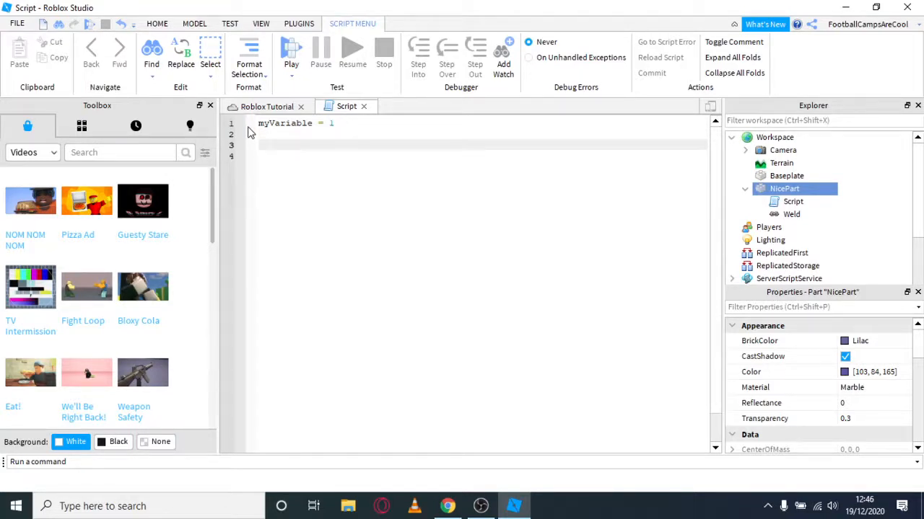
text(print)
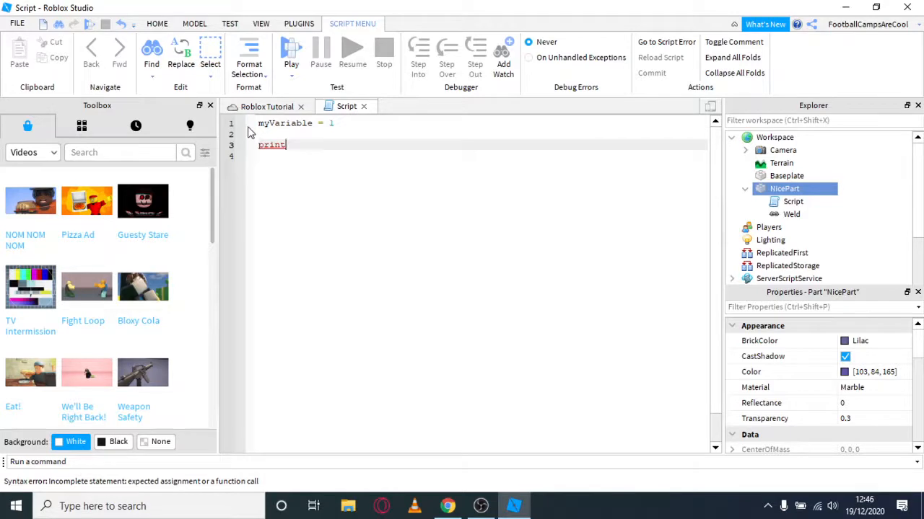
text(())
text(")
text(It work)
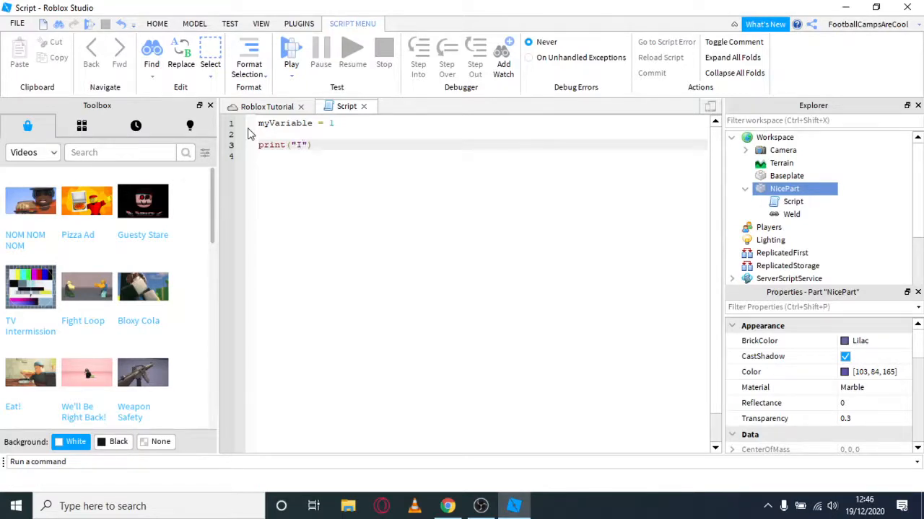
text(s!)
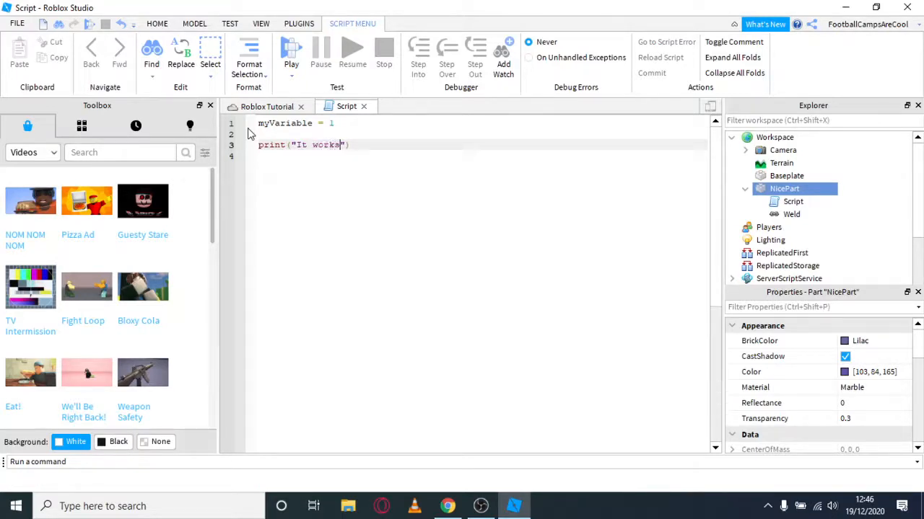
click(383, 196)
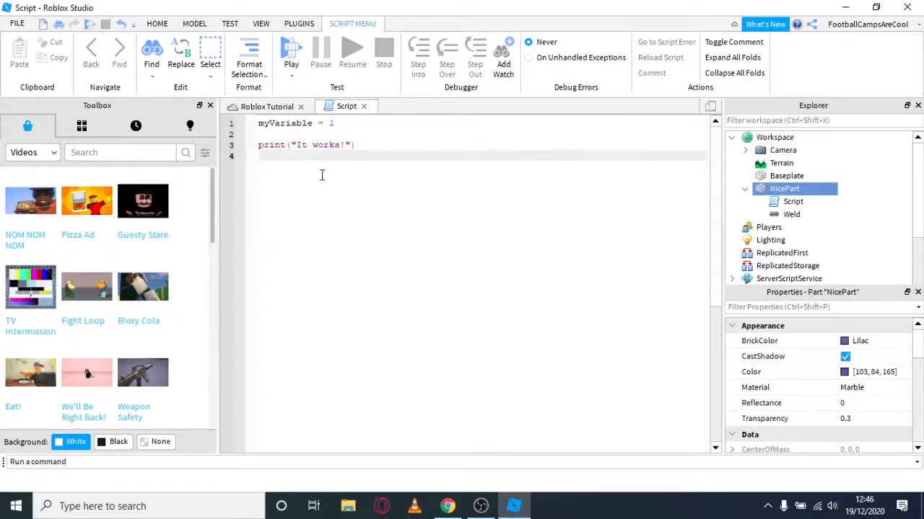
- Show the Output window and test the place in Run mode, checking the script's printed message before stopping the run
click(261, 24)
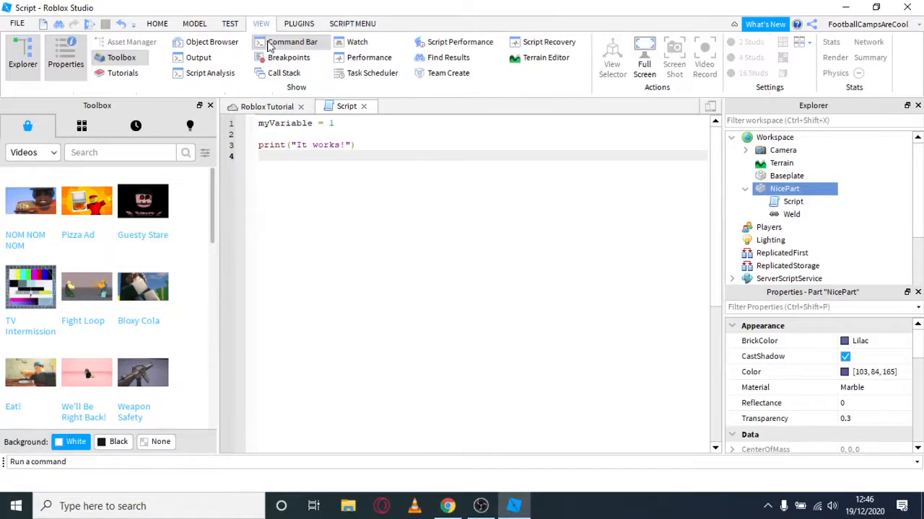
click(184, 58)
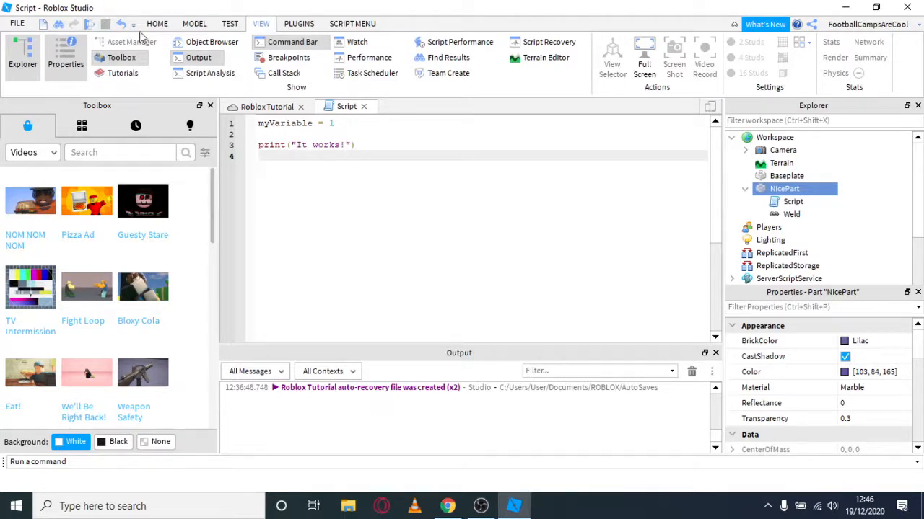
click(231, 25)
click(20, 74)
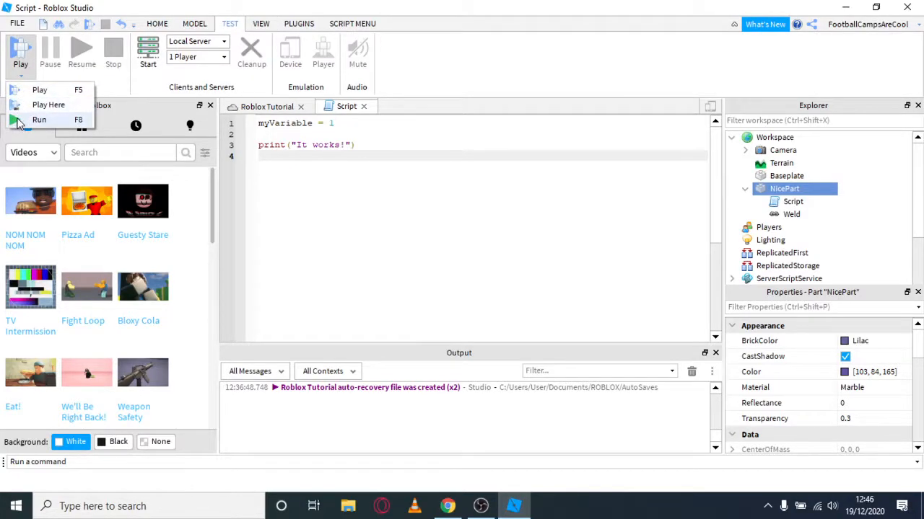
click(36, 118)
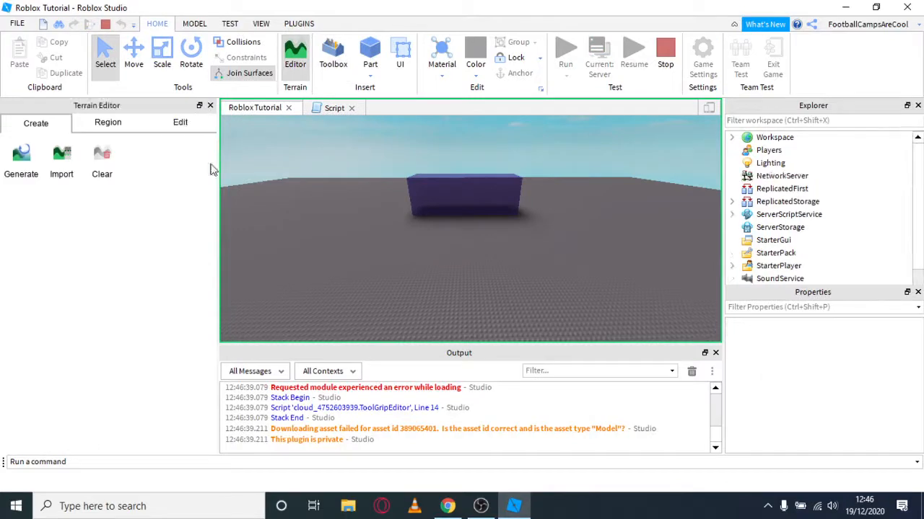
scroll(470, 401, up, 5)
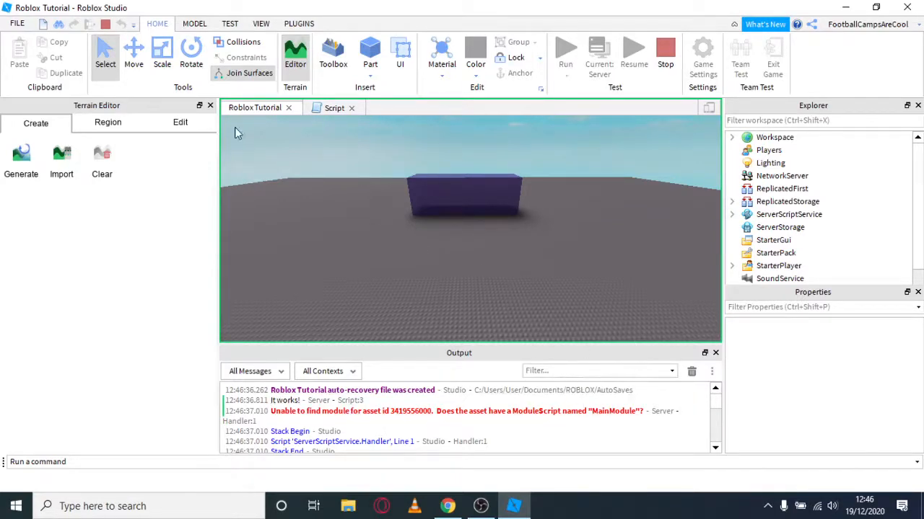
click(105, 24)
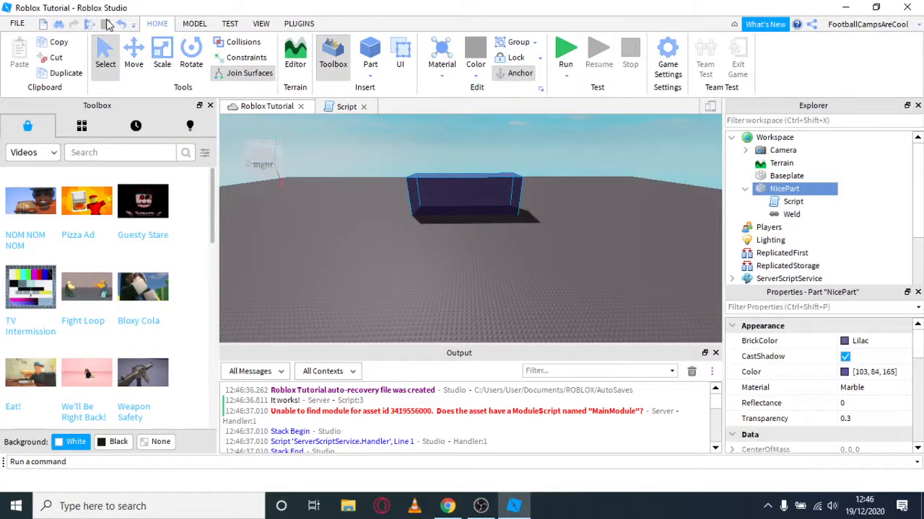
- Replace the quoted text in the script's line 3 print statement with the variable, making it print(myVariable)
click(339, 107)
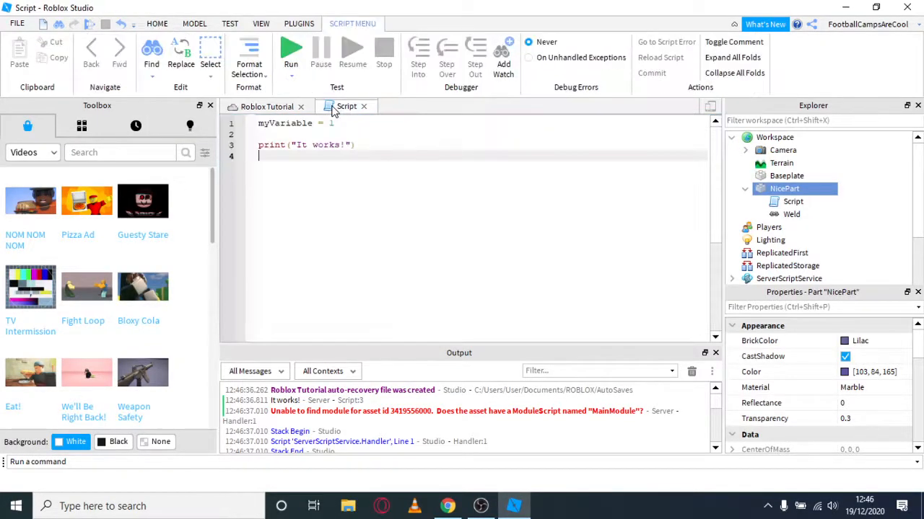
click(352, 145)
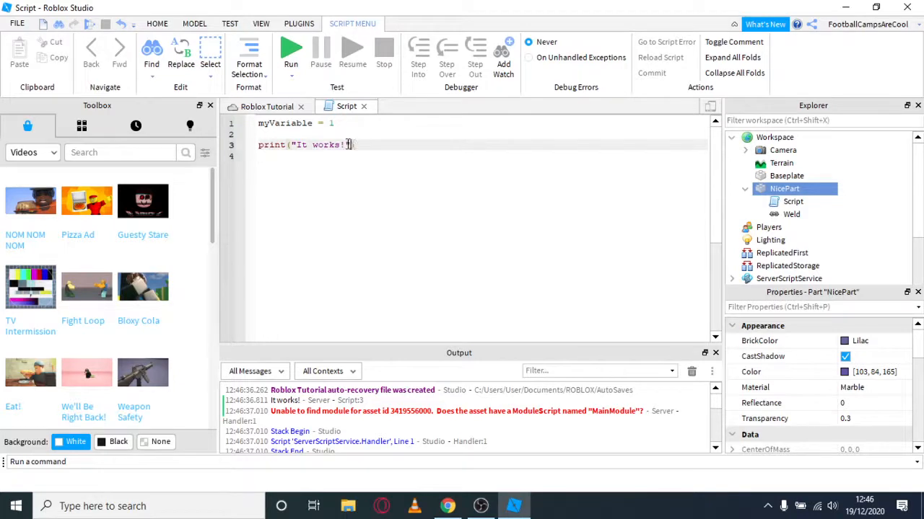
key(BackSpace)
key(Return)
key(Return)
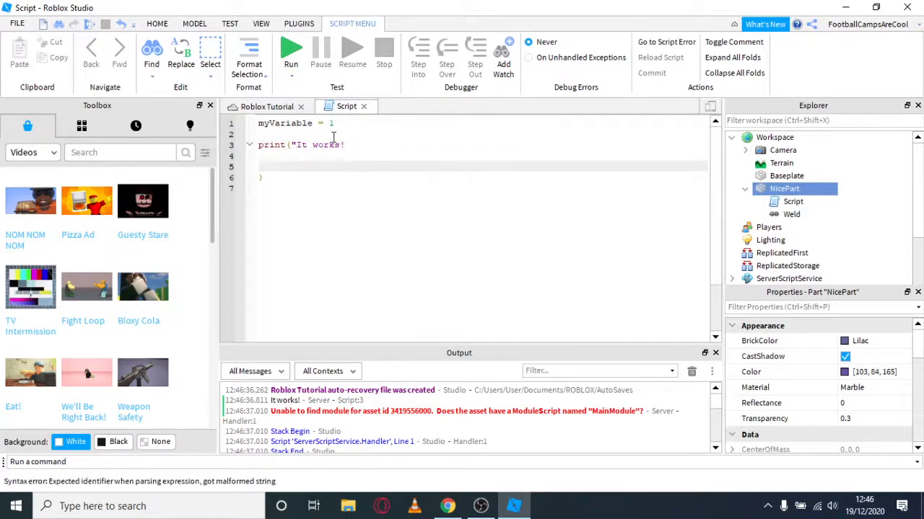
key(BackSpace)
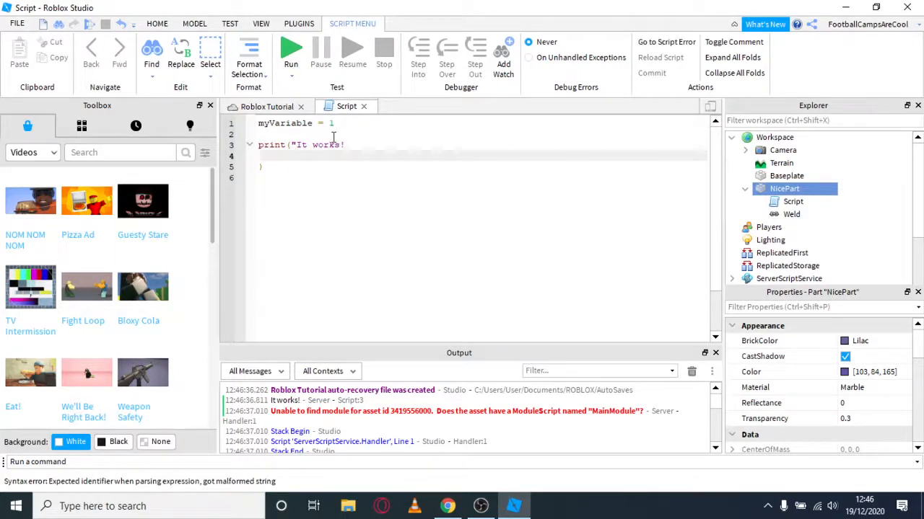
key(BackSpace)
key(BackSpace)
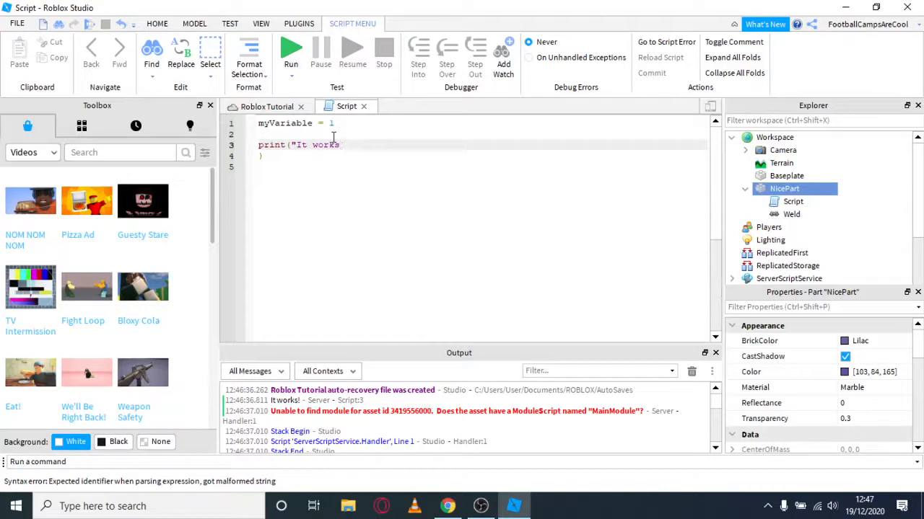
key(BackSpace)
key(BackSpace)
key(BackSpace)
key(BackSpace)
key(BackSpace)
key(BackSpace)
key(BackSpace)
key(BackSpace)
click(261, 155)
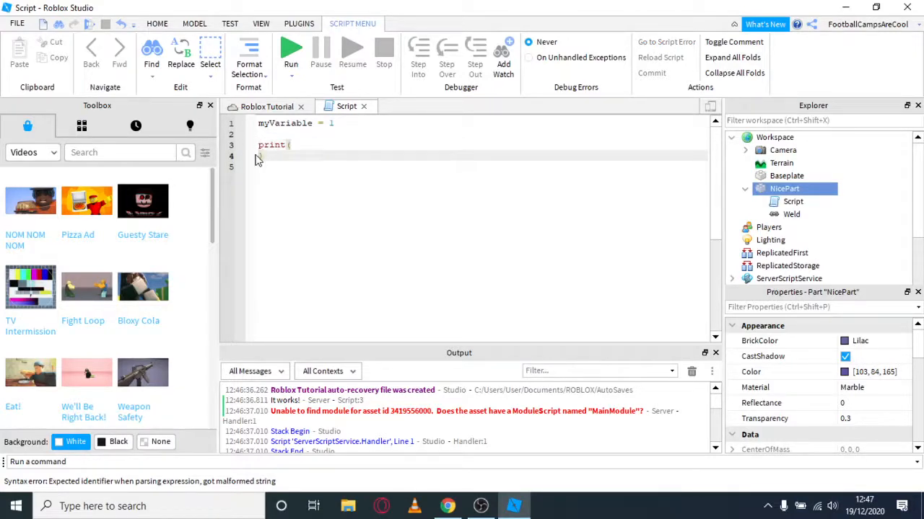
key(BackSpace)
text(myVa)
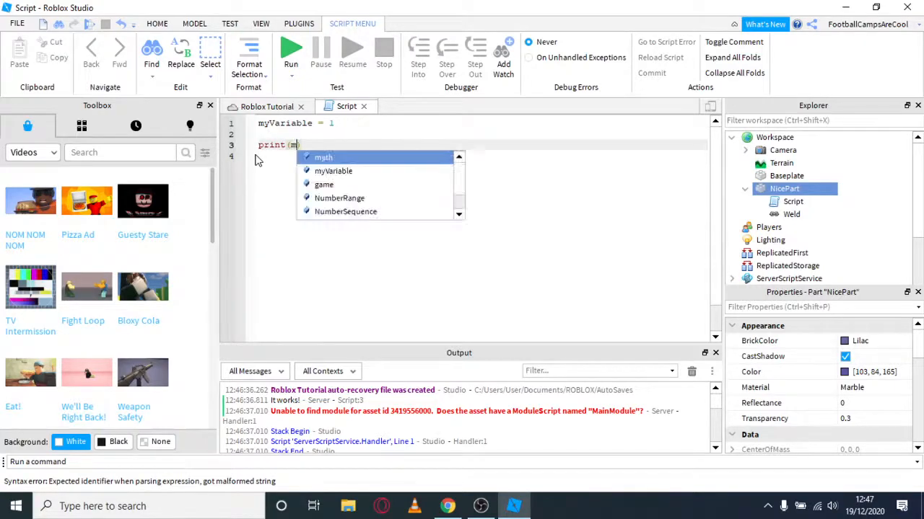
text(riable)
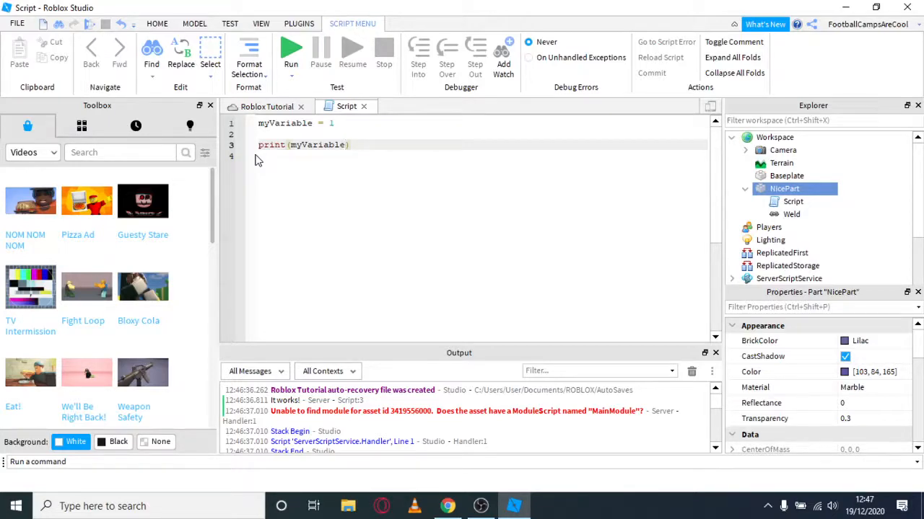
- Test the place in Run mode and check the value printed by line 3 of the script, and stop the run
click(292, 56)
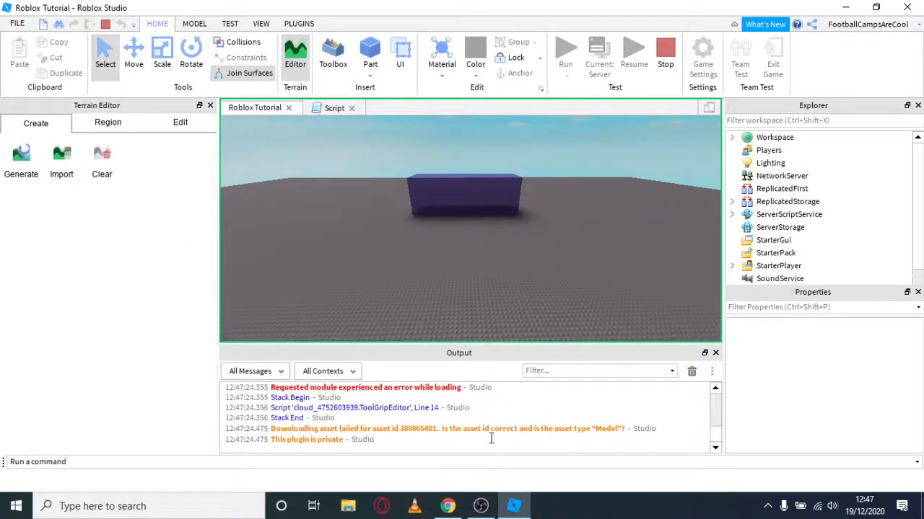
scroll(490, 438, up, 5)
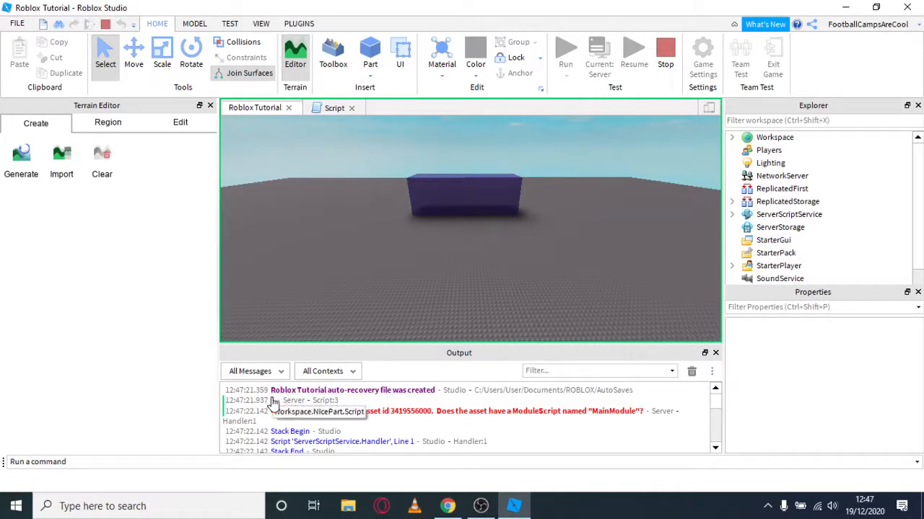
key(shift+F5)
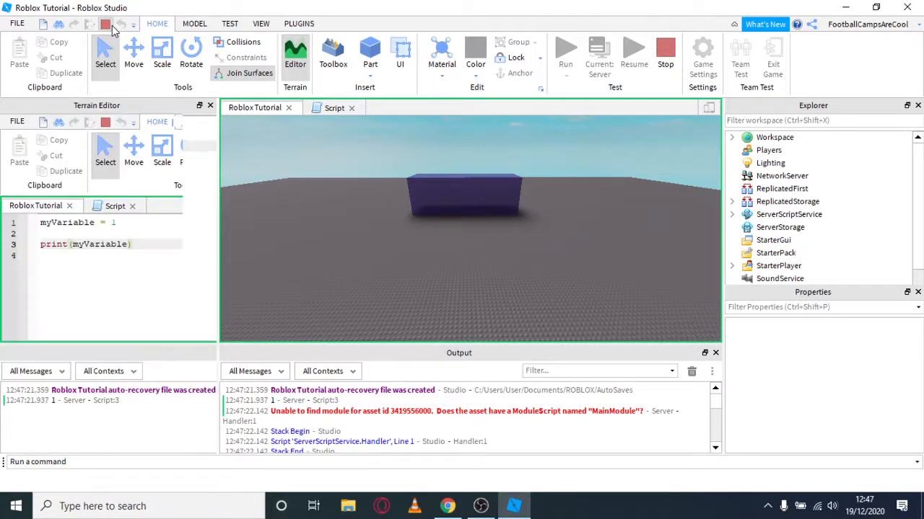
- Set myVariable to 10 and test the place in Run mode, checking the printed value before stopping the run
click(349, 108)
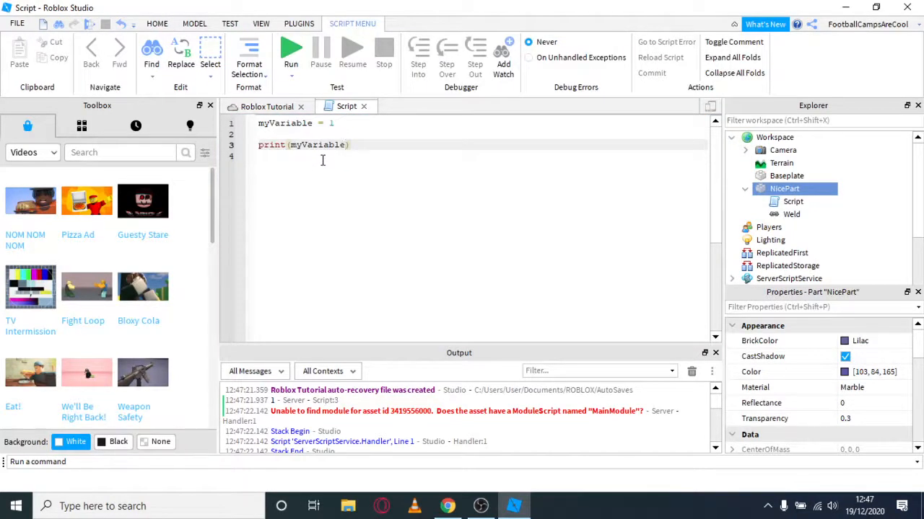
double_click(332, 124)
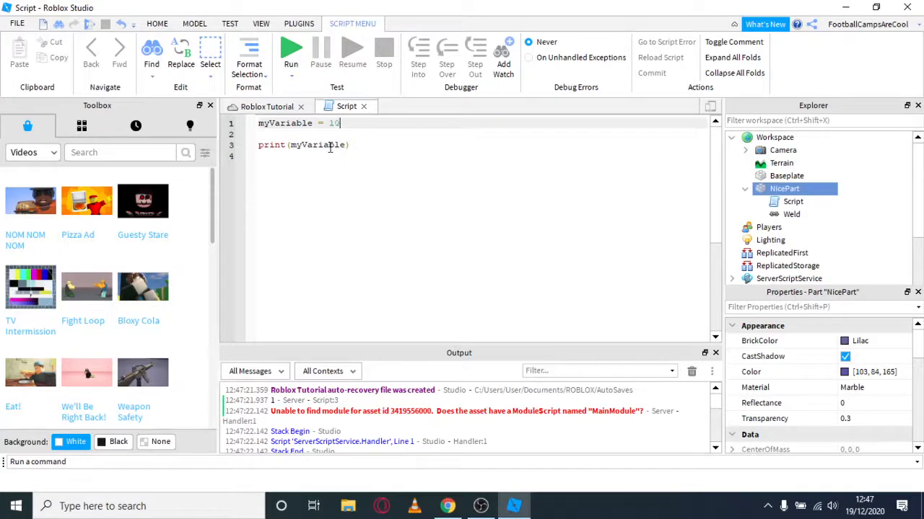
click(285, 45)
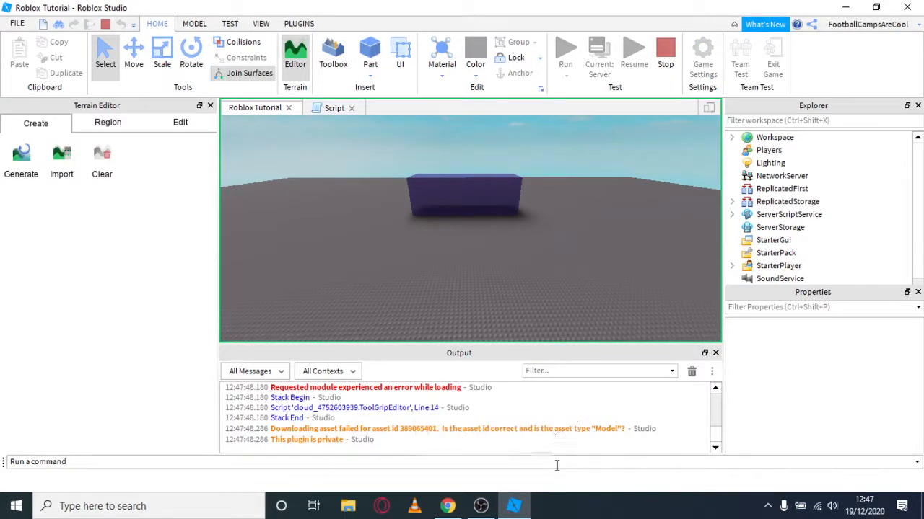
scroll(553, 435, up, 5)
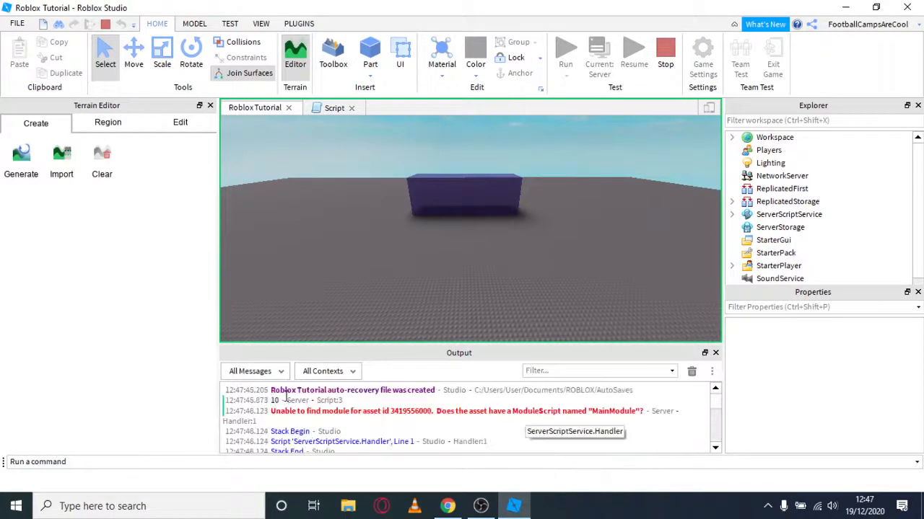
click(105, 24)
- Enclose myVariable in double quotation marks inside the print statement on line 3
click(332, 108)
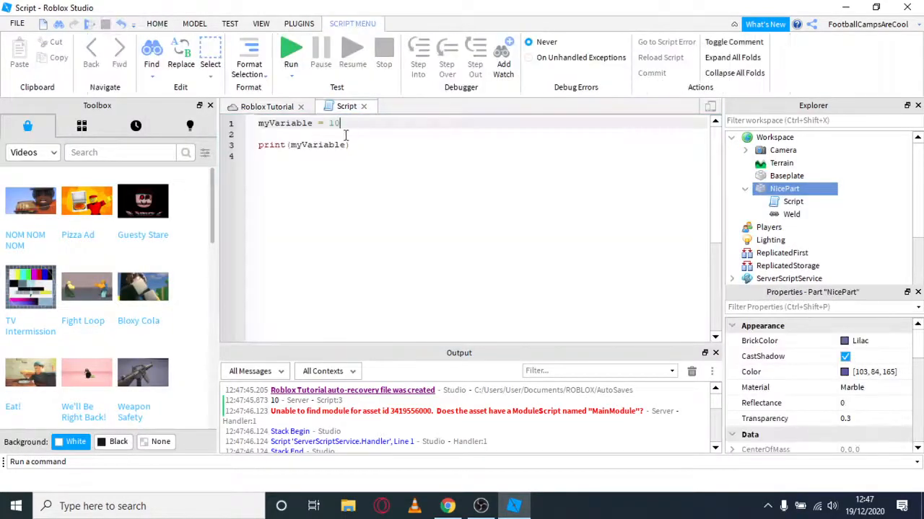
click(290, 145)
text(")
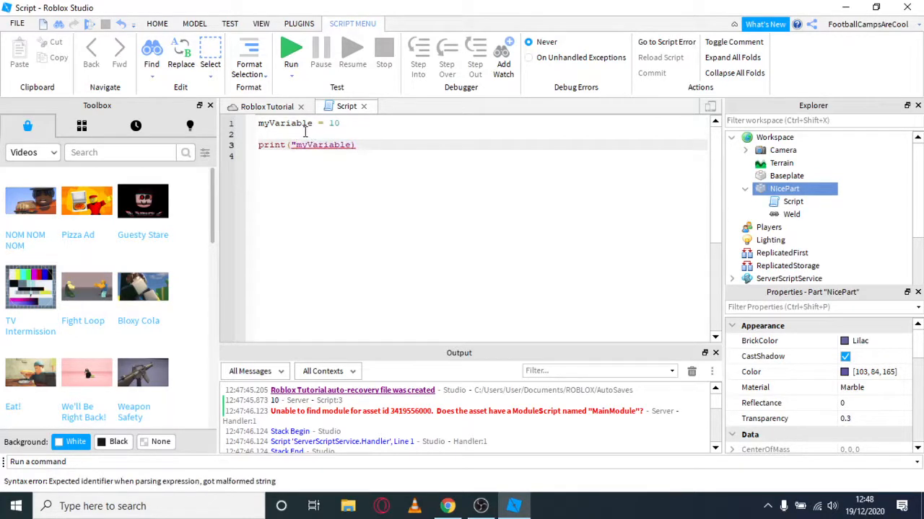
click(350, 145)
text(")
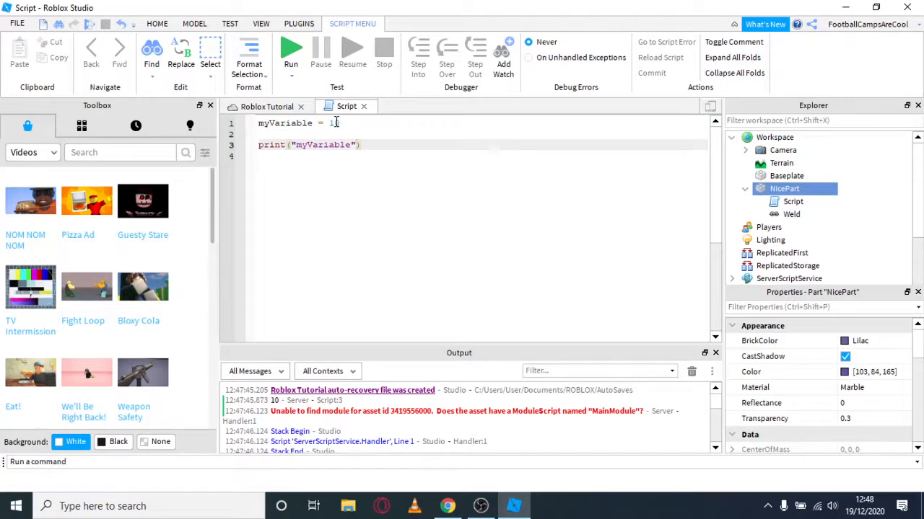
- Run the place with the quoted print argument, check what the script prints in the Output, and stop the run
click(289, 47)
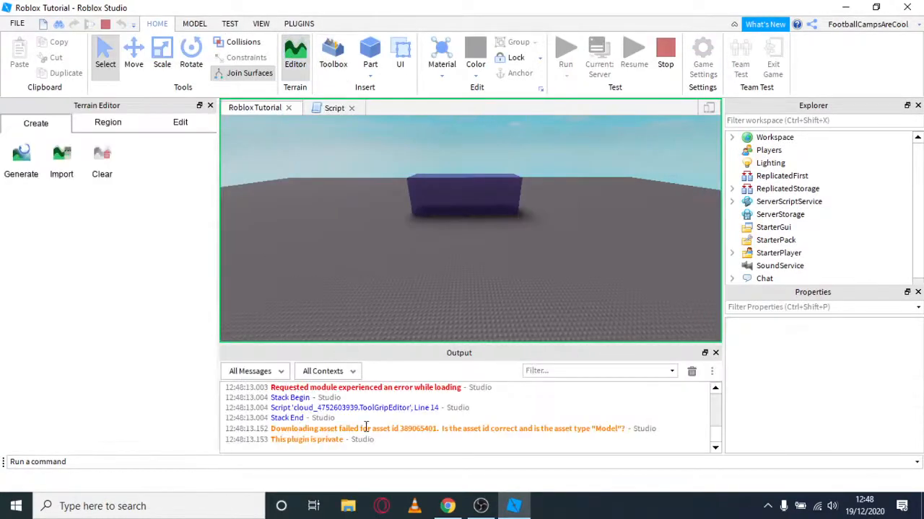
scroll(365, 426, up, 5)
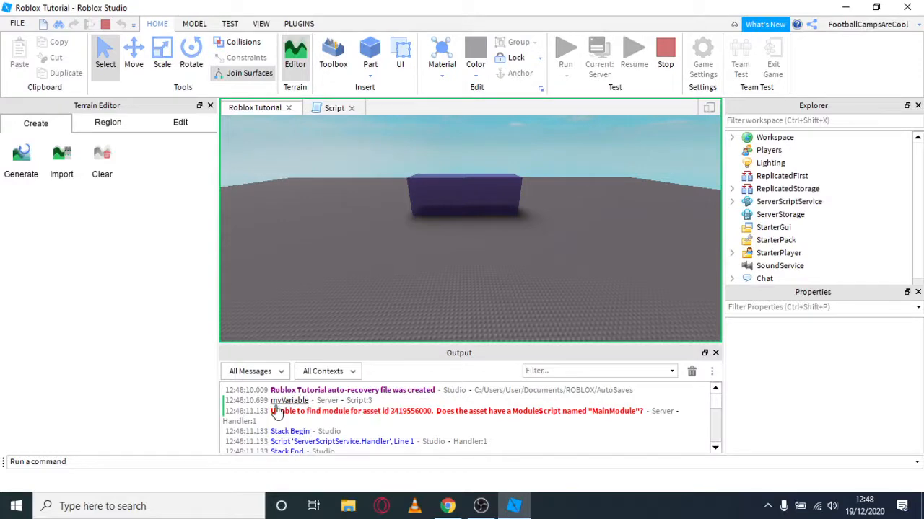
click(107, 26)
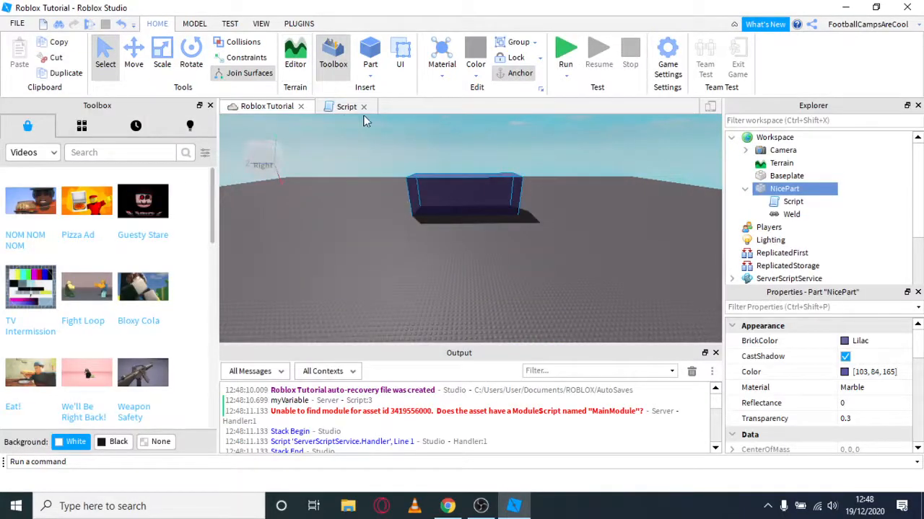
- Delete the quoted text "myVariable" from the print statement, leaving its parentheses empty
click(341, 108)
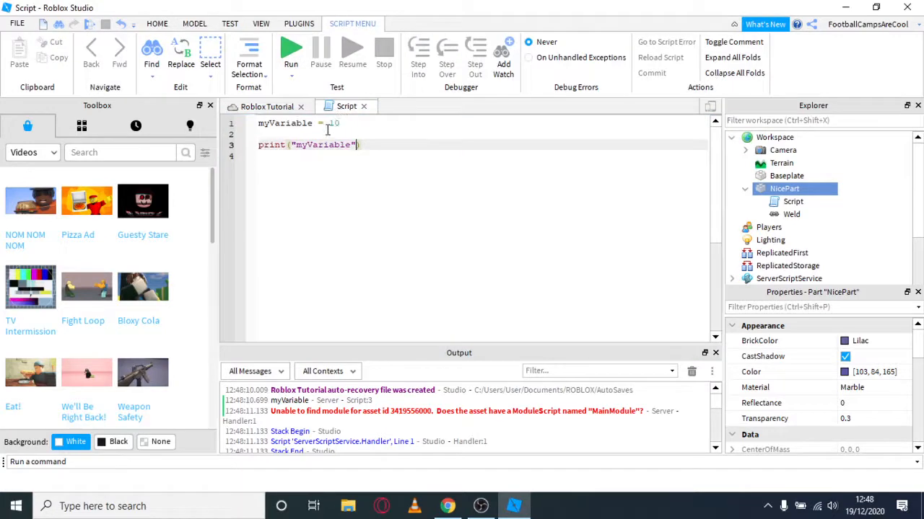
key(BackSpace)
key(BackSpace)
key(BackSpace)
key(BackSpace)
key(BackSpace)
key(BackSpace)
key(BackSpace)
key(BackSpace)
key(BackSpace)
key(BackSpace)
key(BackSpace)
key(BackSpace)
- Set the value of myVariable on line 1 to the string "It works!"
click(353, 124)
key(BackSpace)
key(BackSpace)
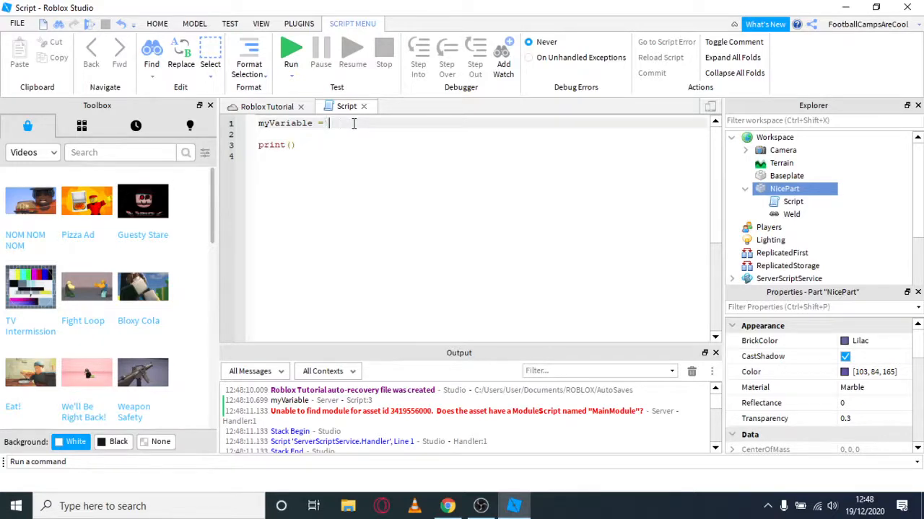
text("It works!)
- Insert the variable myVariable without quotation marks between the empty print parentheses on line 3
click(289, 145)
click(289, 146)
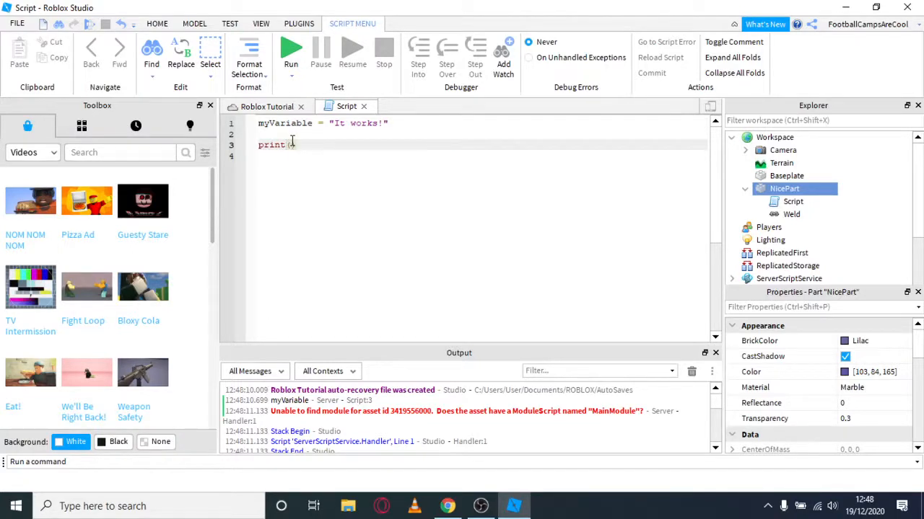
text(myVariab)
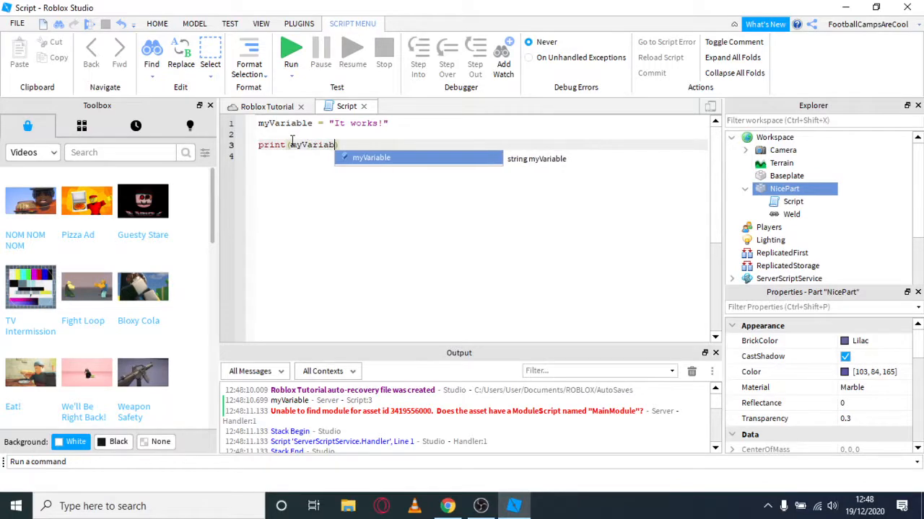
key(Tab)
- Run the place to check the printed string variable in the Output, stop the run and return to the script
click(289, 47)
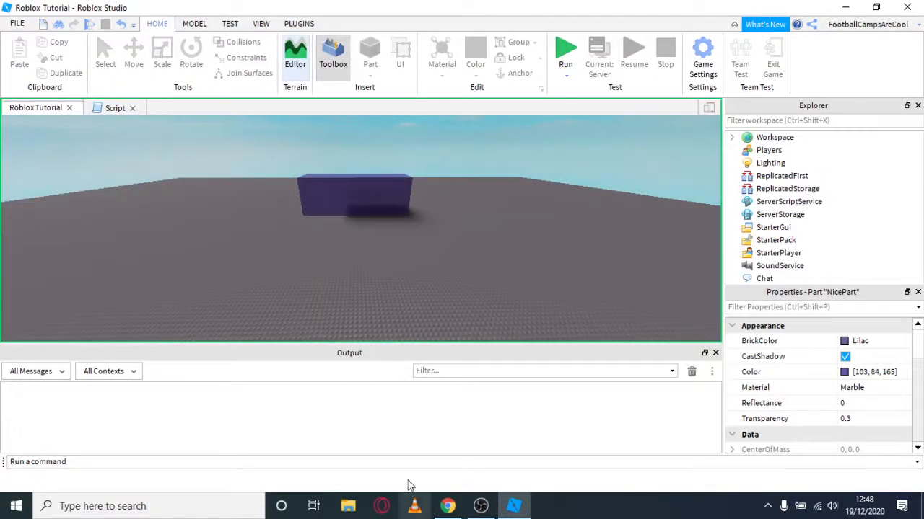
scroll(386, 430, up, 5)
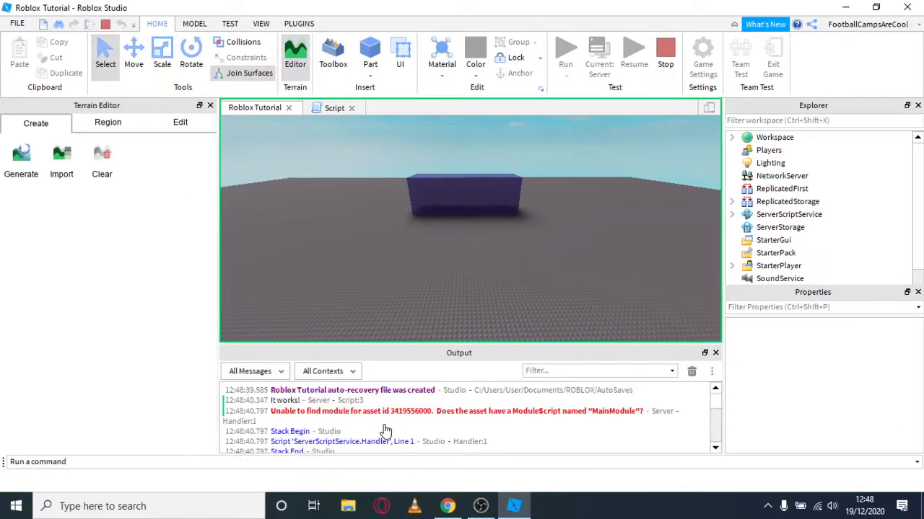
click(106, 24)
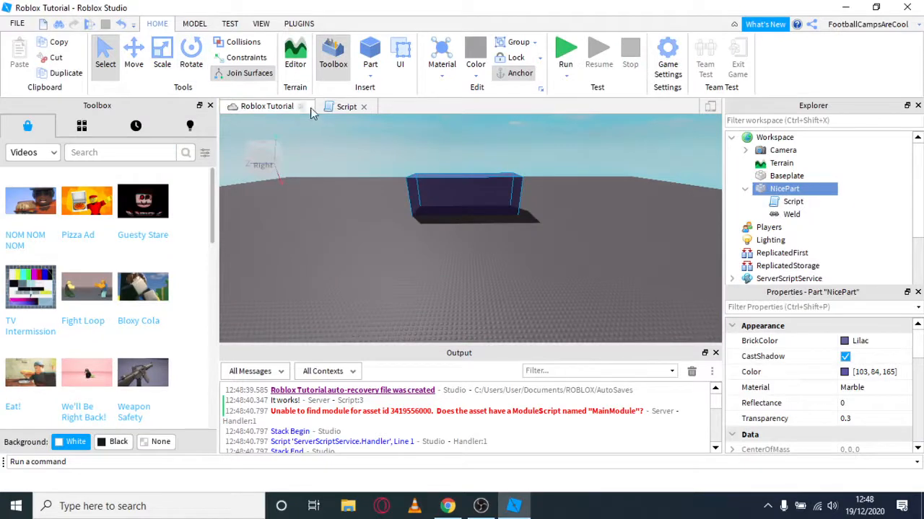
click(338, 107)
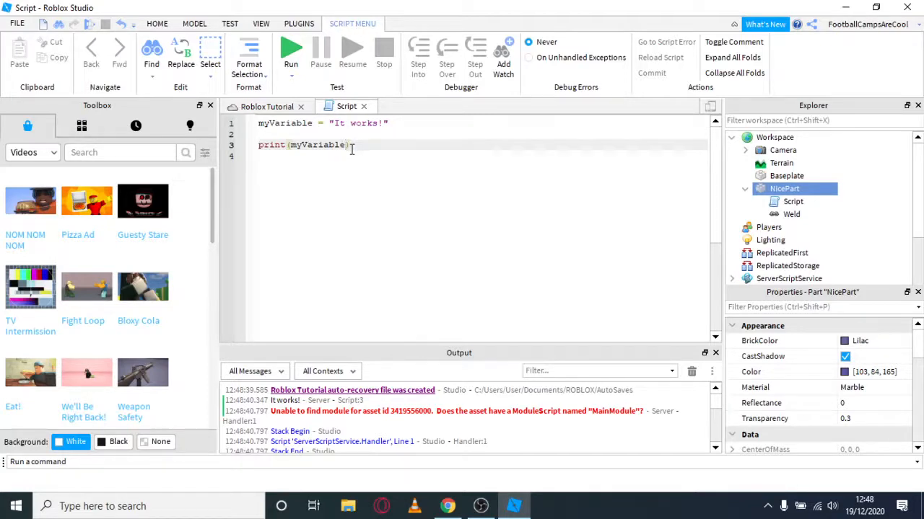
- Try enclosing myVariable in quotation marks in the print statement, and undo the edit
click(390, 124)
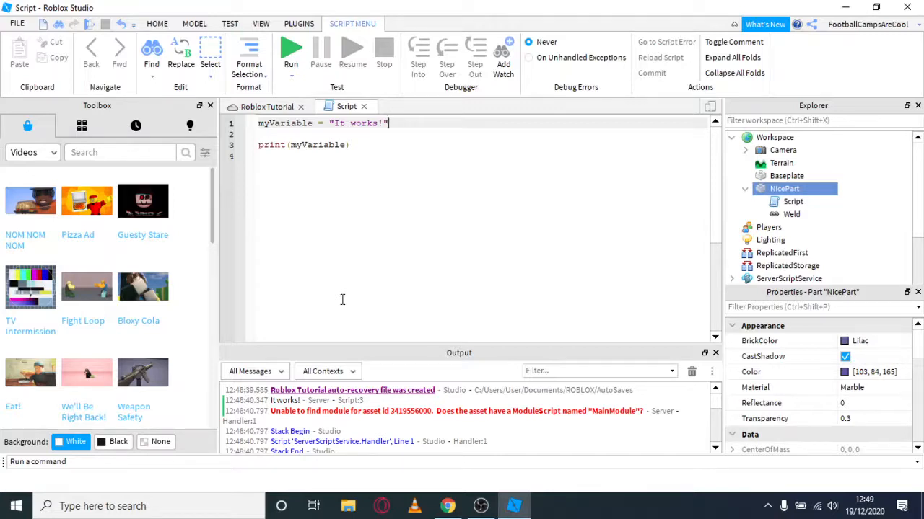
click(294, 150)
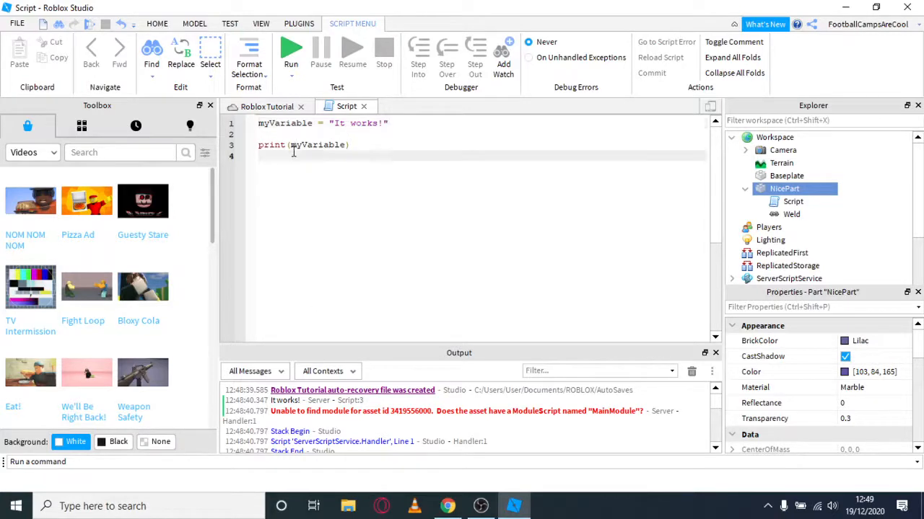
click(291, 145)
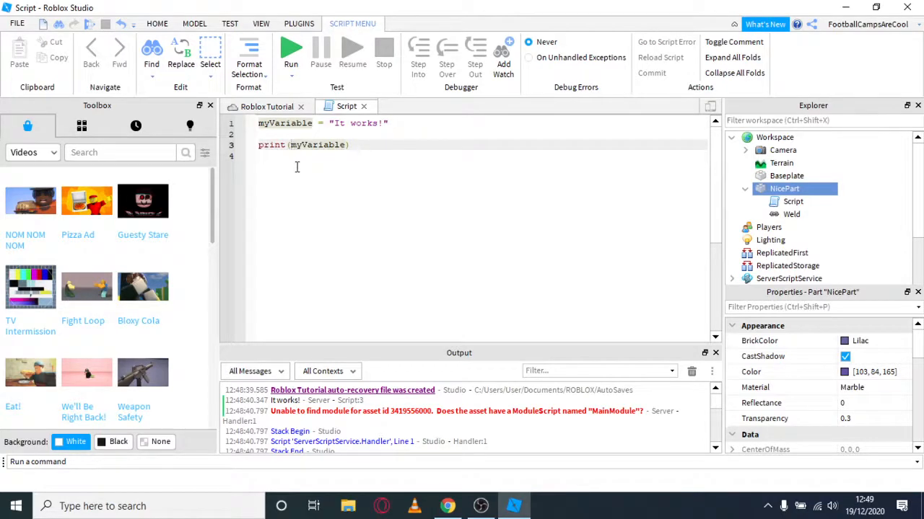
text("")
key(BackSpace)
click(355, 145)
text(")
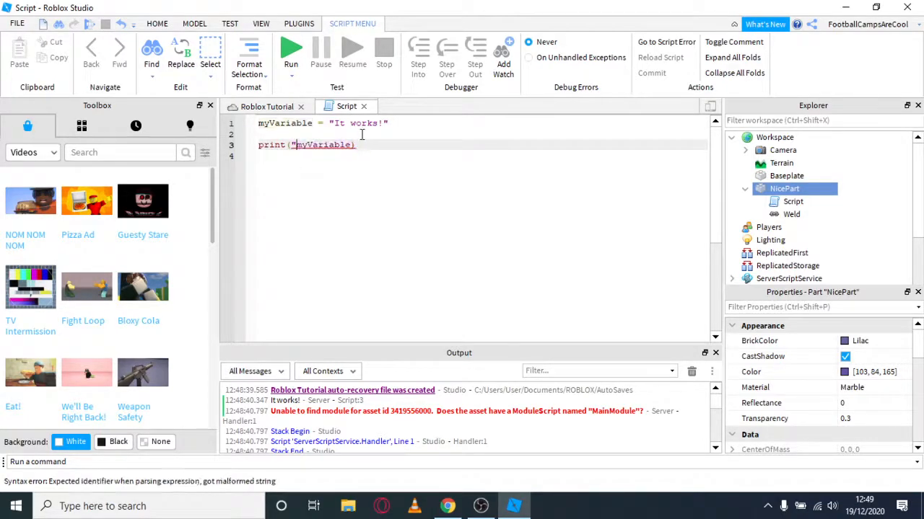
key(ctrl+z)
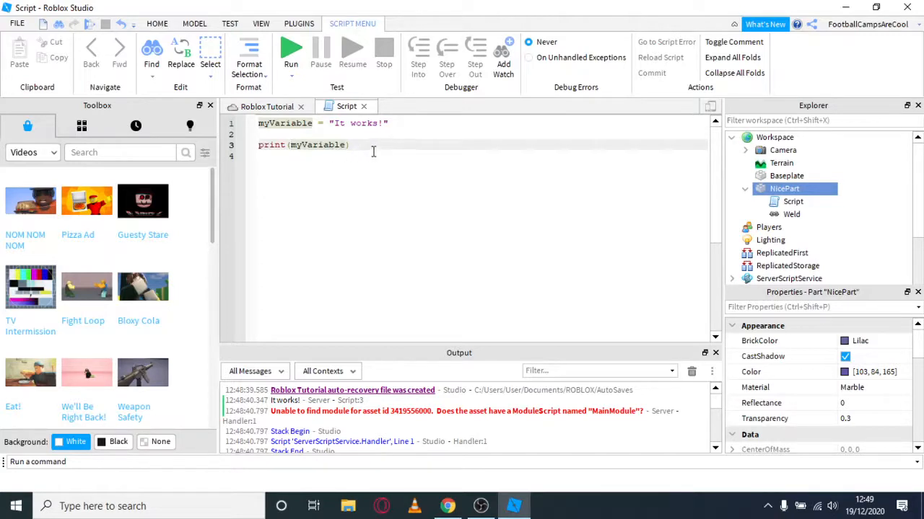
- Delete the existing myVariable assignment and print statement from the script
click(369, 152)
drag(352, 146, 245, 127)
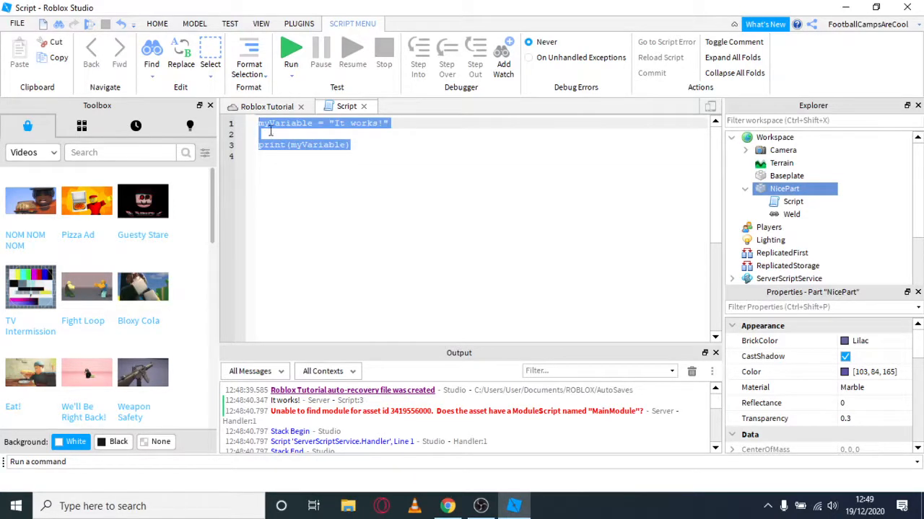
key(BackSpace)
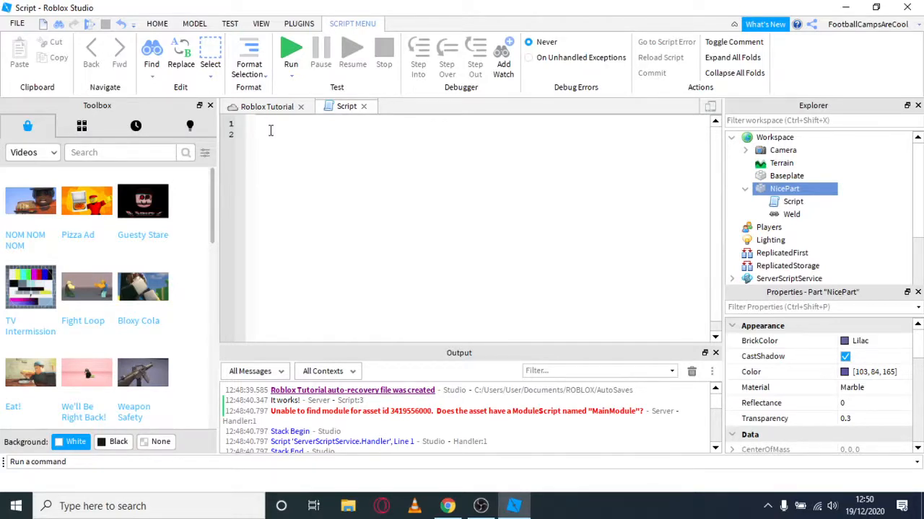
- Declare a local variable nicePart on line 1 that refers to script.Parent
text(local )
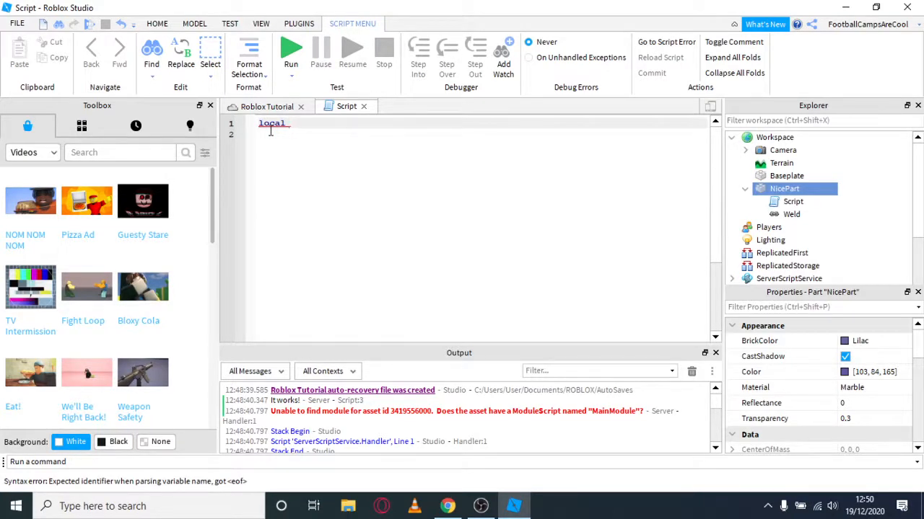
text(nce)
key(BackSpace)
key(BackSpace)
text(ice)
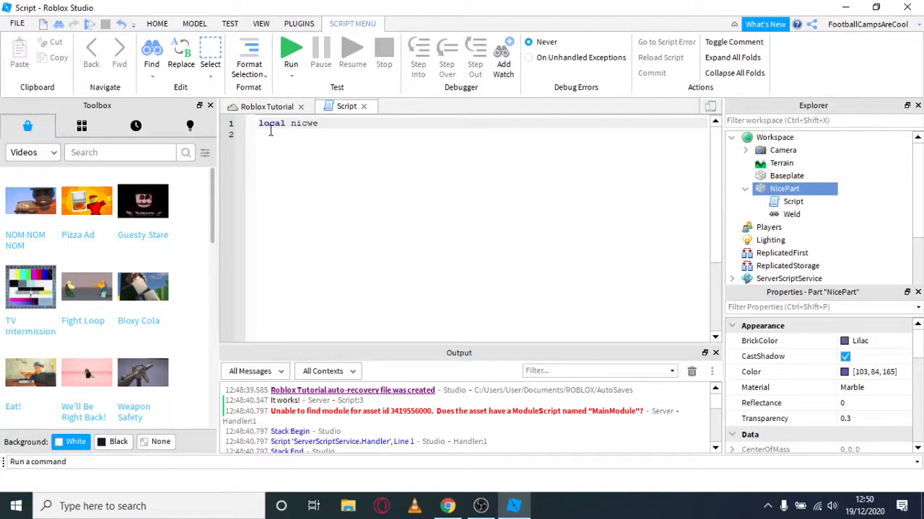
text(Part = )
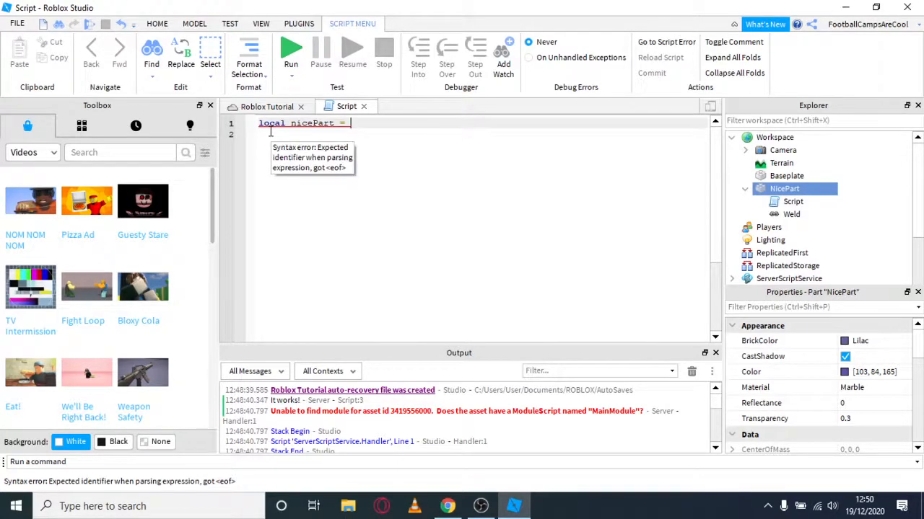
text(script.)
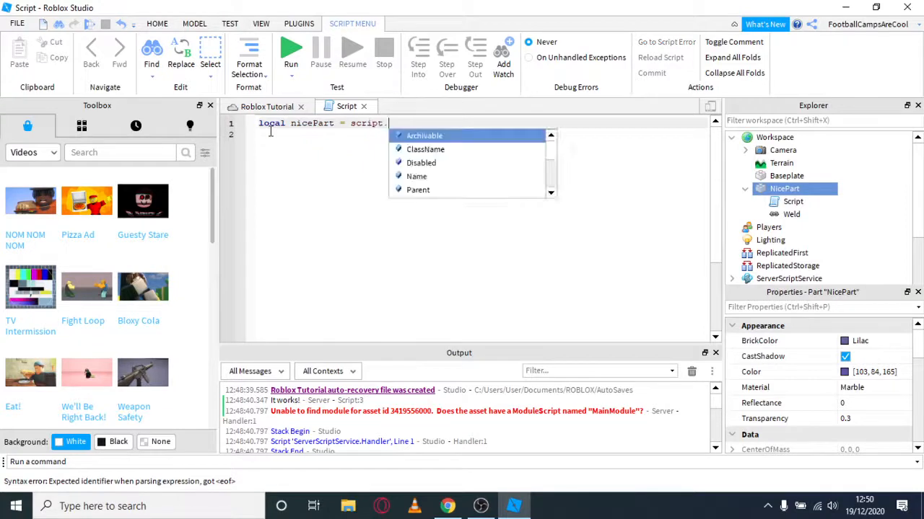
text(Parent)
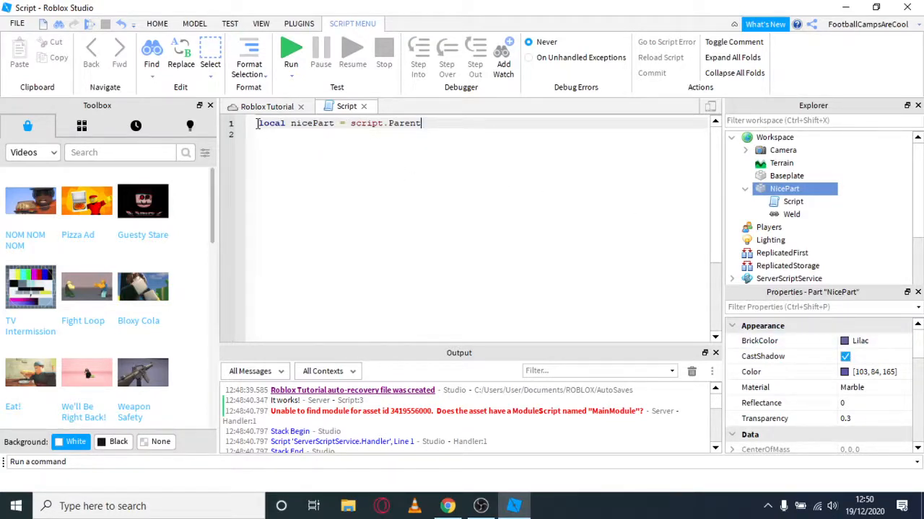
- Try dog and hello as the local variable's name on line 1, and restore the name nicePart
drag(257, 123, 286, 124)
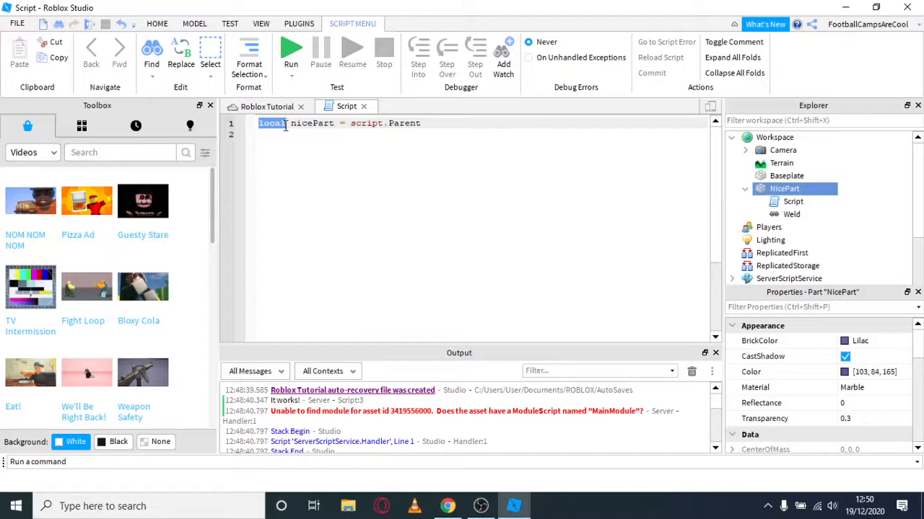
click(273, 130)
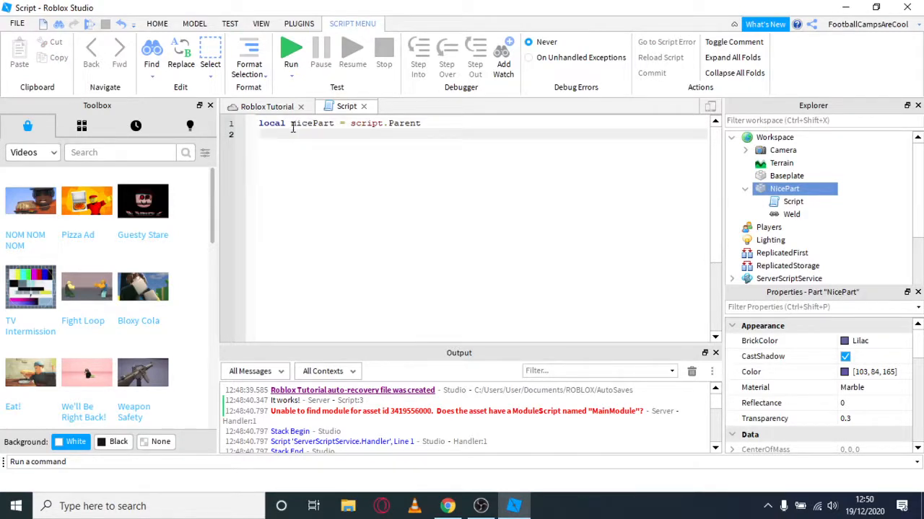
drag(289, 124, 334, 127)
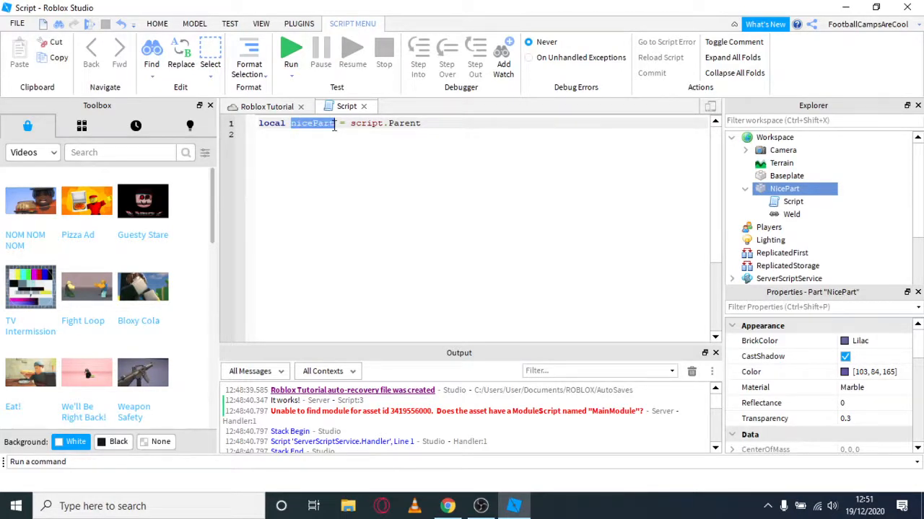
key(BackSpace)
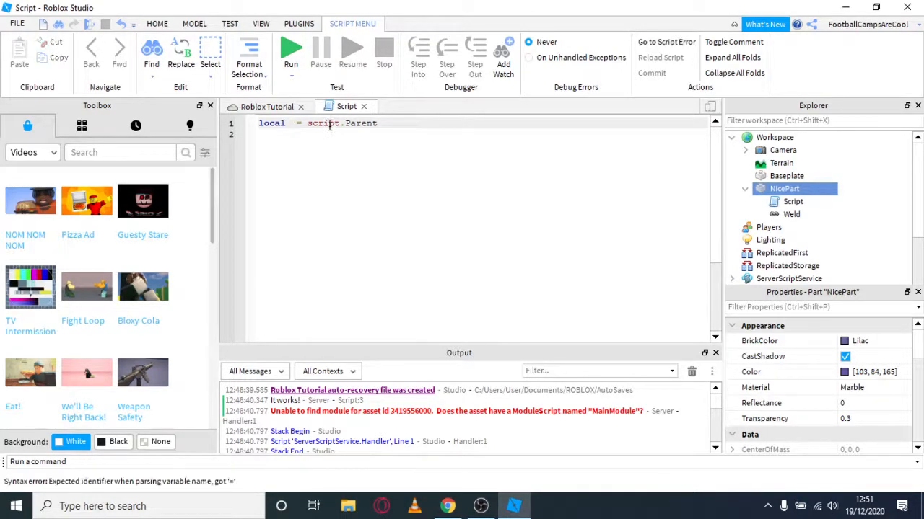
text(dog)
key(BackSpace)
key(BackSpace)
key(BackSpace)
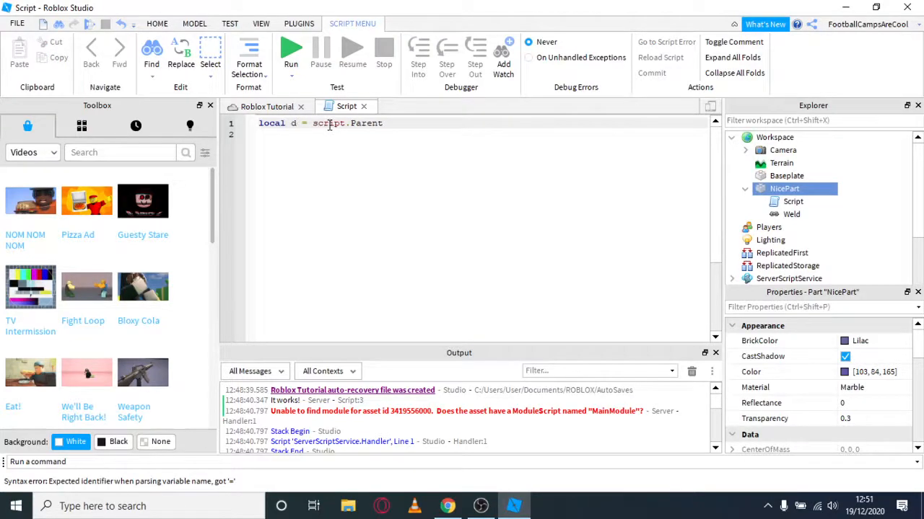
text(hello)
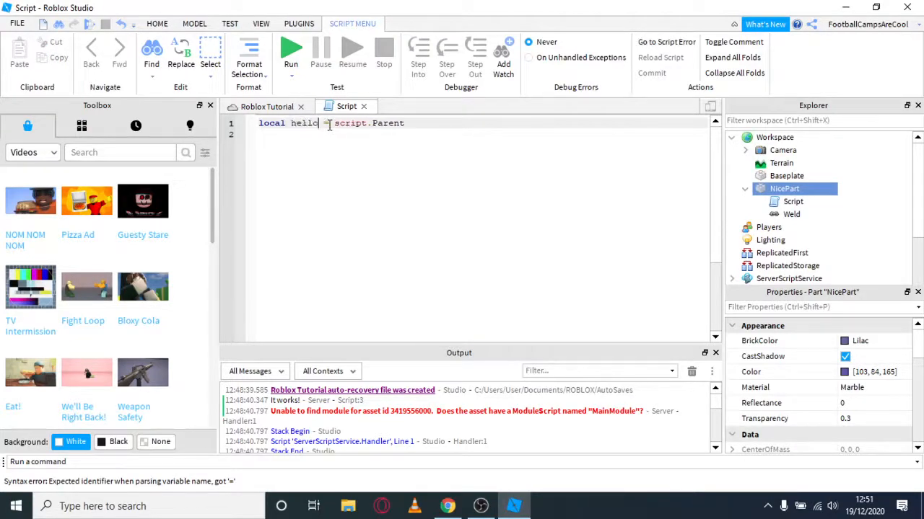
key(BackSpace)
key(BackSpace)
key(BackSpace)
key(BackSpace)
key(BackSpace)
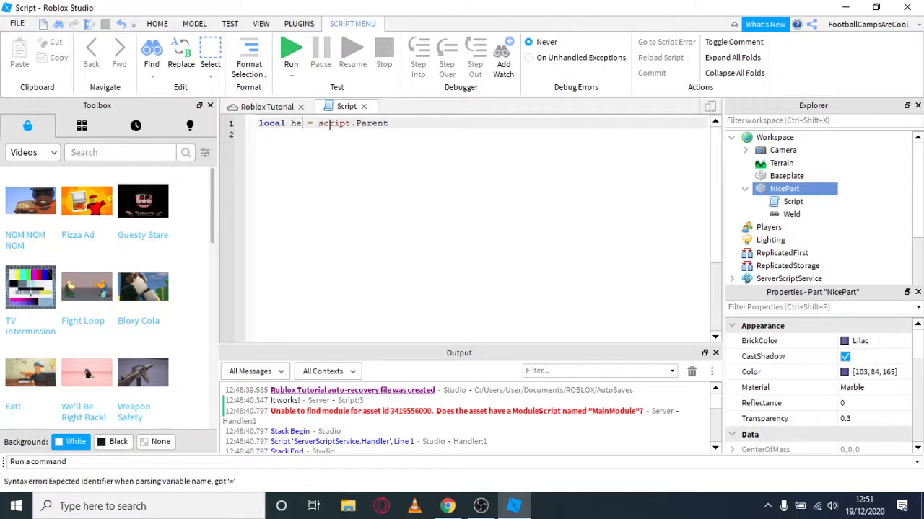
text(nice)
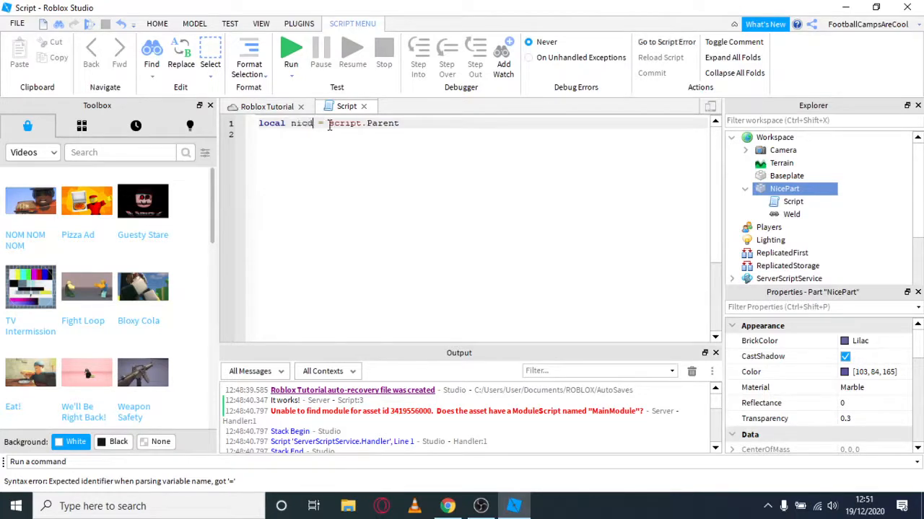
text(Part)
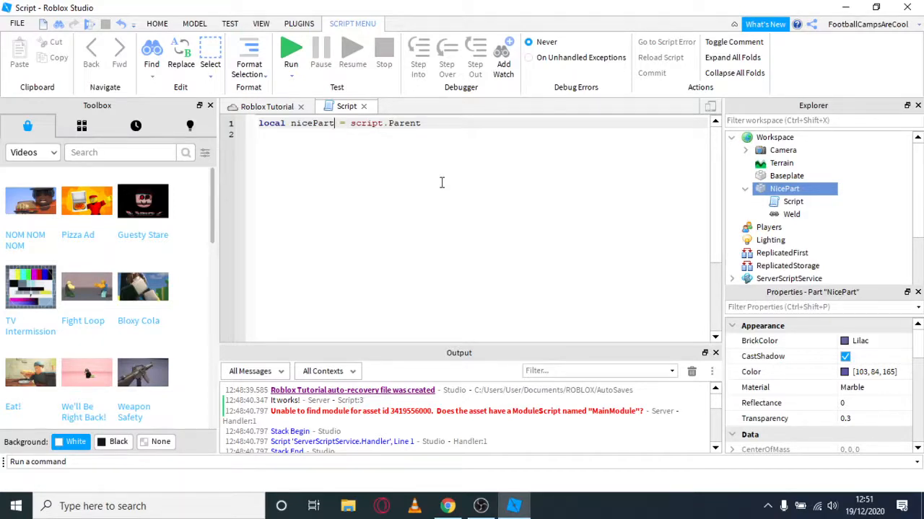
- Try moving the Script under Baseplate and directly under Workspace, and return it to NicePart
click(777, 203)
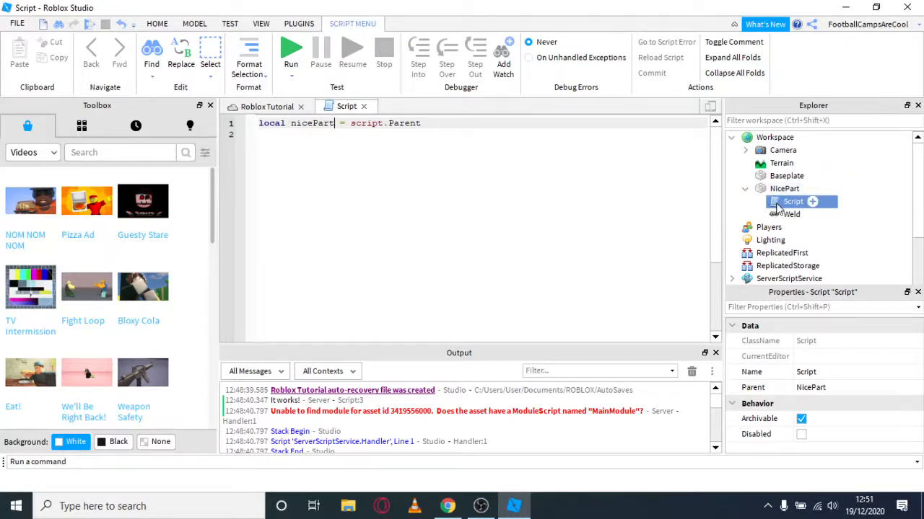
drag(779, 206, 780, 177)
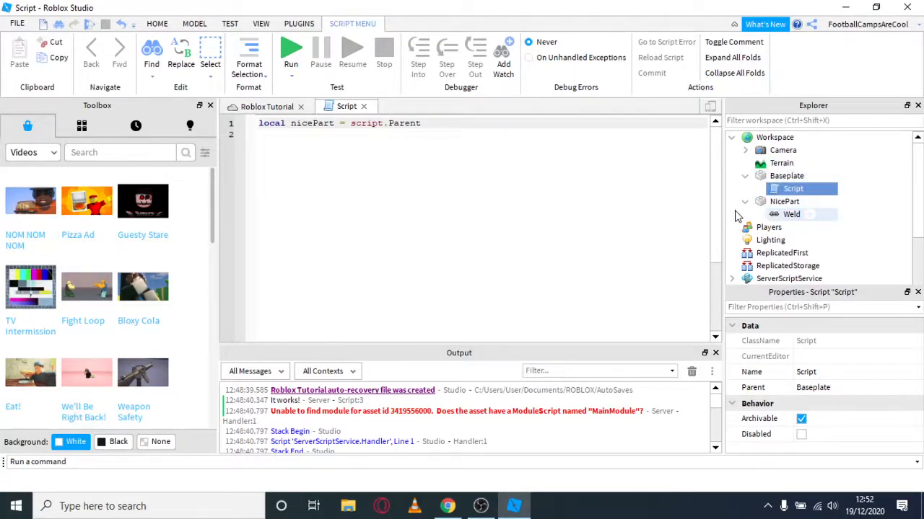
drag(793, 188, 772, 138)
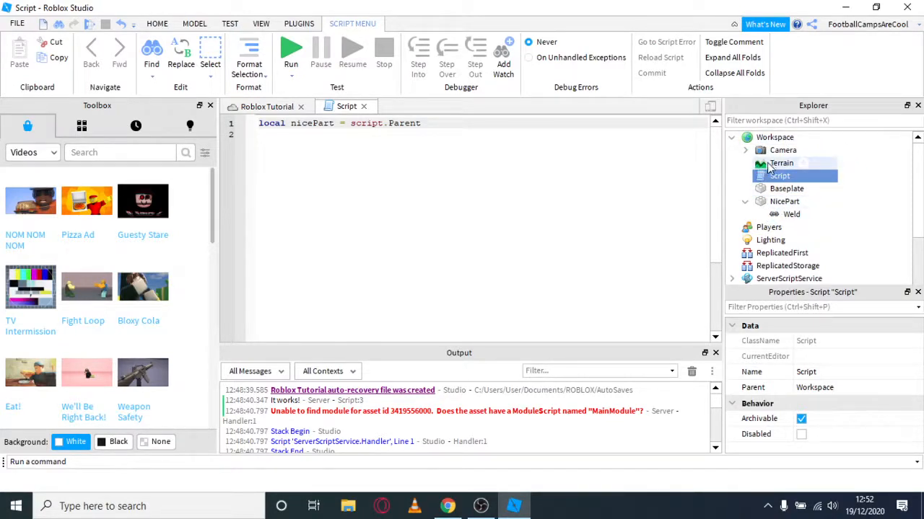
drag(772, 180, 780, 202)
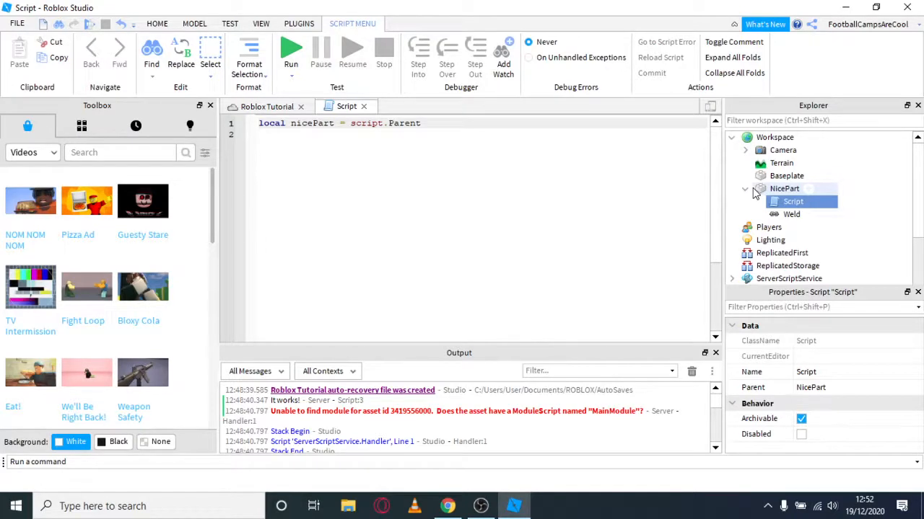
click(780, 189)
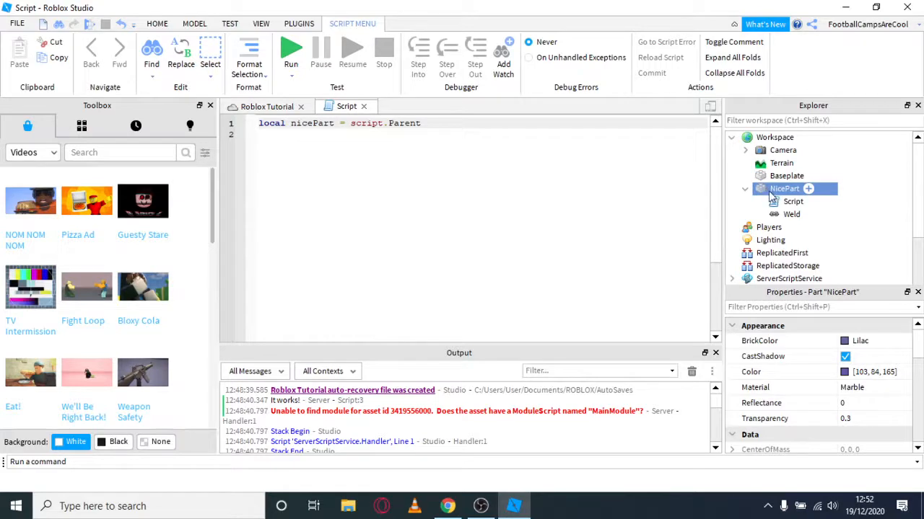
- Replace script.Parent with the full path game.Workspace.NicePart in the nicePart declaration
click(443, 124)
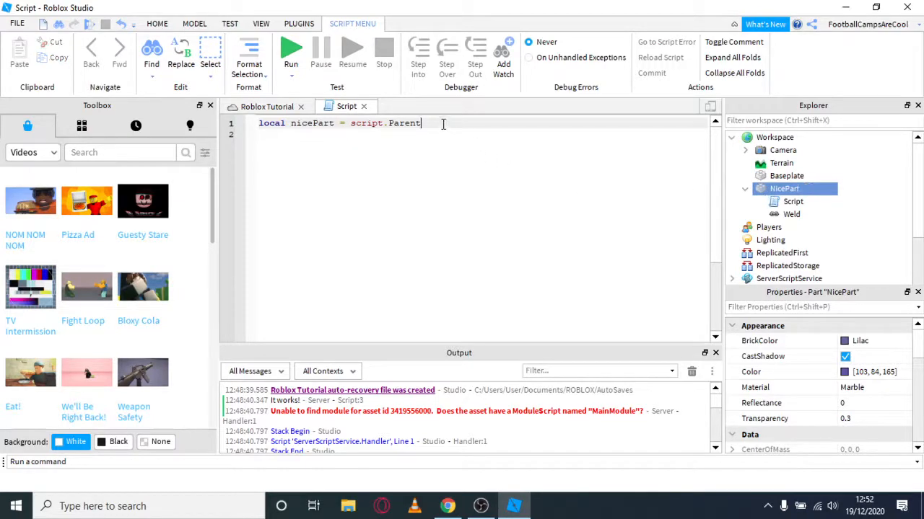
key(BackSpace)
key(BackSpace)
key(BackSpace)
key(BackSpace)
key(BackSpace)
key(BackSpace)
key(BackSpace)
key(BackSpace)
key(BackSpace)
key(BackSpace)
key(BackSpace)
key(BackSpace)
key(BackSpace)
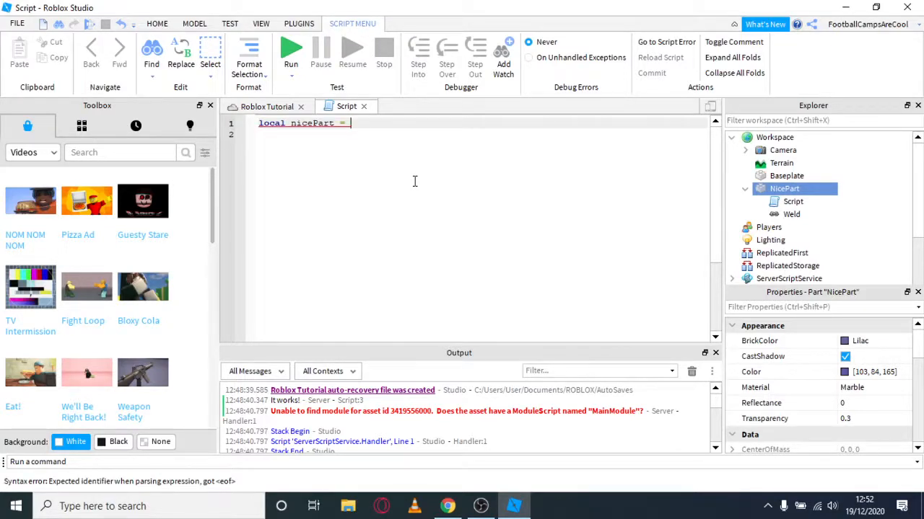
text(g)
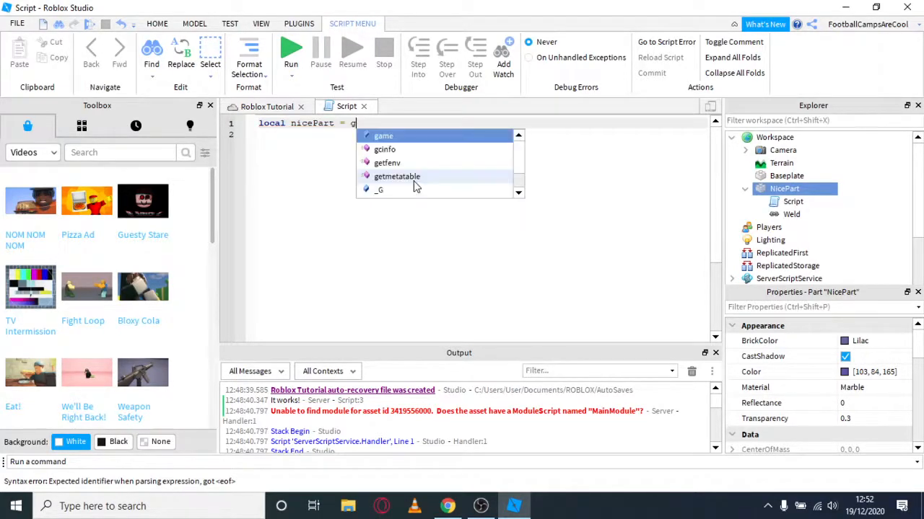
text(ae)
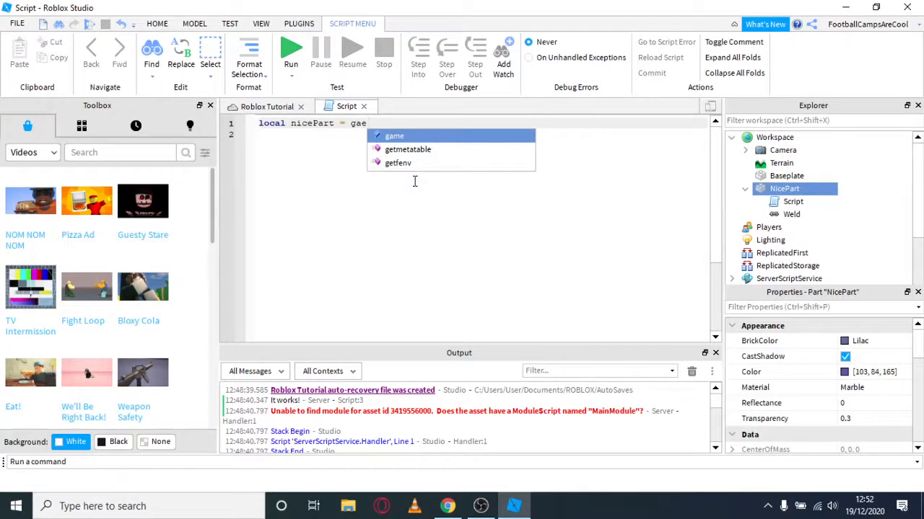
key(BackSpace)
text(me)
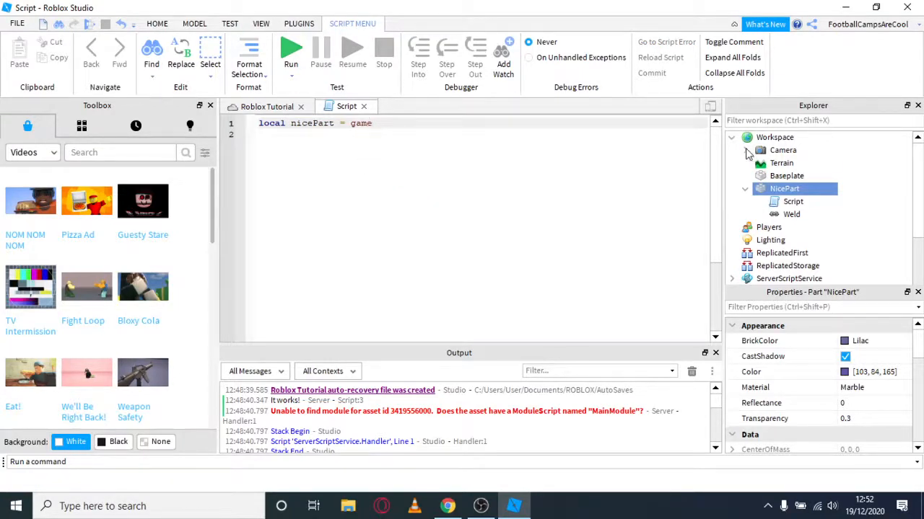
scroll(883, 256, down, 2)
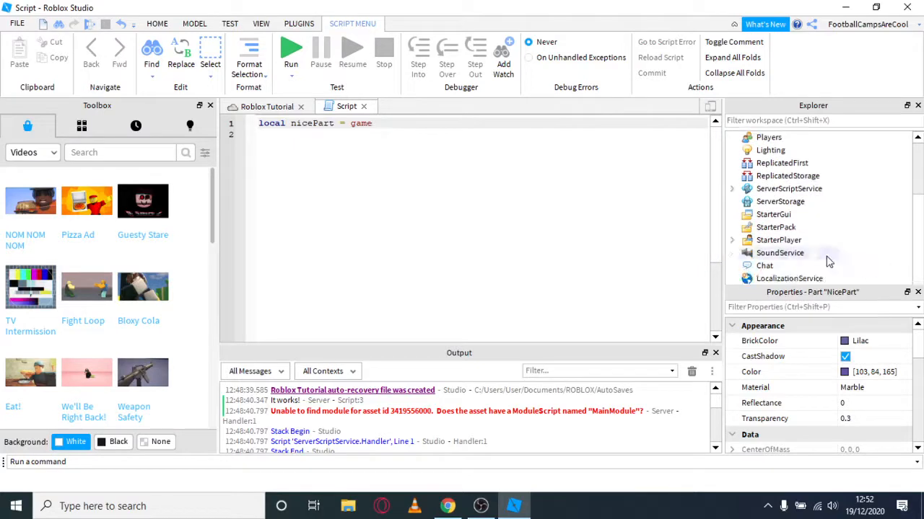
scroll(829, 261, up, 2)
text(.)
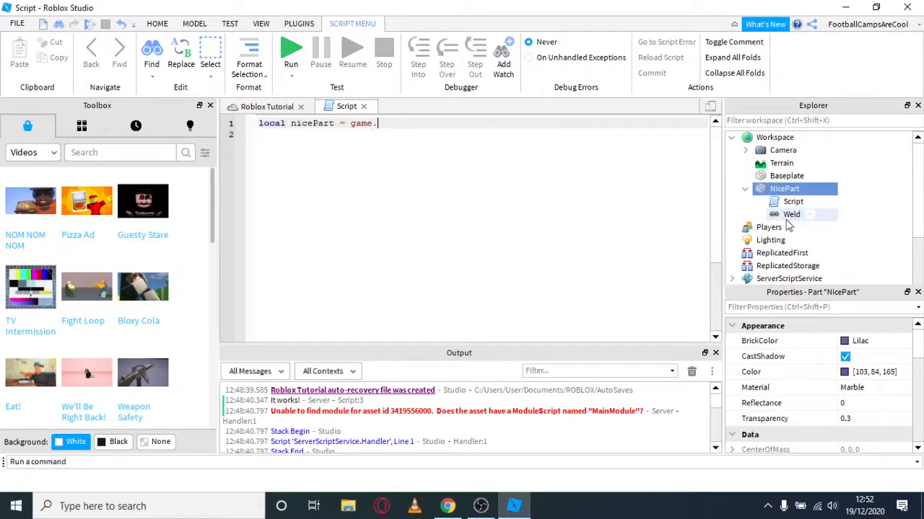
text(Wor)
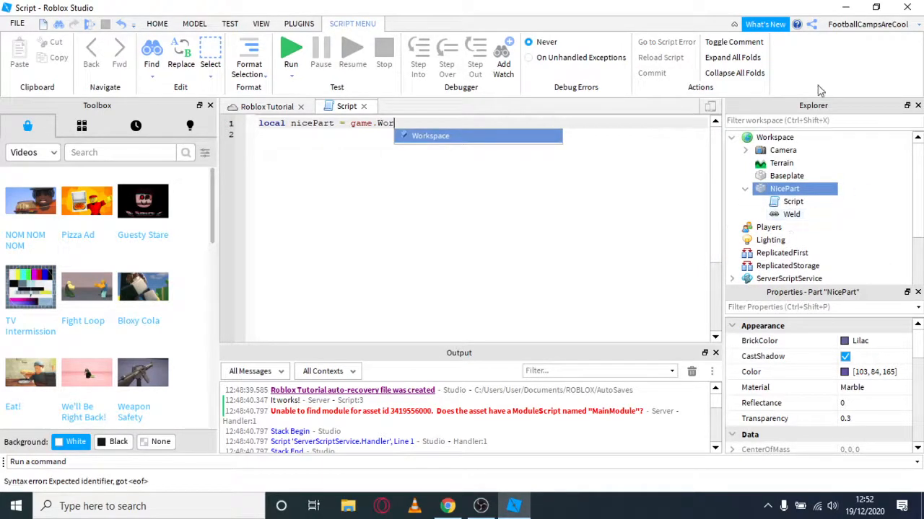
click(520, 141)
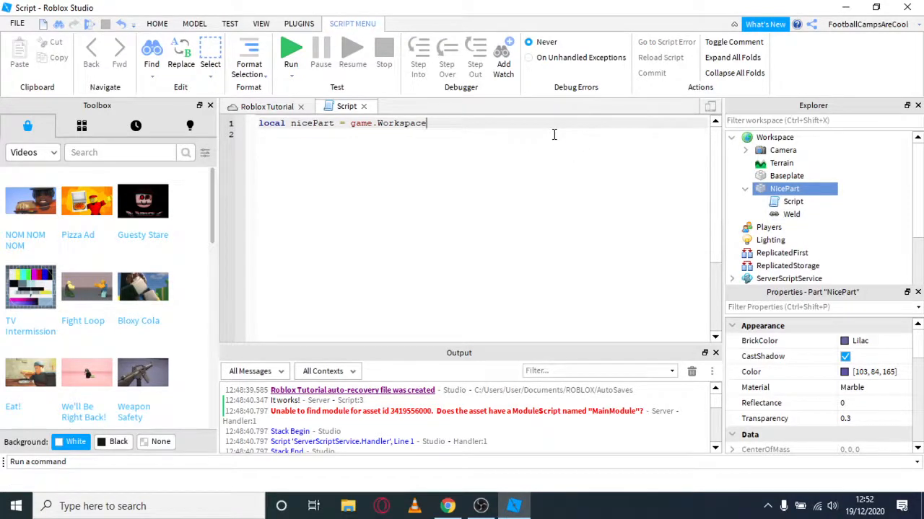
text(.Nice)
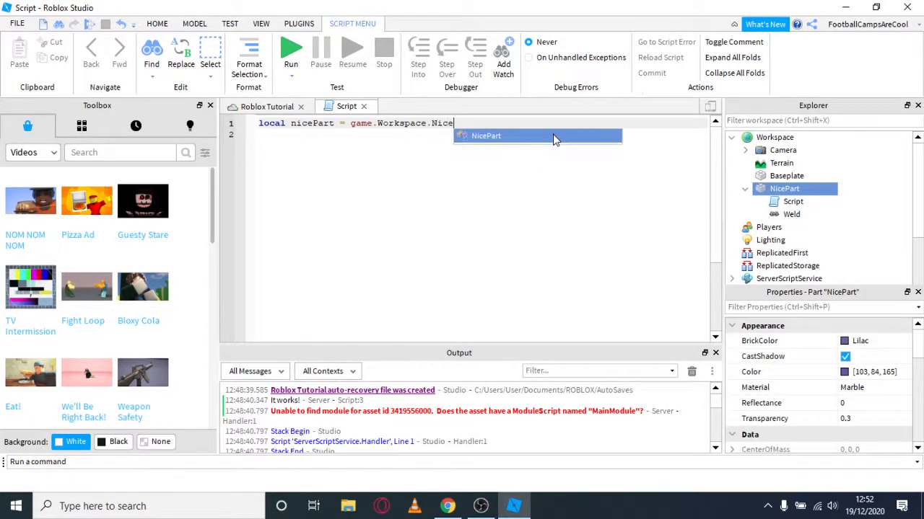
click(553, 137)
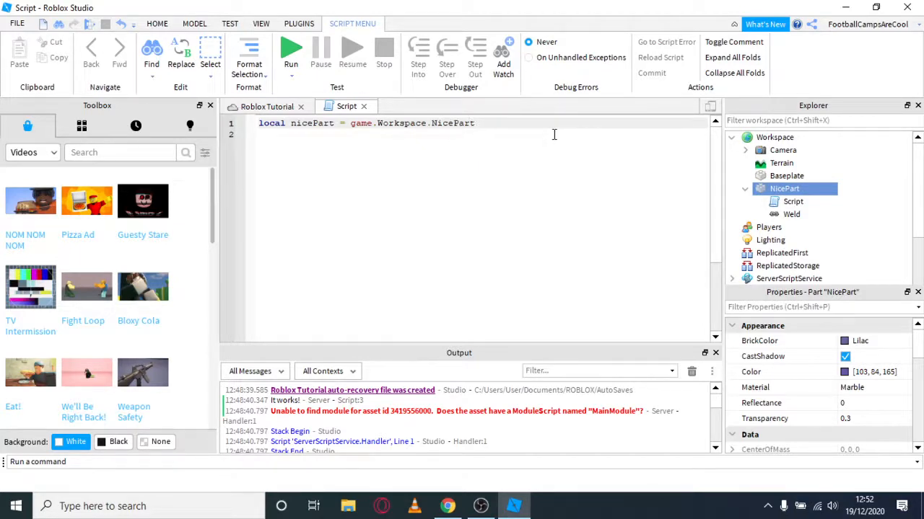
- Replace the full path game.Workspace.NicePart with script.Parent in the nicePart declaration on line 1
click(763, 139)
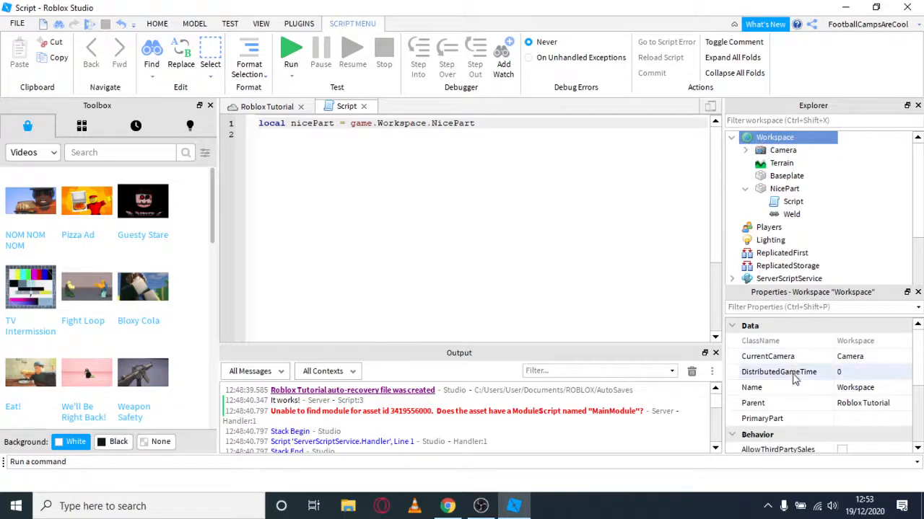
click(758, 192)
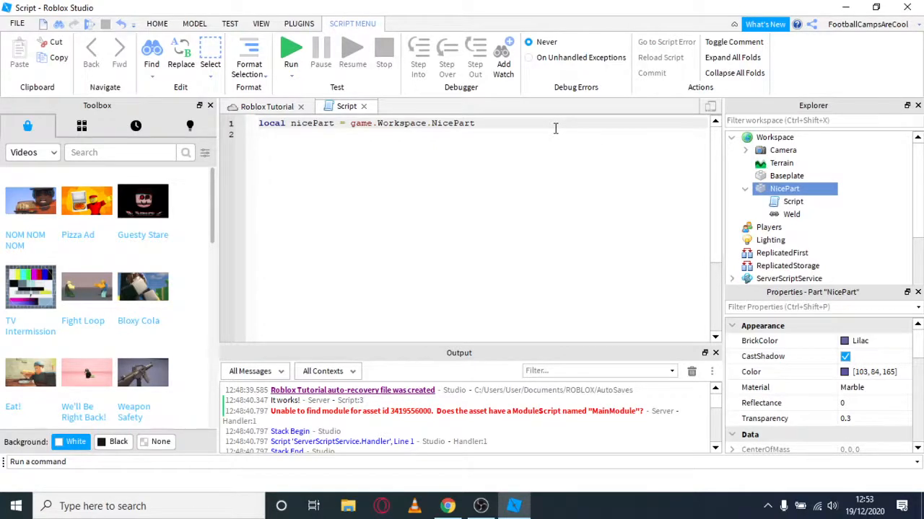
drag(553, 127, 357, 123)
key(BackSpace)
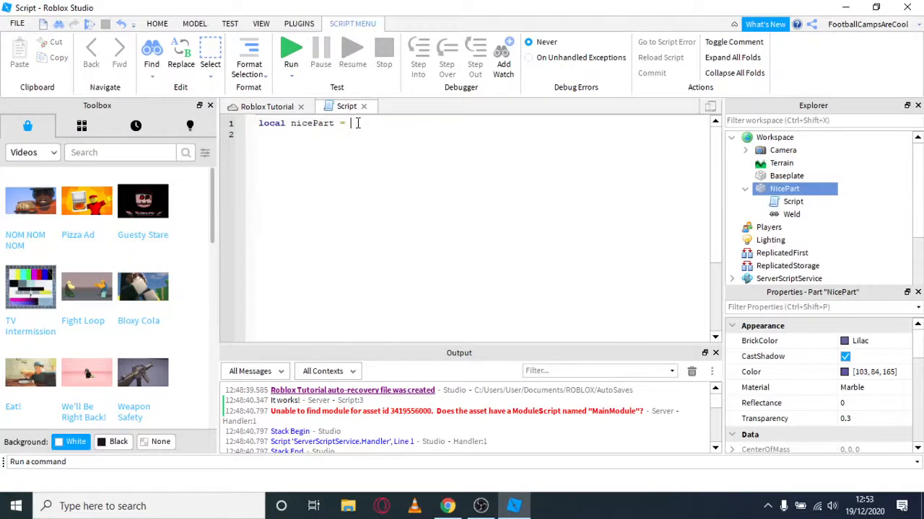
text(script.Parent)
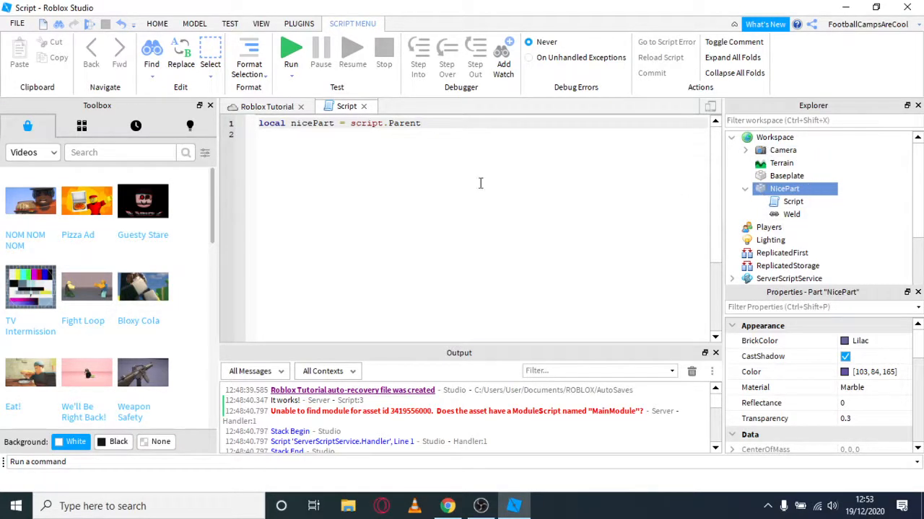
- Start a statement on line 3 of the script that refers to nicePart.CanCollide
key(Return)
key(Return)
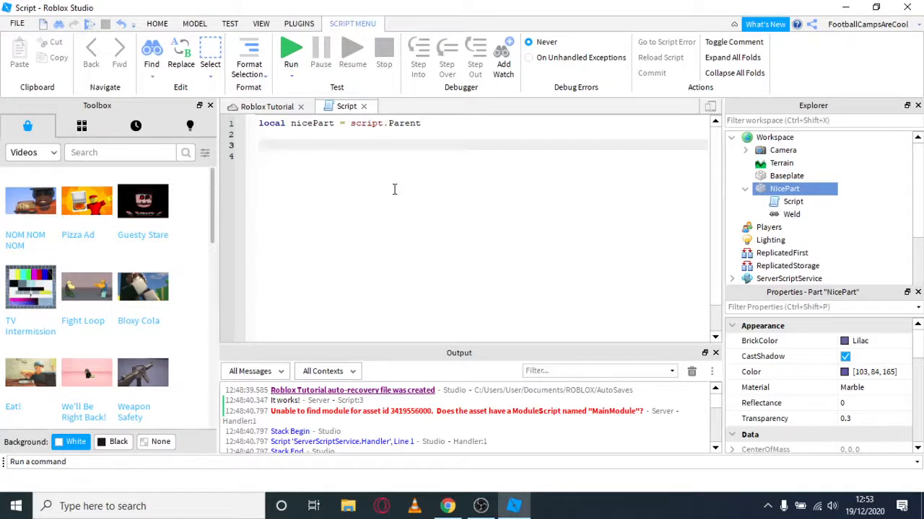
text(niced)
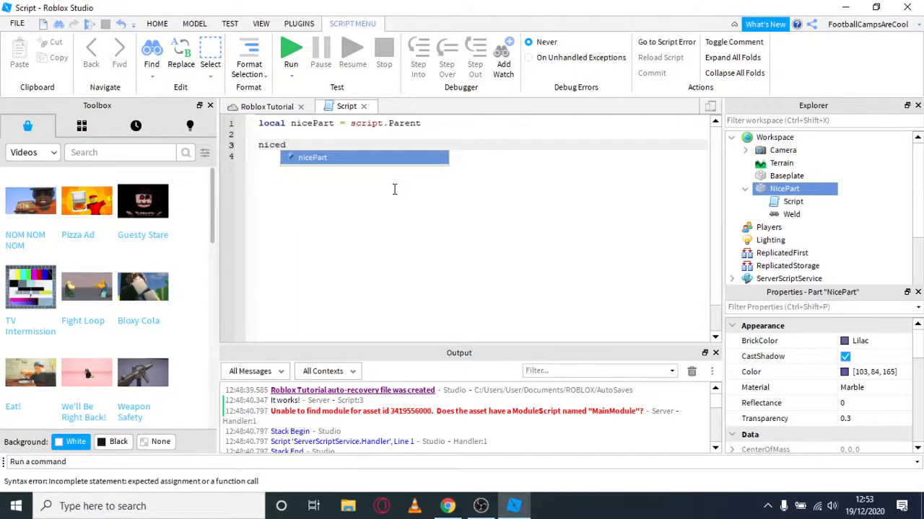
key(BackSpace)
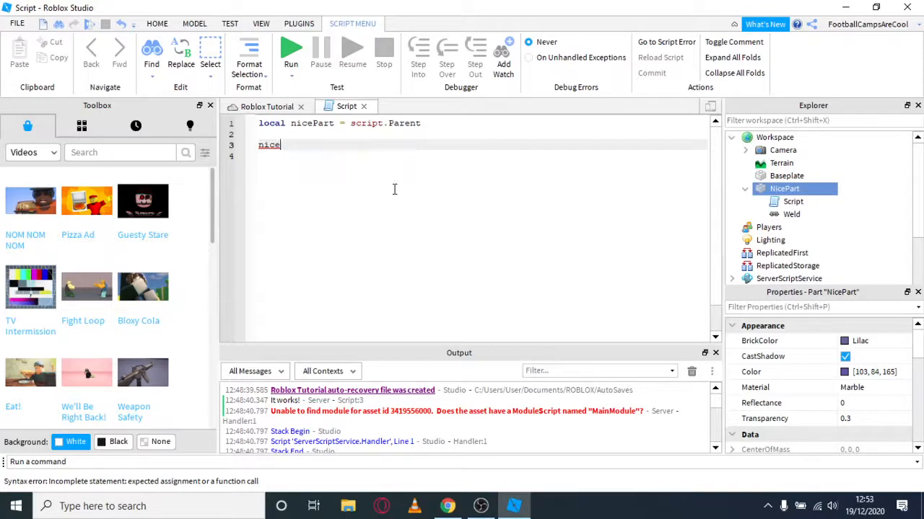
text(Pare)
key(Tab)
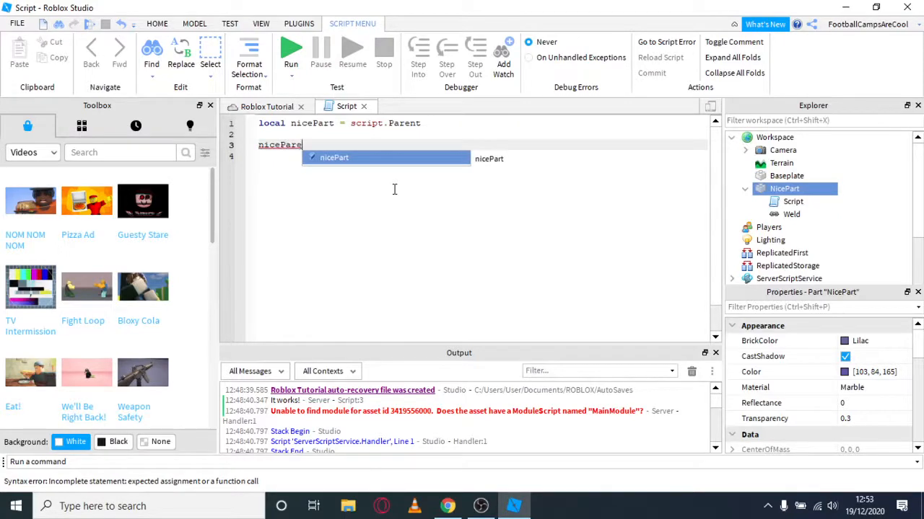
text(.)
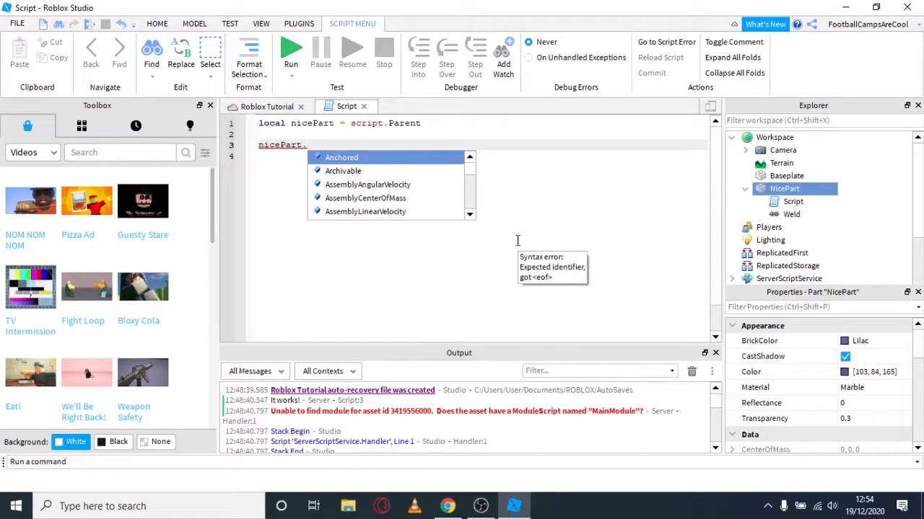
key(Escape)
text(C)
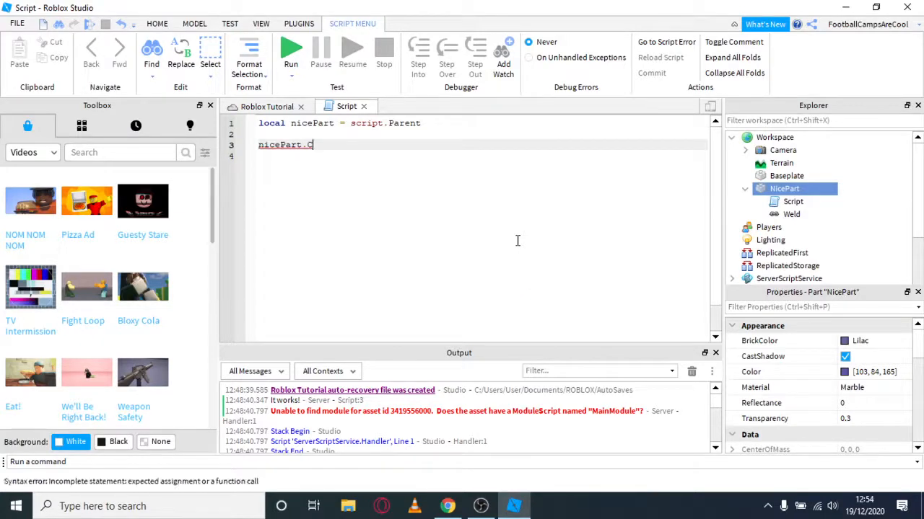
key(BackSpace)
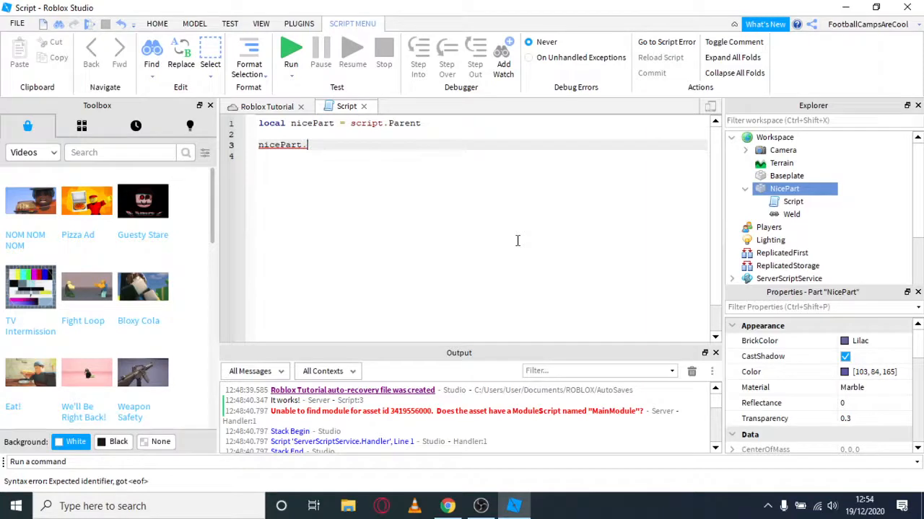
text(T)
key(Escape)
key(BackSpace)
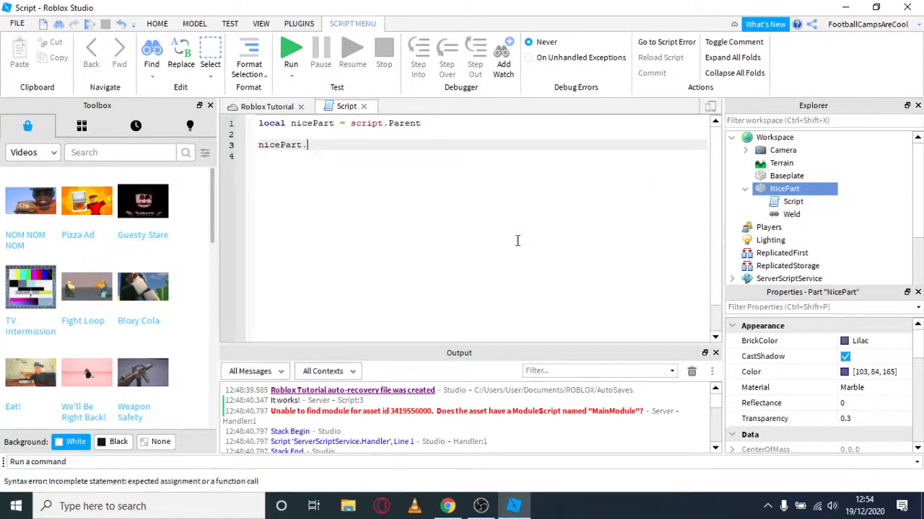
text(CanC)
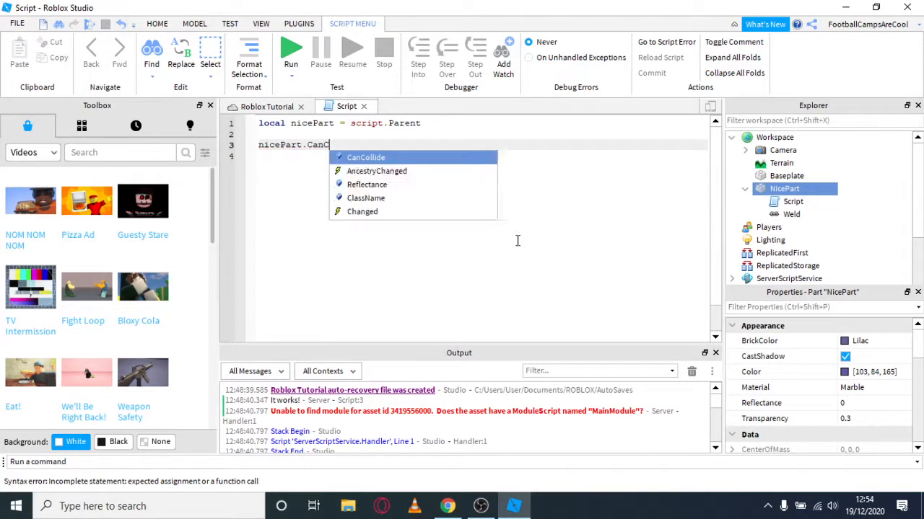
text(olli)
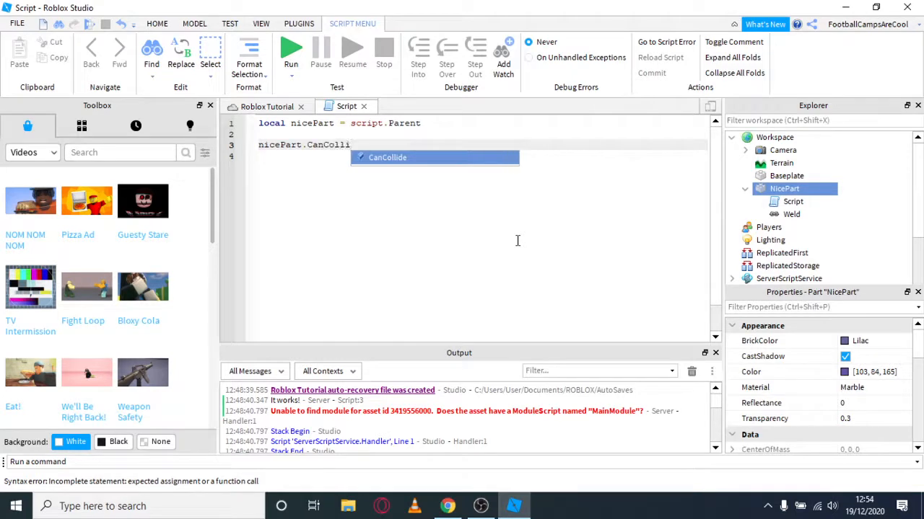
text(de)
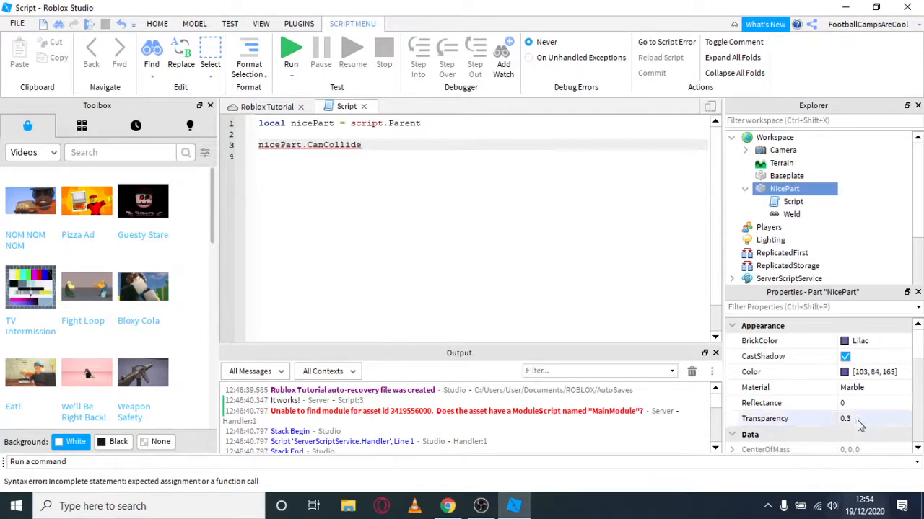
- Assign false to nicePart.CanCollide on line 3
scroll(835, 404, down, 5)
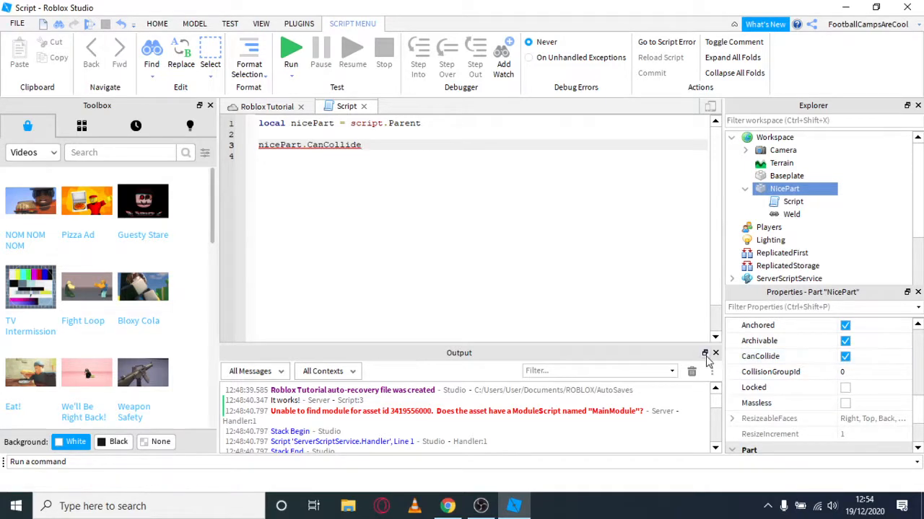
text(= fa;se)
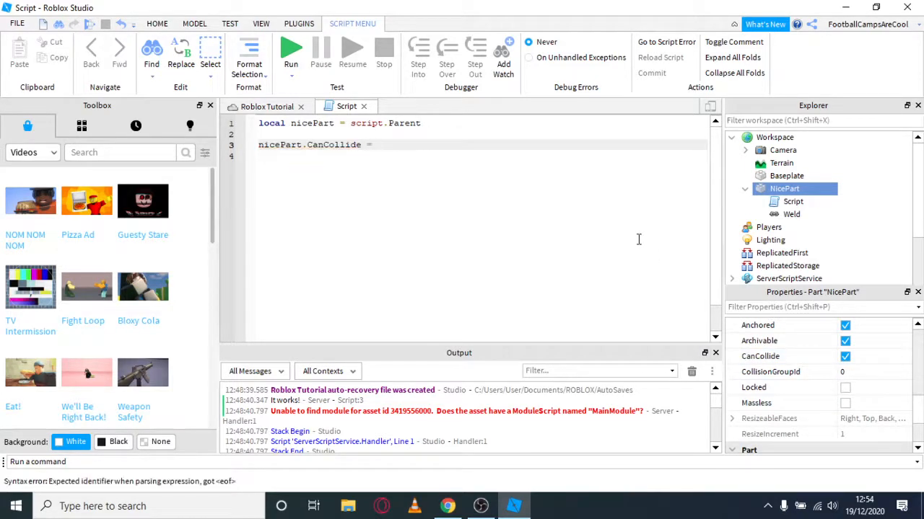
key(BackSpace)
key(BackSpace)
key(BackSpace)
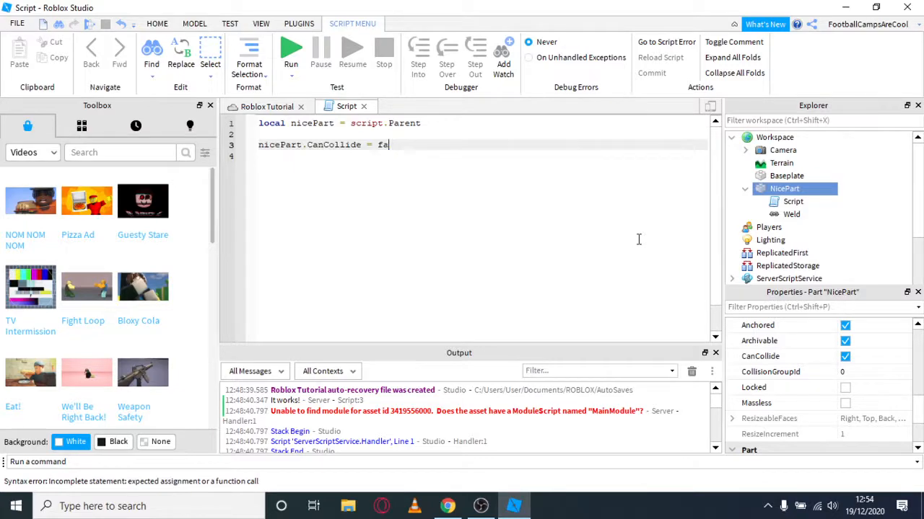
text(lse)
- Run the game, check NicePart's CanCollide property against the script while it runs, and stop the run
click(299, 55)
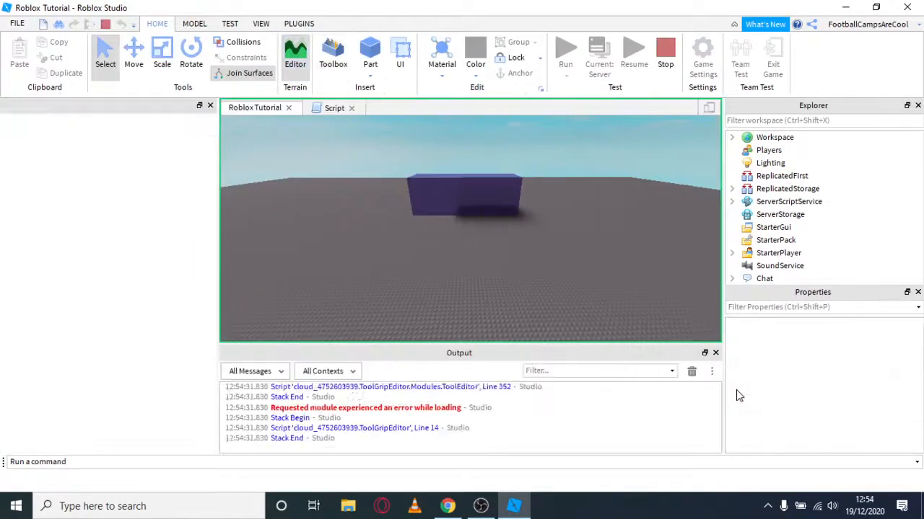
click(731, 137)
click(758, 189)
click(757, 189)
scroll(851, 432, down, 5)
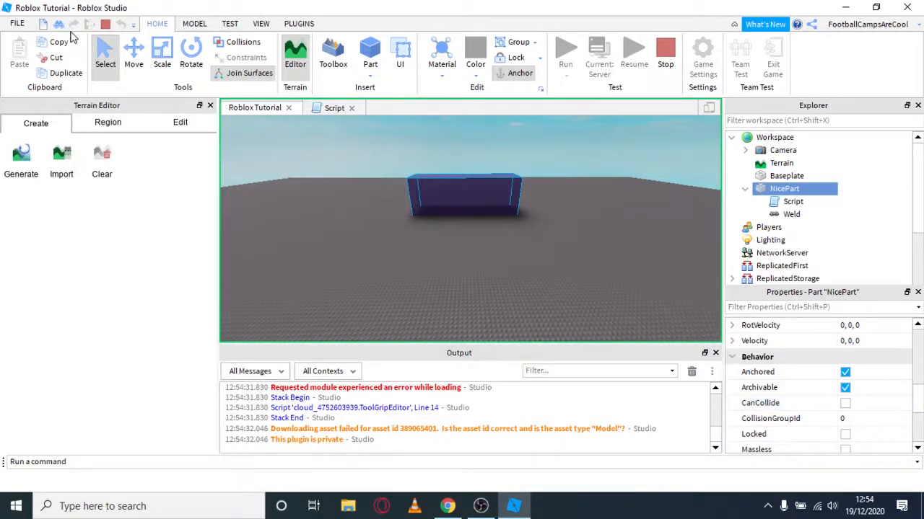
click(327, 110)
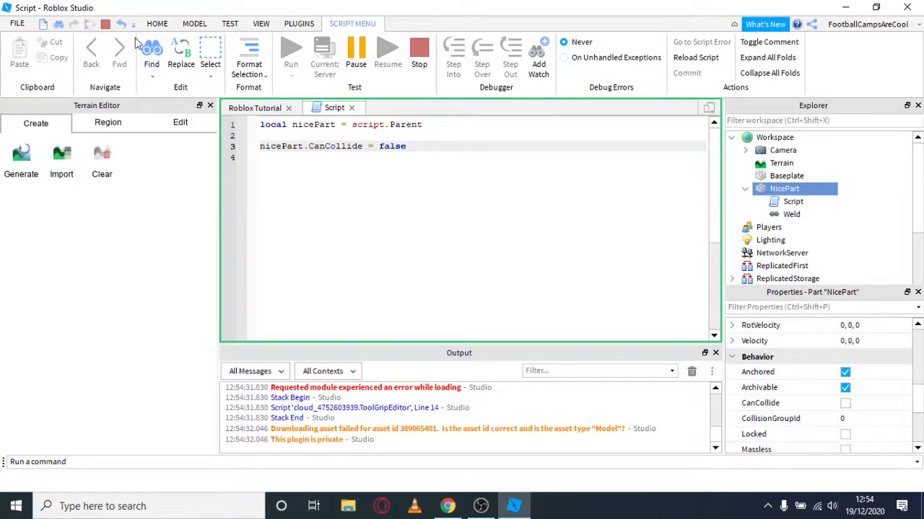
click(105, 24)
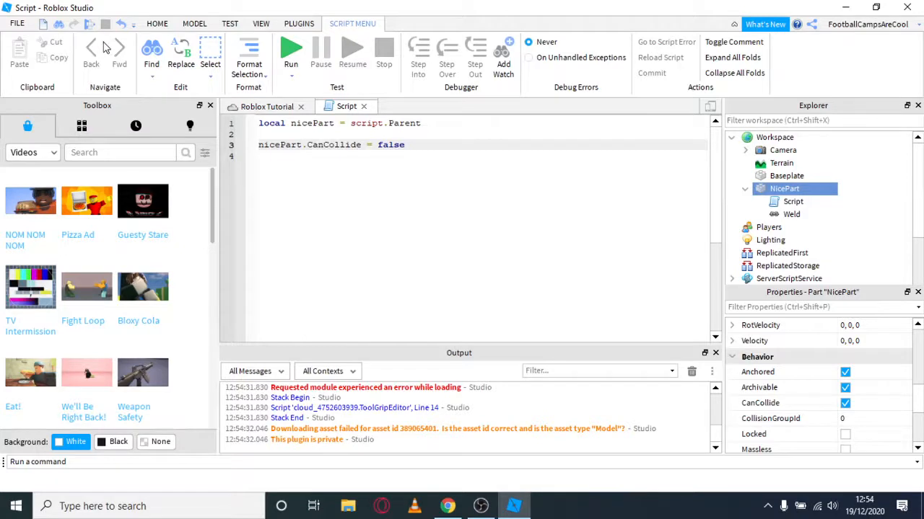
- Turn NicePart's CanCollide property off and back on
click(845, 404)
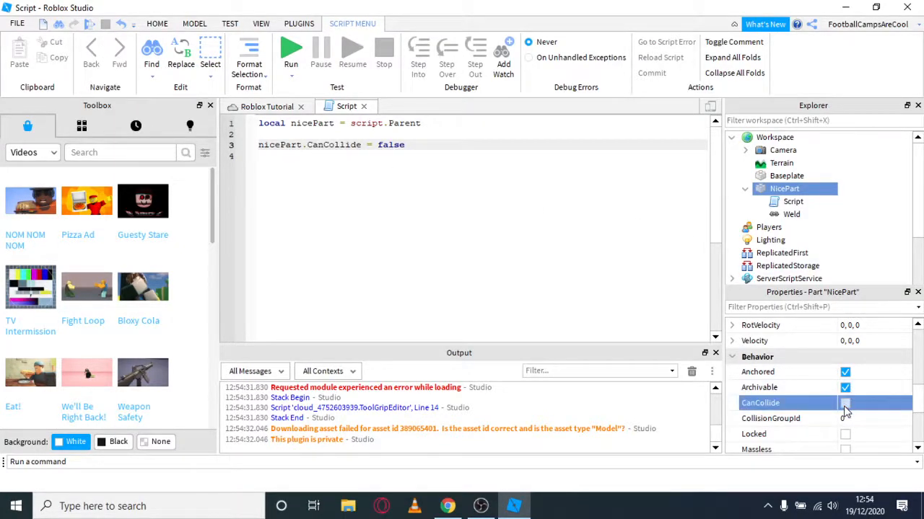
click(845, 405)
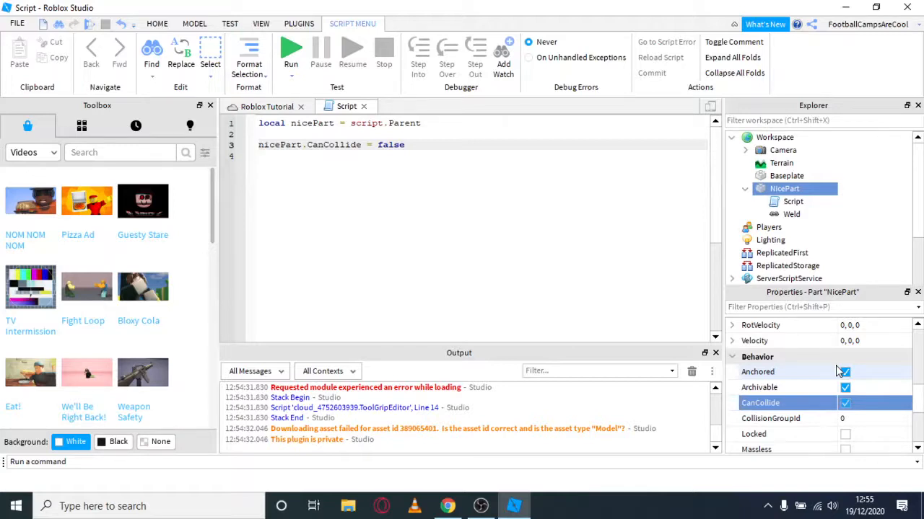
- Open the Load Character plugin in the Roblox Tutorial place view and enter the signed-in account's username as the character to load
click(284, 25)
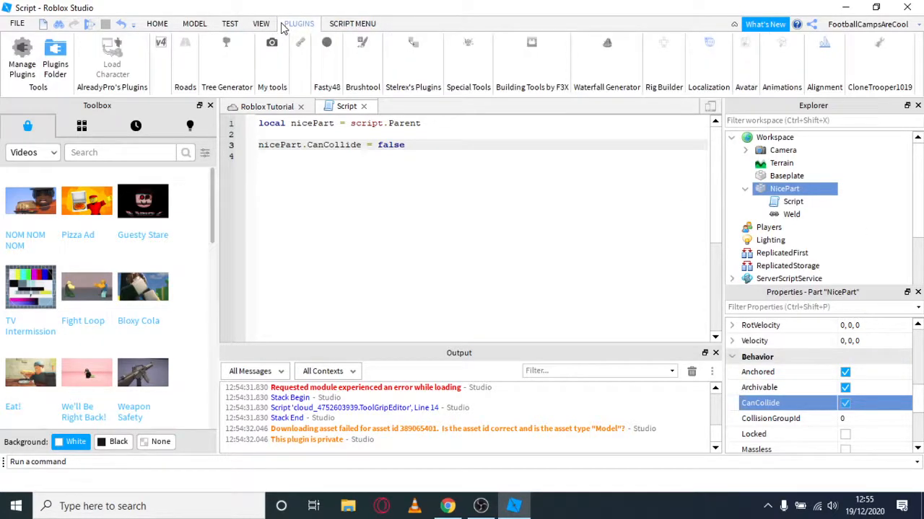
click(157, 24)
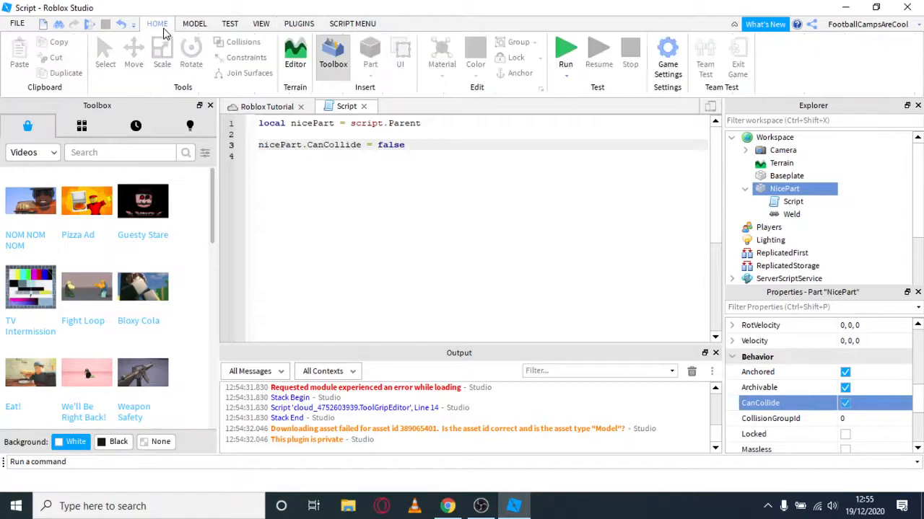
click(231, 109)
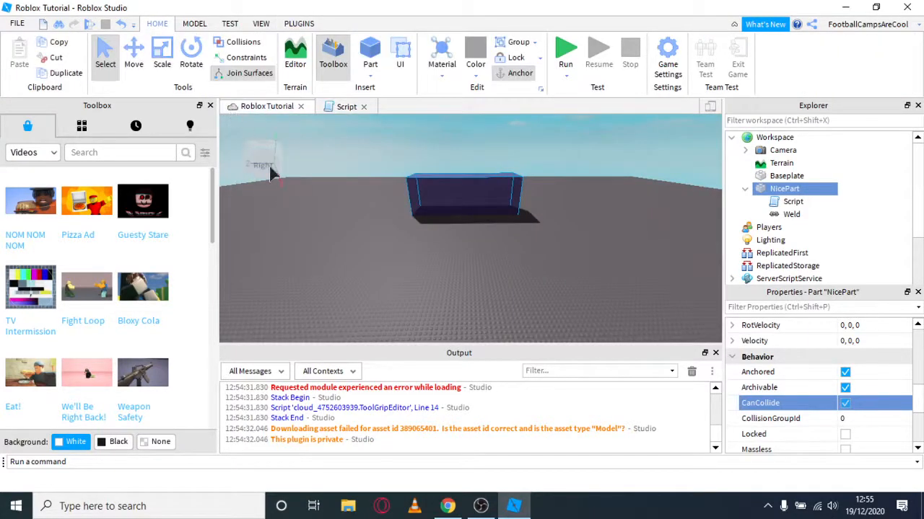
click(285, 27)
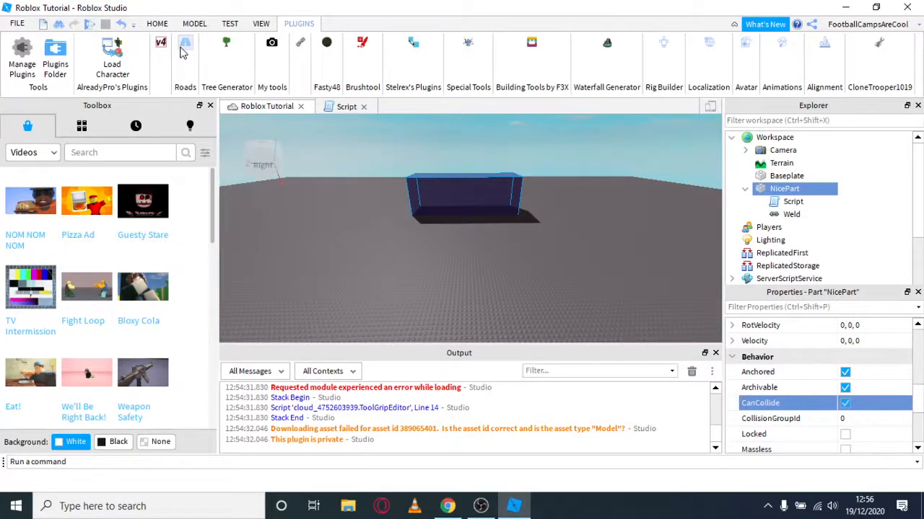
click(113, 51)
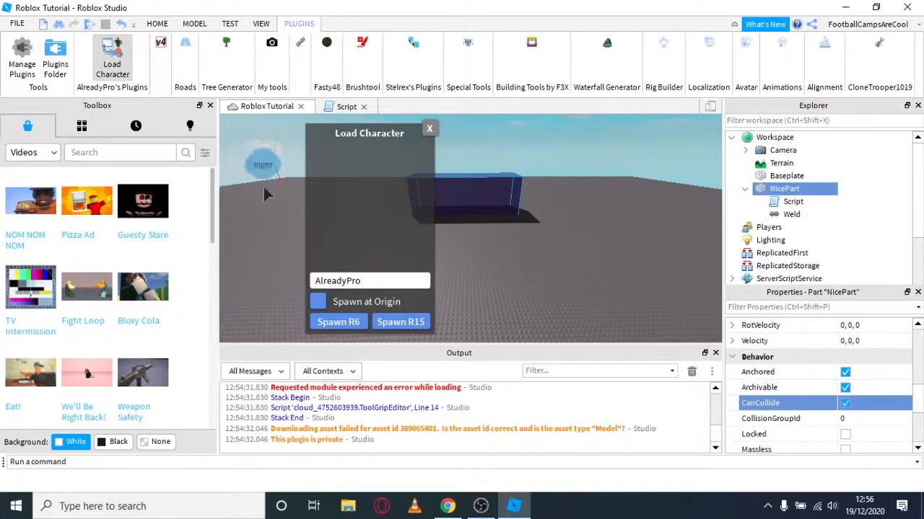
click(373, 288)
drag(373, 288, 226, 289)
key(BackSpace)
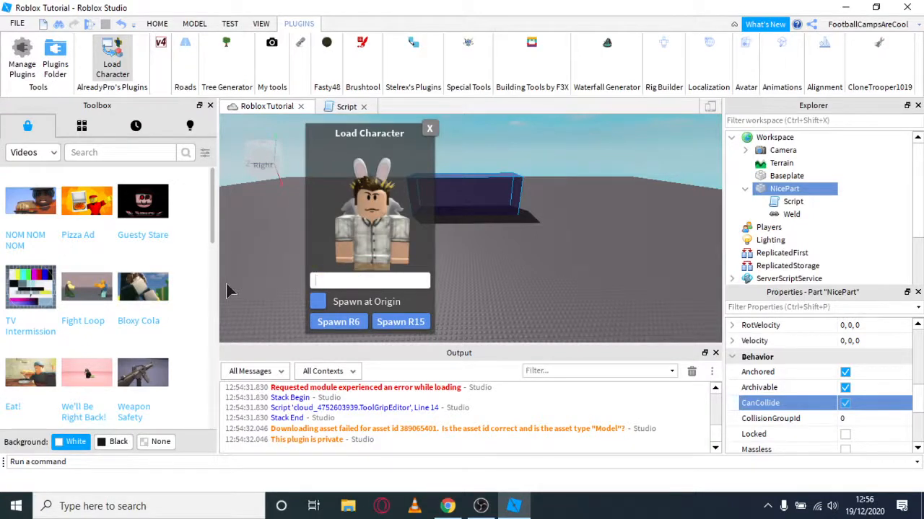
text(FootballC)
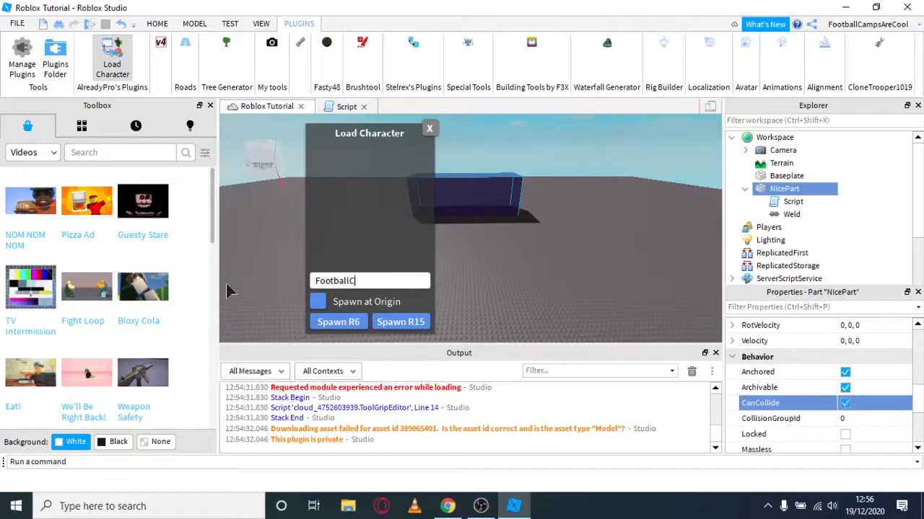
text(ampsAreCool)
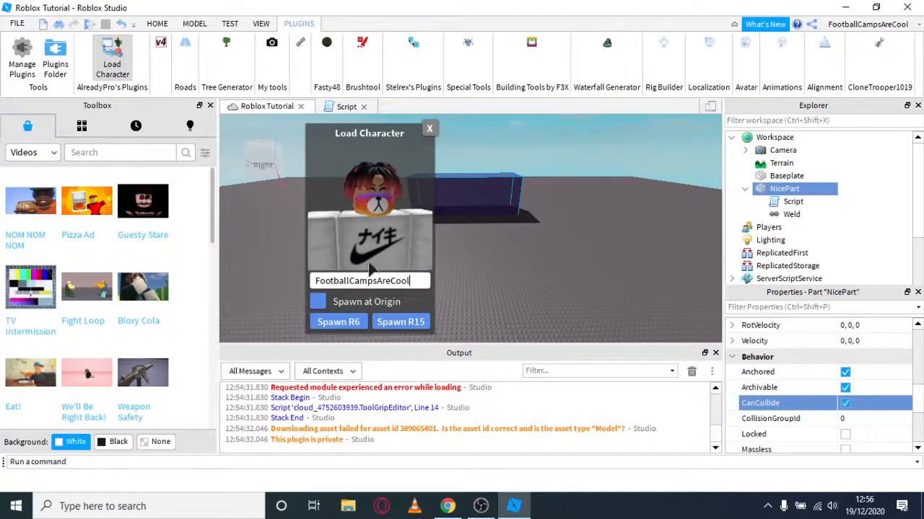
- Spawn the loaded character as an R15 model and delete the duplicate copy
right_drag(472, 287, 510, 256)
click(410, 315)
click(408, 317)
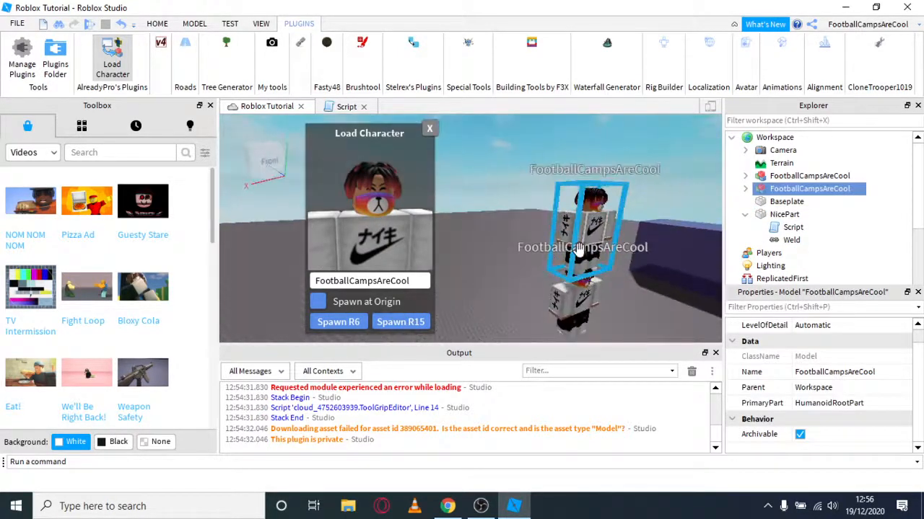
key(Delete)
- Move the spawned character across the baseplate closer to NicePart
mouse_move(614, 280)
right_down()
mouse_move(623, 302)
mouse_move(613, 289)
right_up()
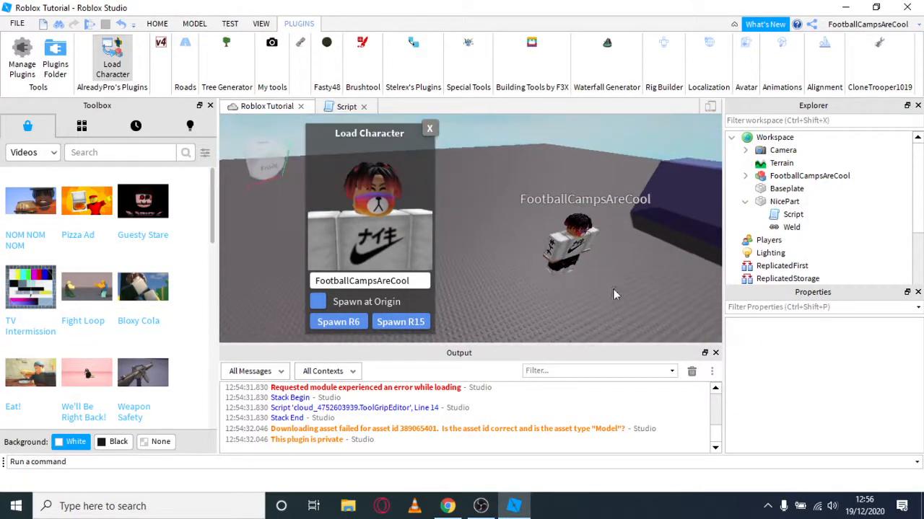
drag(566, 243, 647, 254)
right_drag(648, 296, 624, 275)
key(f)
key(a)
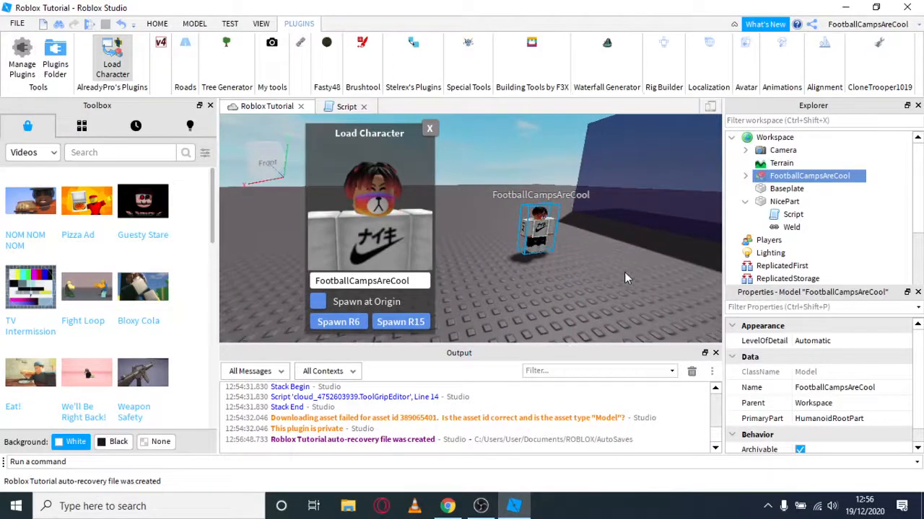
- Expand the spawned character model in the Explorer to review its child objects, and collapse it again
click(745, 176)
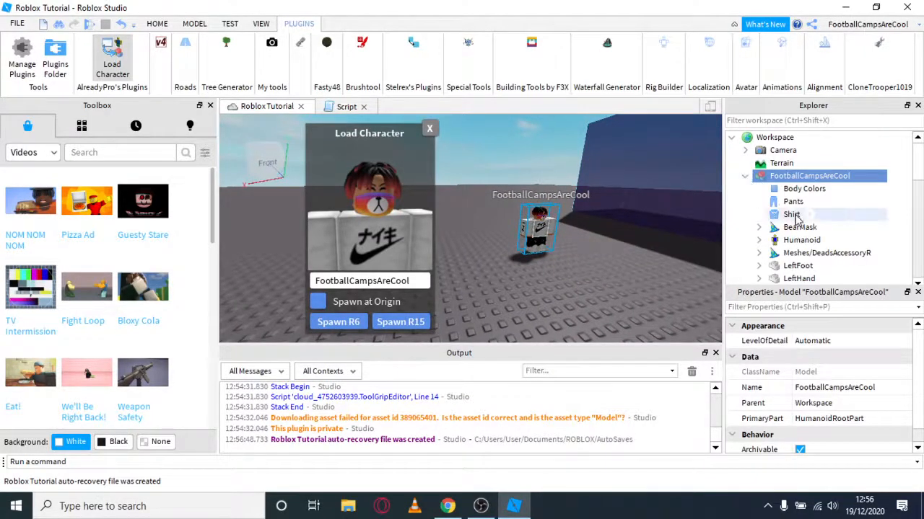
scroll(793, 211, down, 3)
scroll(787, 211, up, 3)
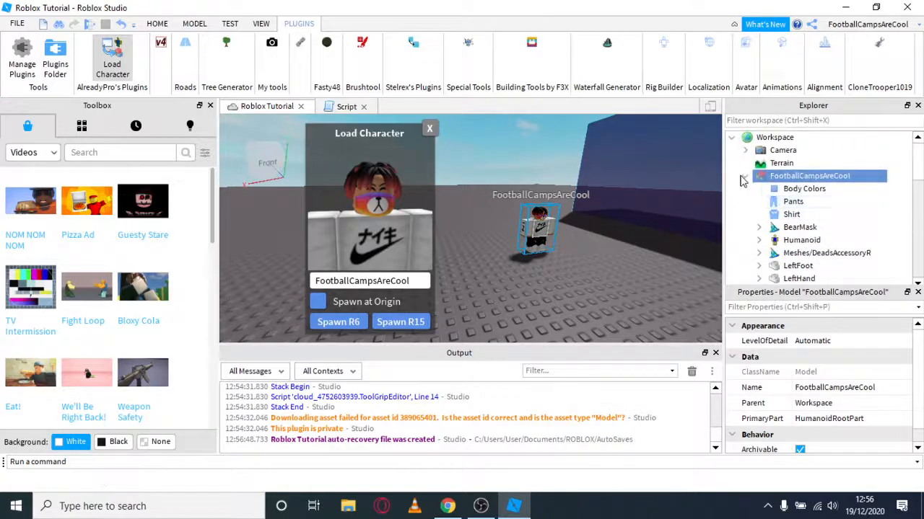
click(744, 177)
- Close the Load Character plugin and delete the spawned character model from the Workspace
right_drag(537, 197, 537, 203)
click(429, 128)
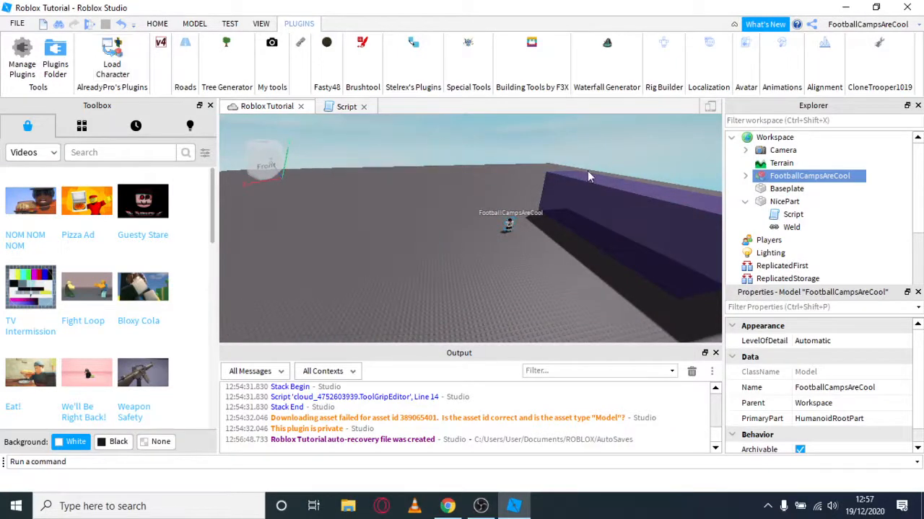
key(Delete)
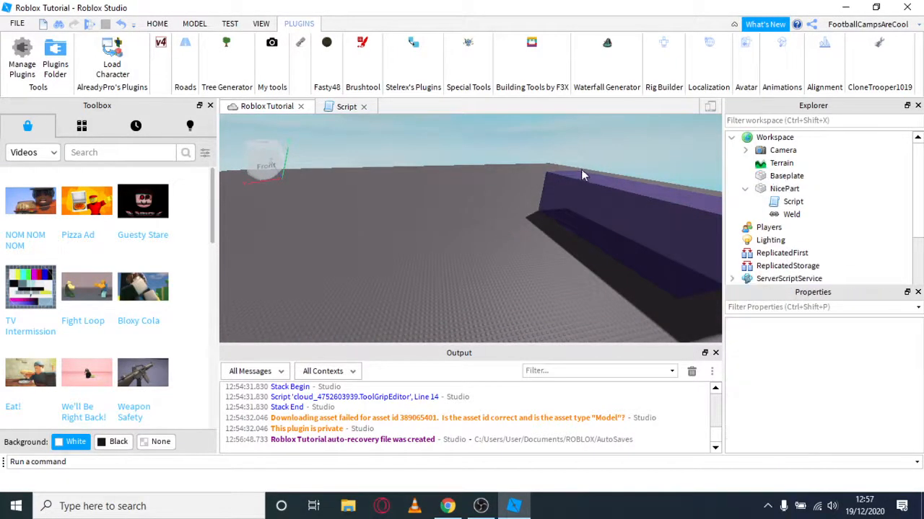
- Open the Beautiful Roads plugin to show its road tools and close it again
click(192, 70)
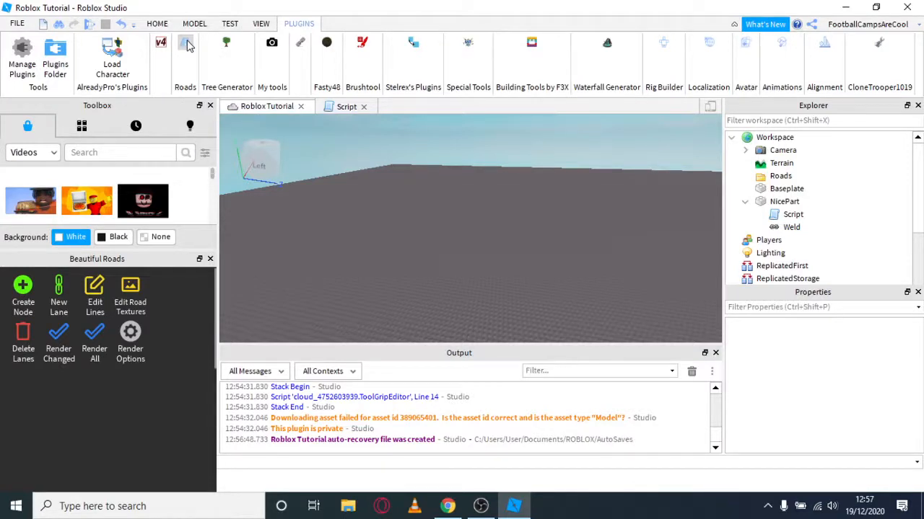
click(185, 45)
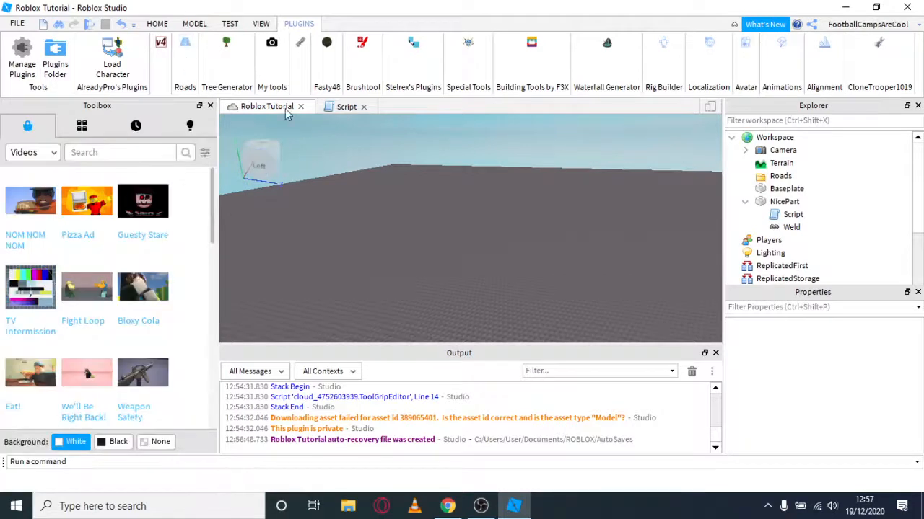
- Generate a tree on the baseplate with the Tree Generator plugin, and delete the GeneratedTrees and Roads folders
click(227, 45)
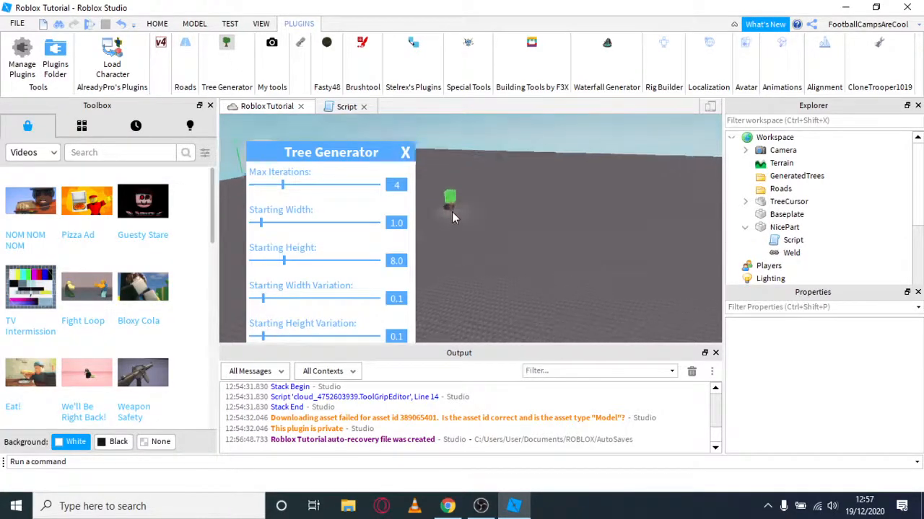
click(451, 206)
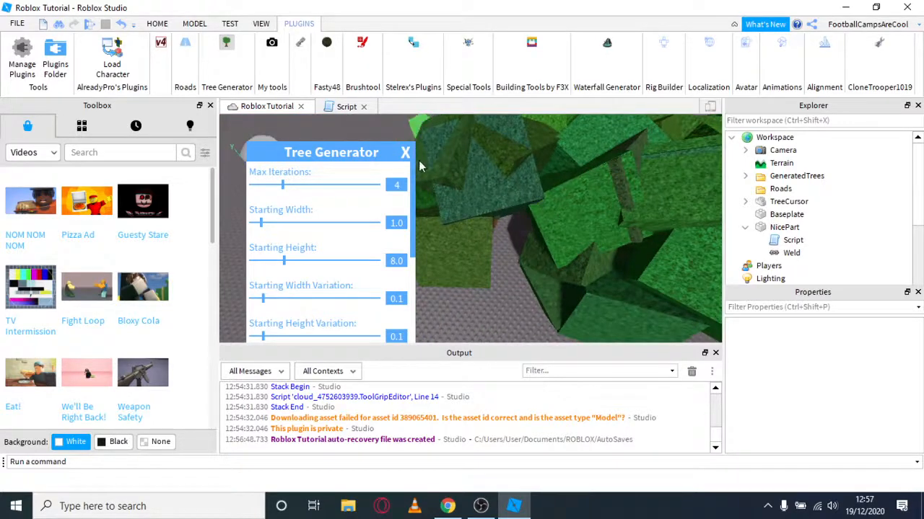
click(405, 152)
click(786, 176)
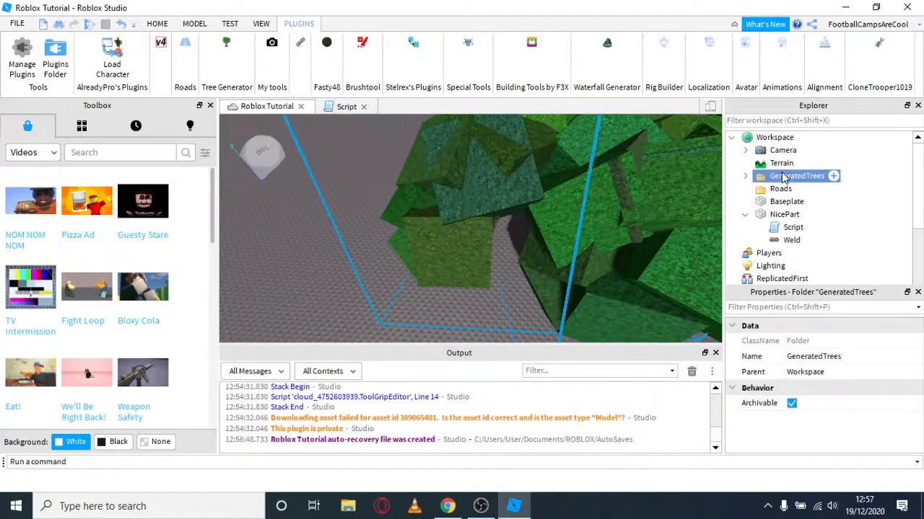
key(Delete)
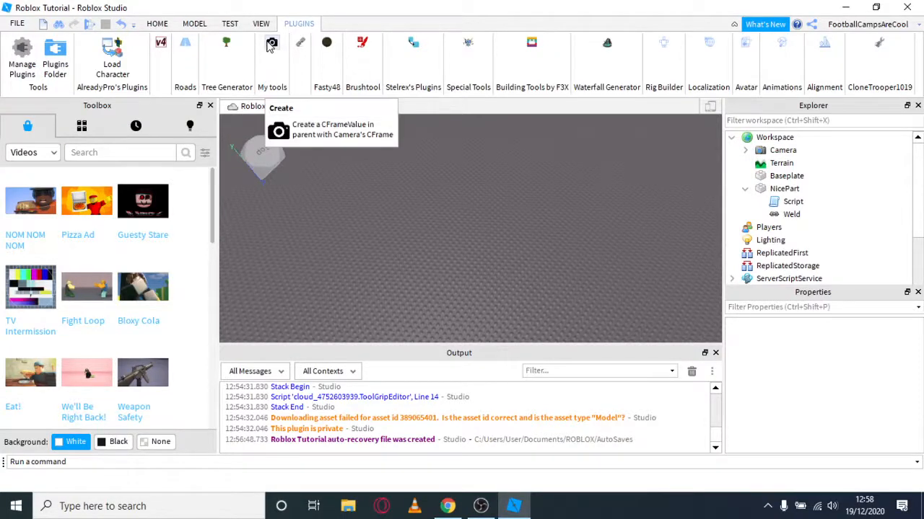
- Start the Brushtool plugin, activate its brush and paint a band of trees across the baseplate
click(362, 44)
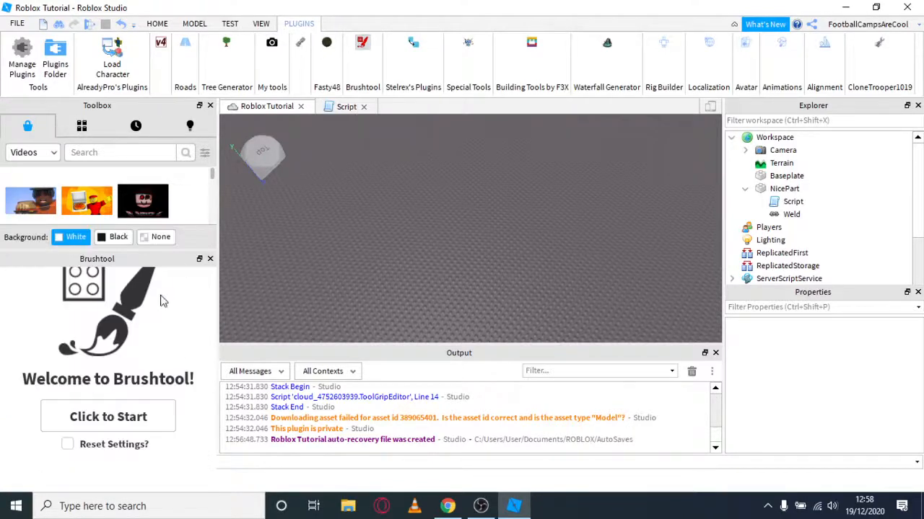
click(113, 420)
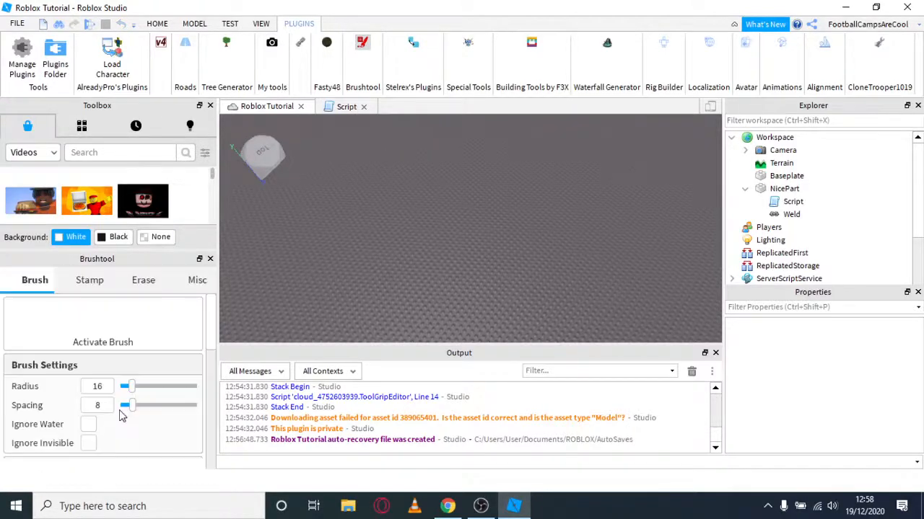
click(106, 332)
mouse_move(379, 267)
mouse_down()
mouse_move(575, 266)
mouse_move(555, 115)
mouse_up()
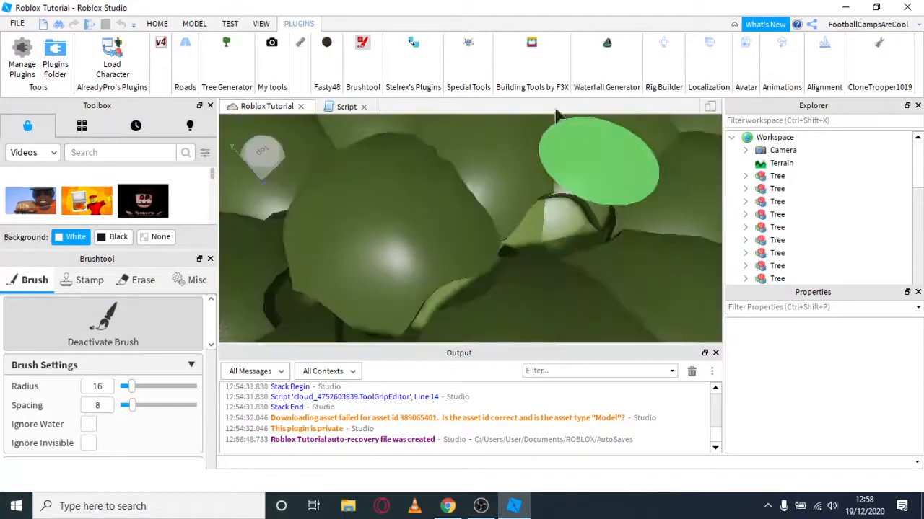
right_drag(582, 223, 583, 223)
scroll(581, 221, down, 4)
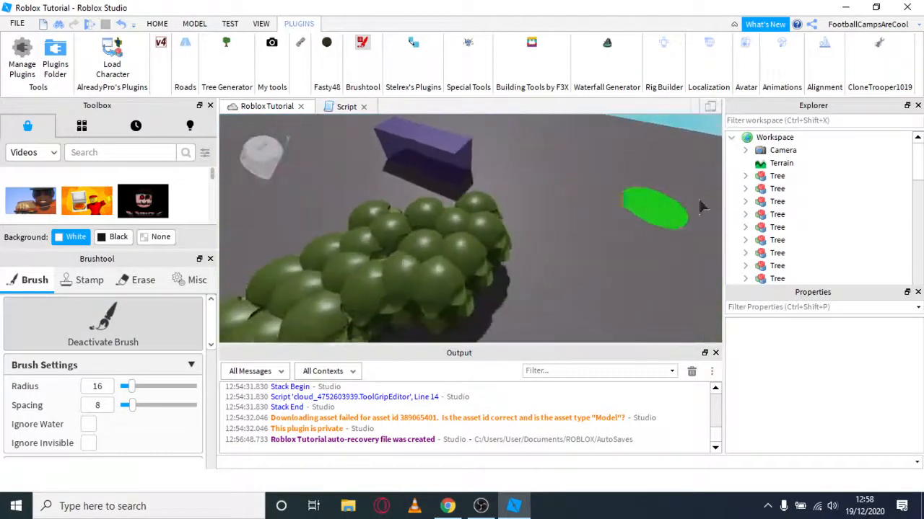
- Delete all the brush-painted Tree models from the Workspace
click(777, 176)
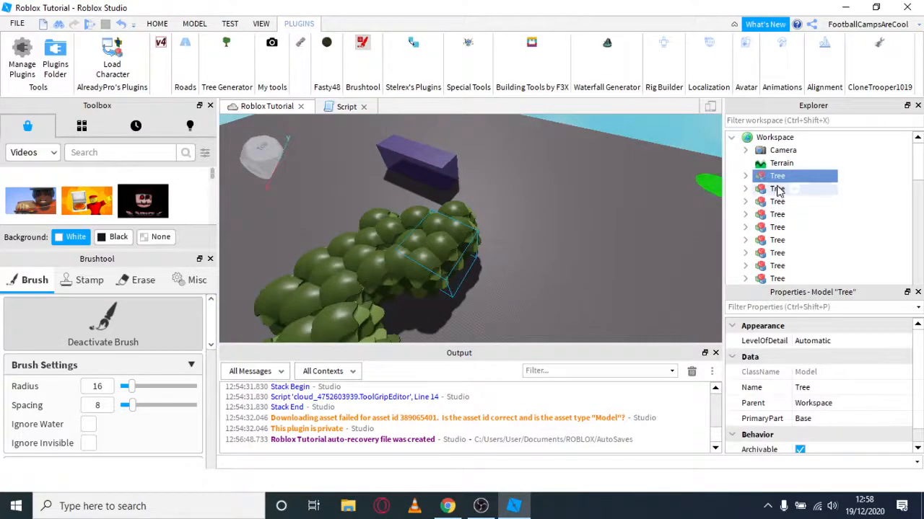
drag(778, 189, 771, 245)
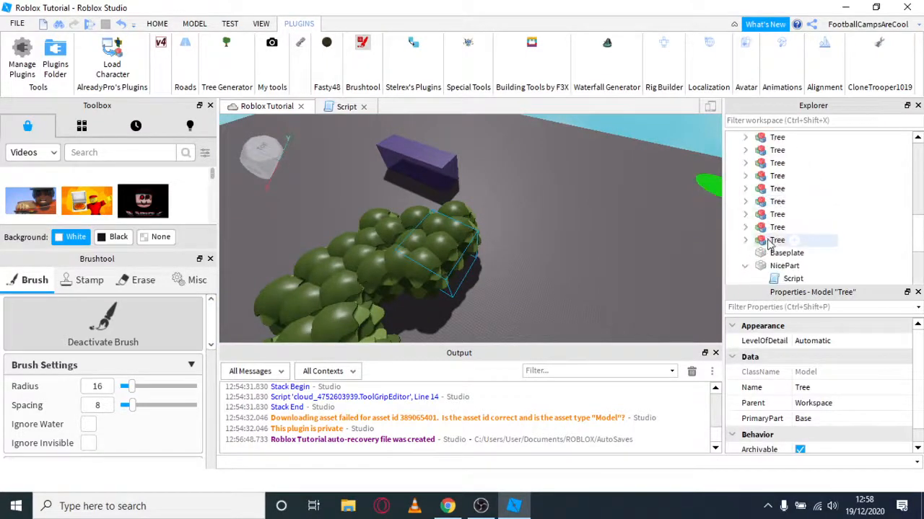
shift+click(766, 244)
key(Delete)
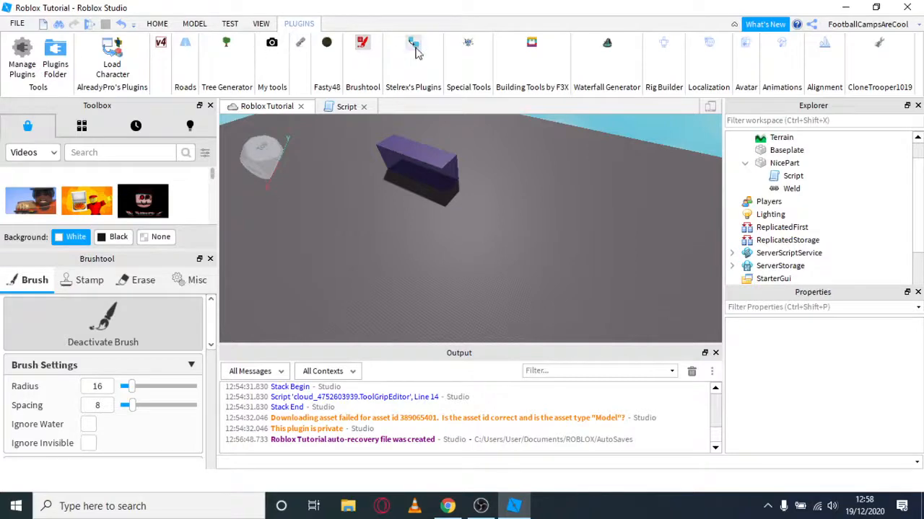
- Activate the Building Tools by F3X plugin and allow it to manage scripts in the game
click(527, 39)
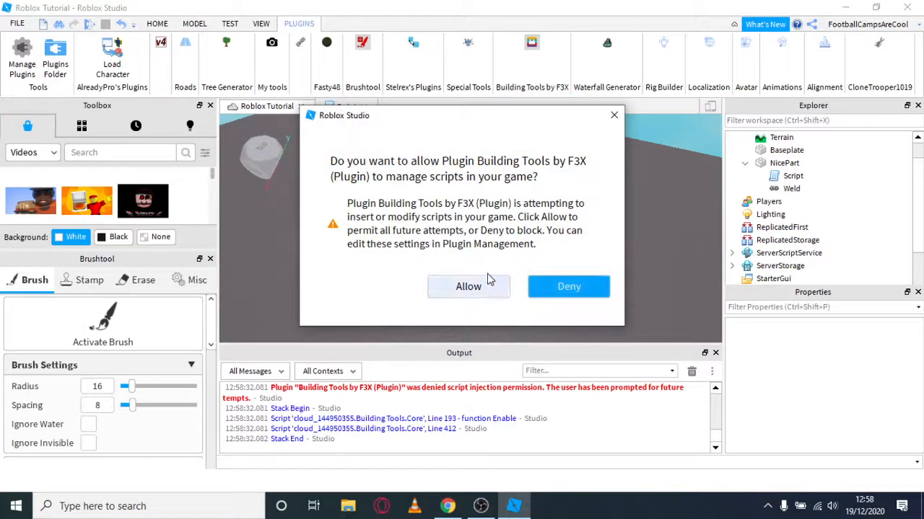
click(482, 287)
key(w)
right_drag(479, 268, 479, 266)
key(w)
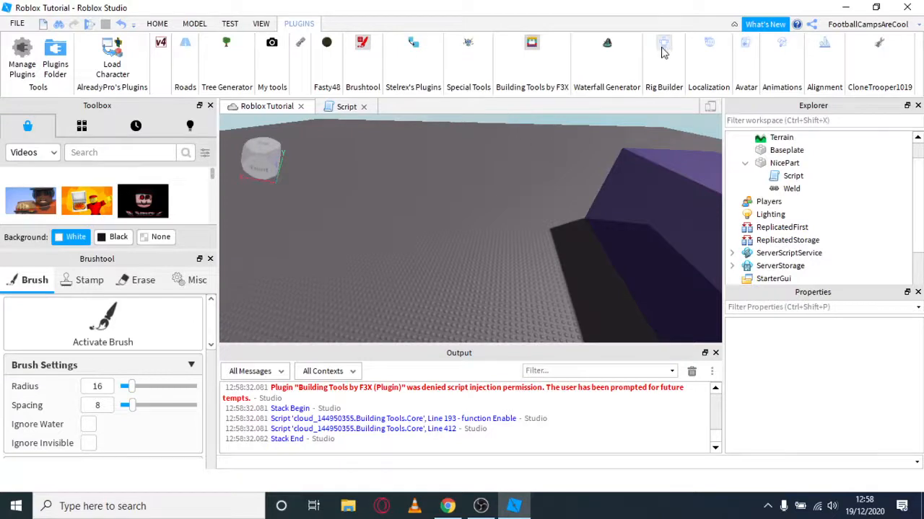
- Place a waterfall on the baseplate with the Waterfall Generator plugin's default settings, and undo it
click(606, 44)
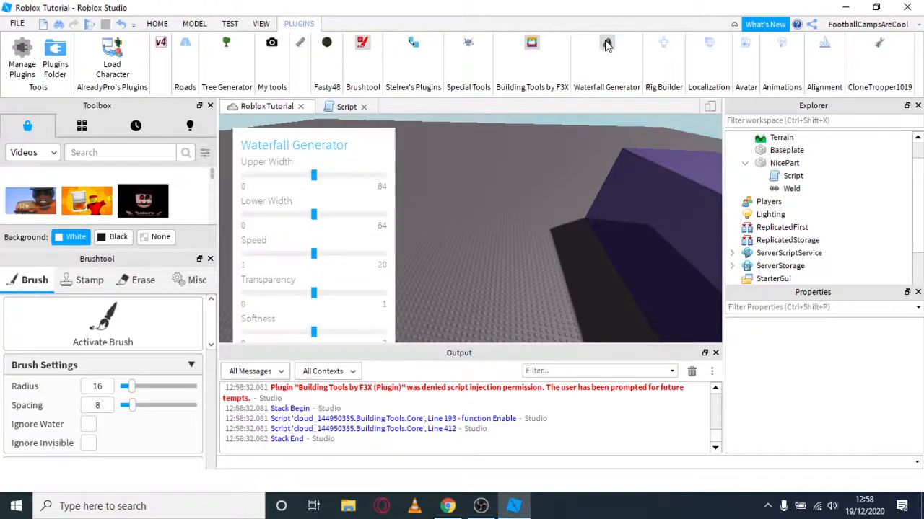
click(494, 214)
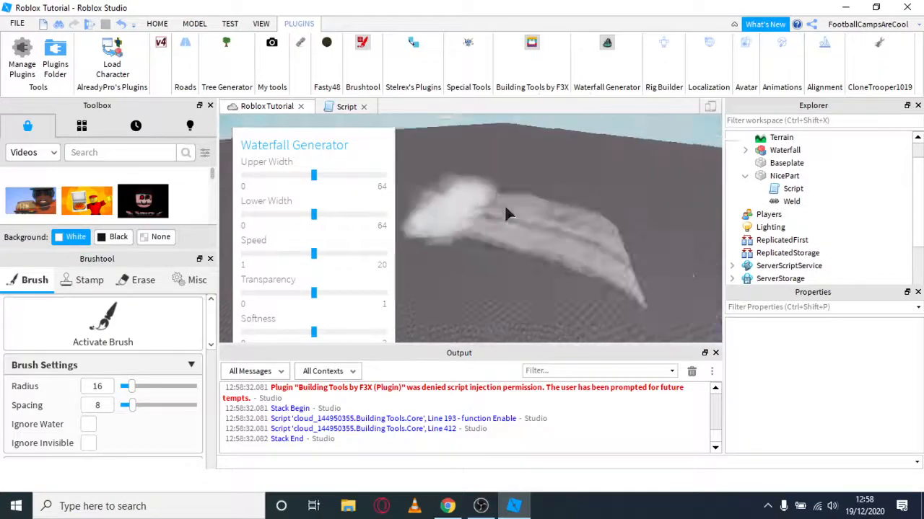
mouse_move(505, 207)
right_down()
mouse_move(483, 207)
mouse_move(507, 214)
mouse_move(495, 207)
right_up()
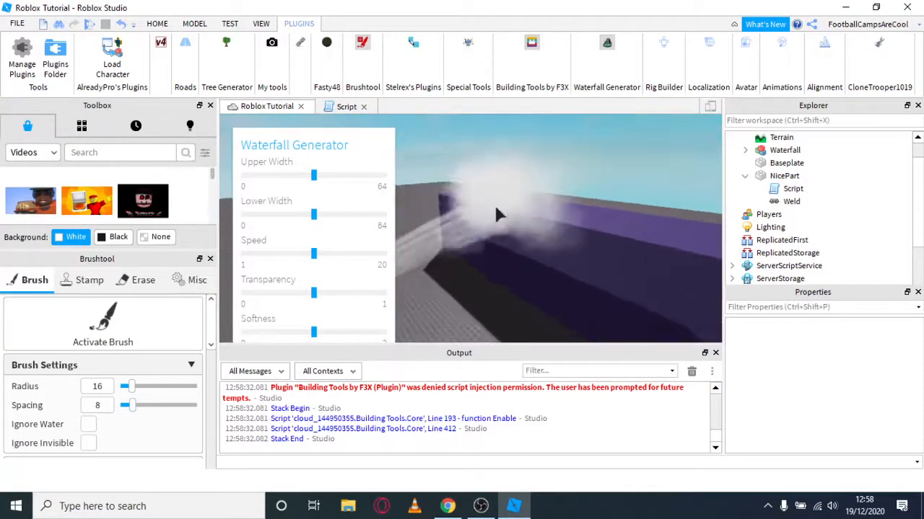
key(ctrl+z)
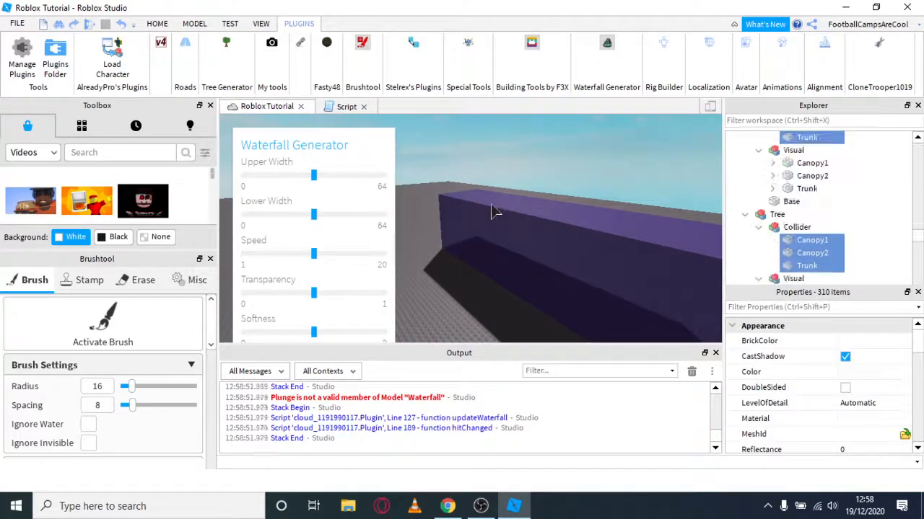
- Place a waterfall coming off the side of NicePart with the Waterfall Generator
click(496, 210)
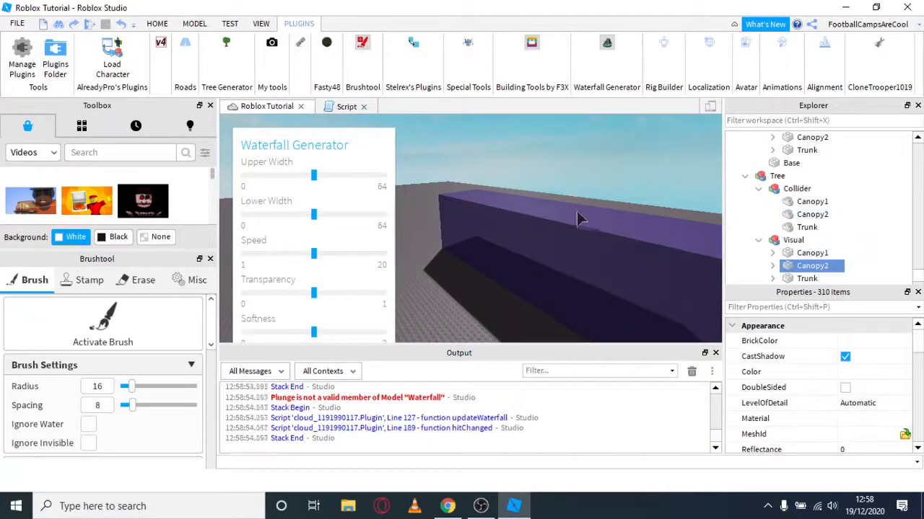
click(536, 222)
right_drag(456, 279, 449, 280)
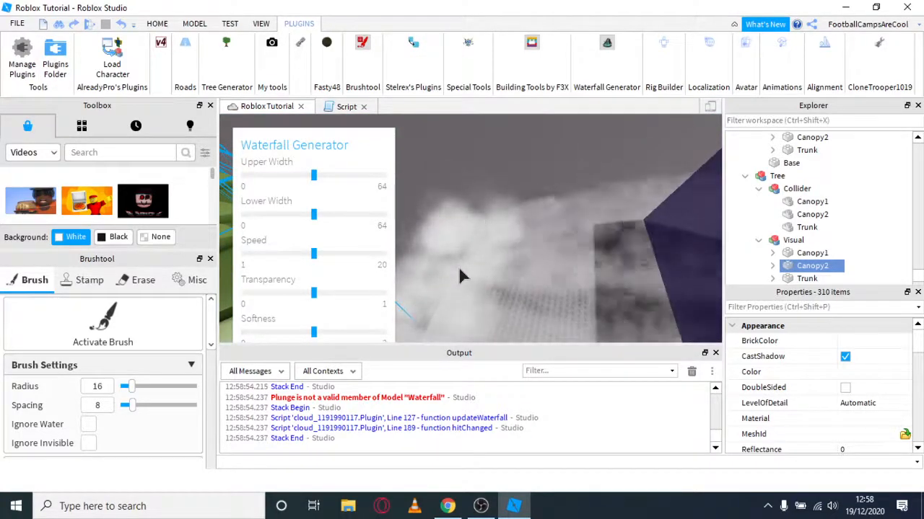
scroll(560, 158, down, 5)
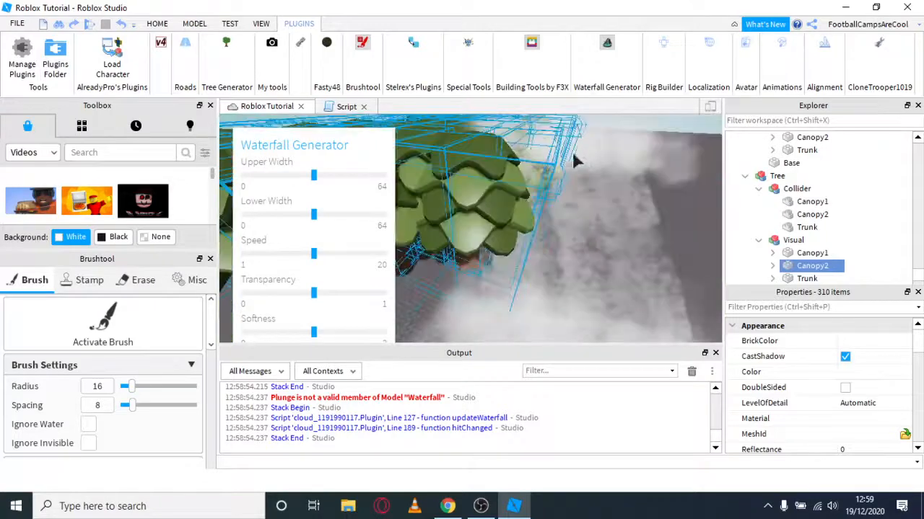
scroll(571, 154, up, 5)
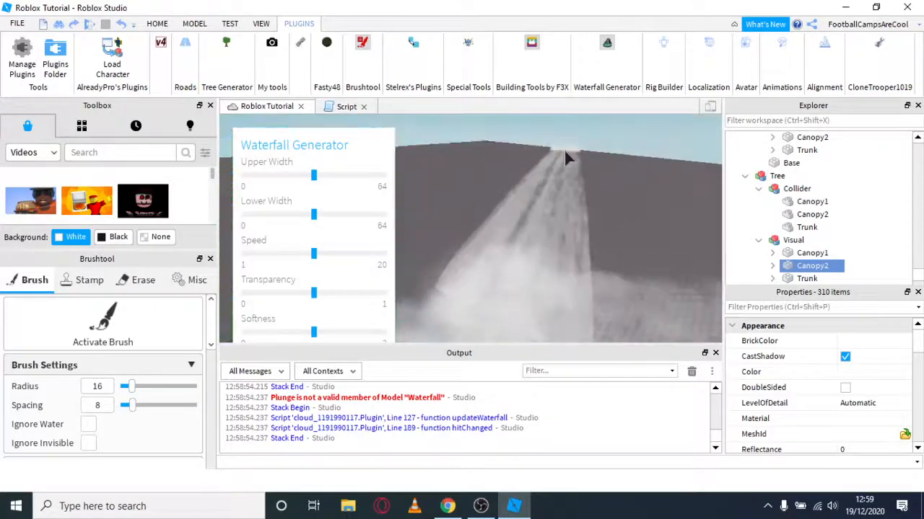
- Delete the selected tree models restored by the undo, and close the Waterfall Generator and Brushtool plugins
key(Delete)
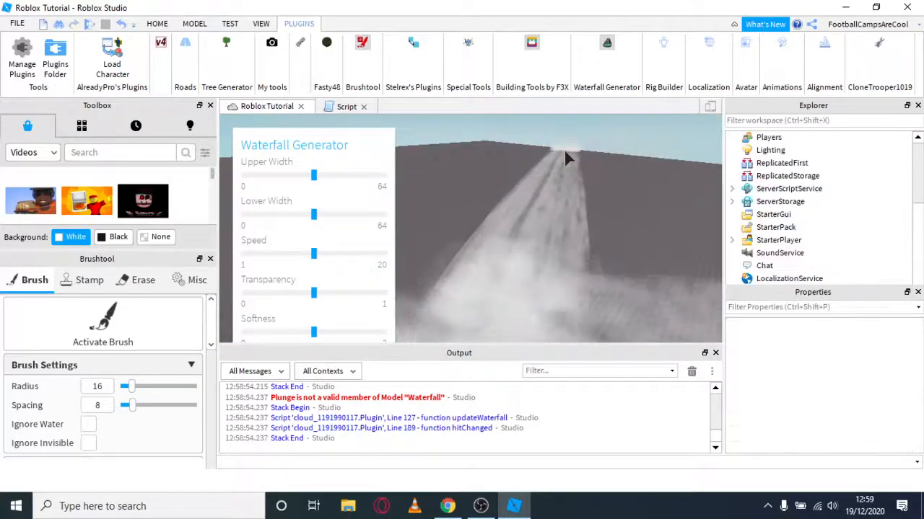
right_drag(565, 151, 548, 192)
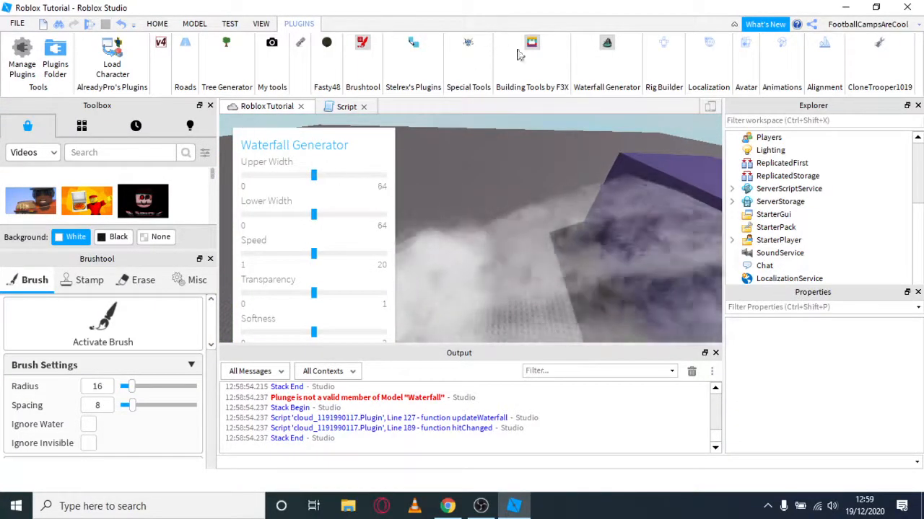
click(605, 45)
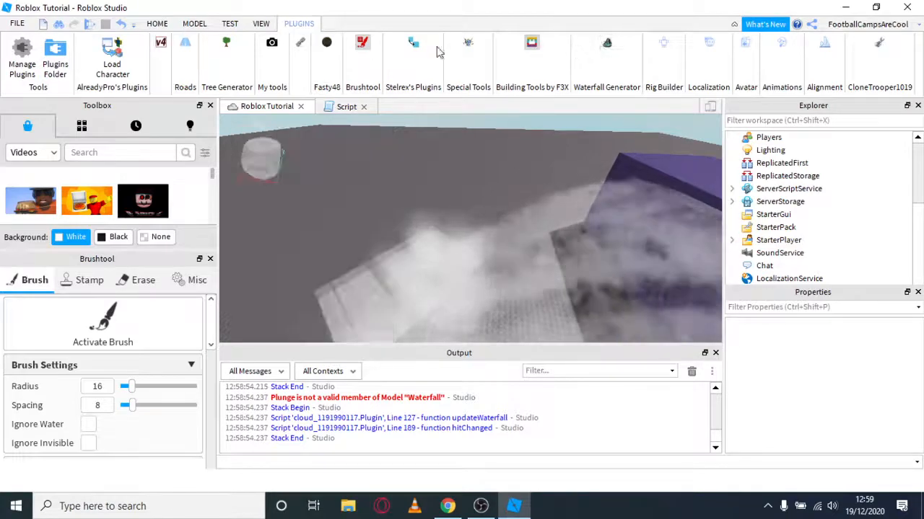
click(362, 45)
- Examine the waterfall next to NicePart from several angles and distances
mouse_move(496, 179)
right_down()
mouse_move(502, 189)
mouse_move(464, 188)
right_up()
scroll(497, 185, down, 2)
scroll(497, 186, down, 6)
scroll(463, 187, up, 3)
scroll(463, 188, down, 2)
key(a)
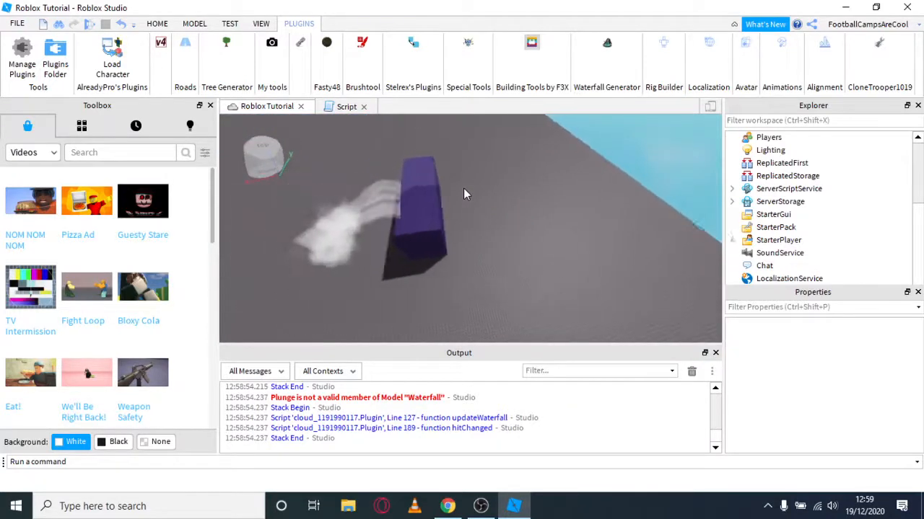
scroll(463, 187, up, 1)
key(d)
key(d)
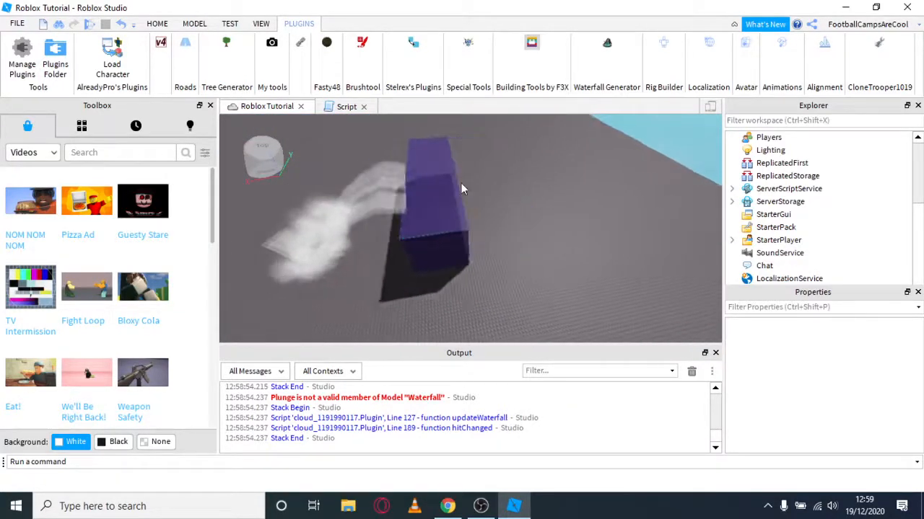
key(a)
right_drag(460, 184, 460, 185)
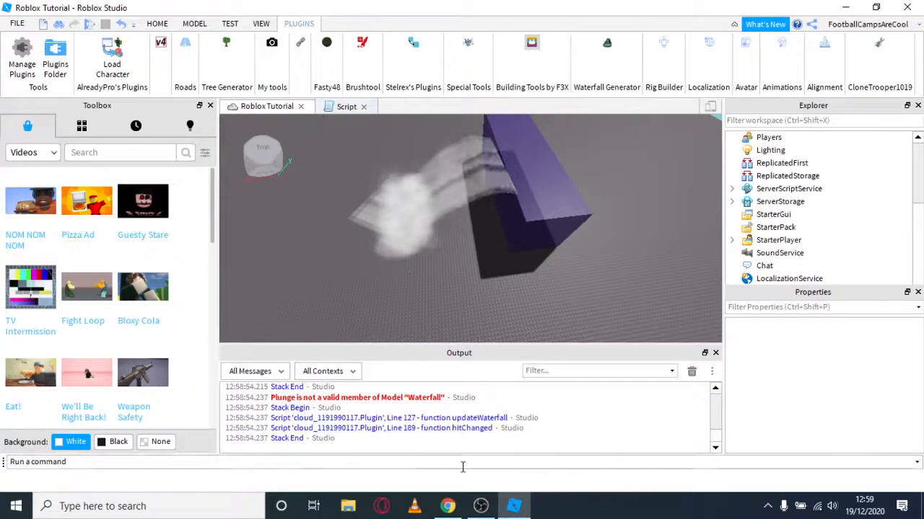
- Switch to the OBS window with the recording controls
mouse_move(477, 510)
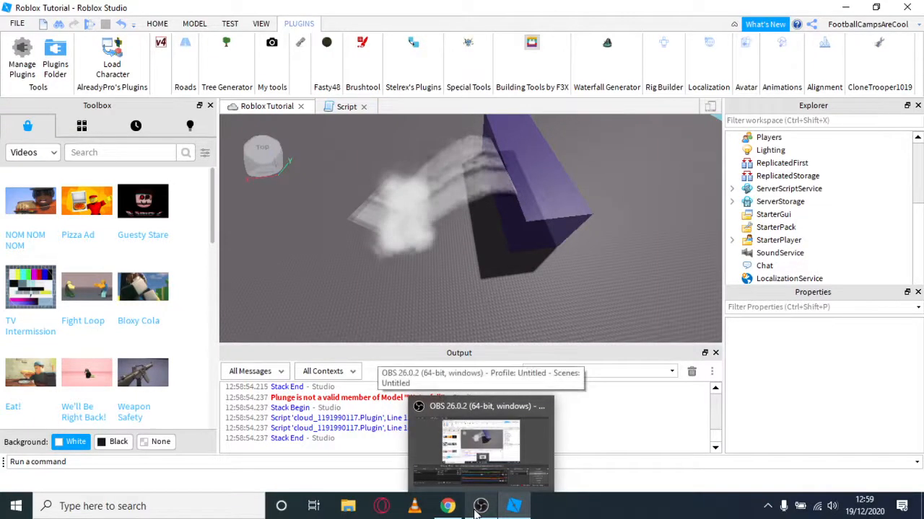
click(469, 458)
click(495, 513)
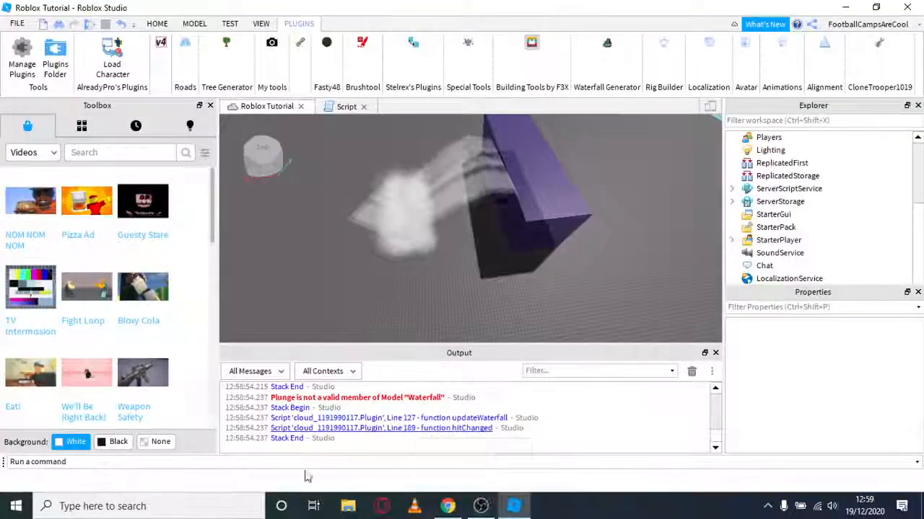
click(496, 514)
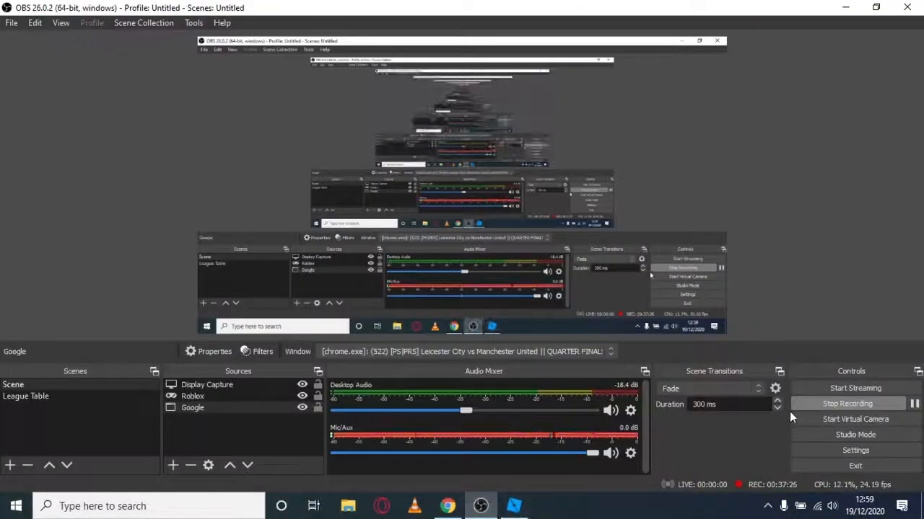